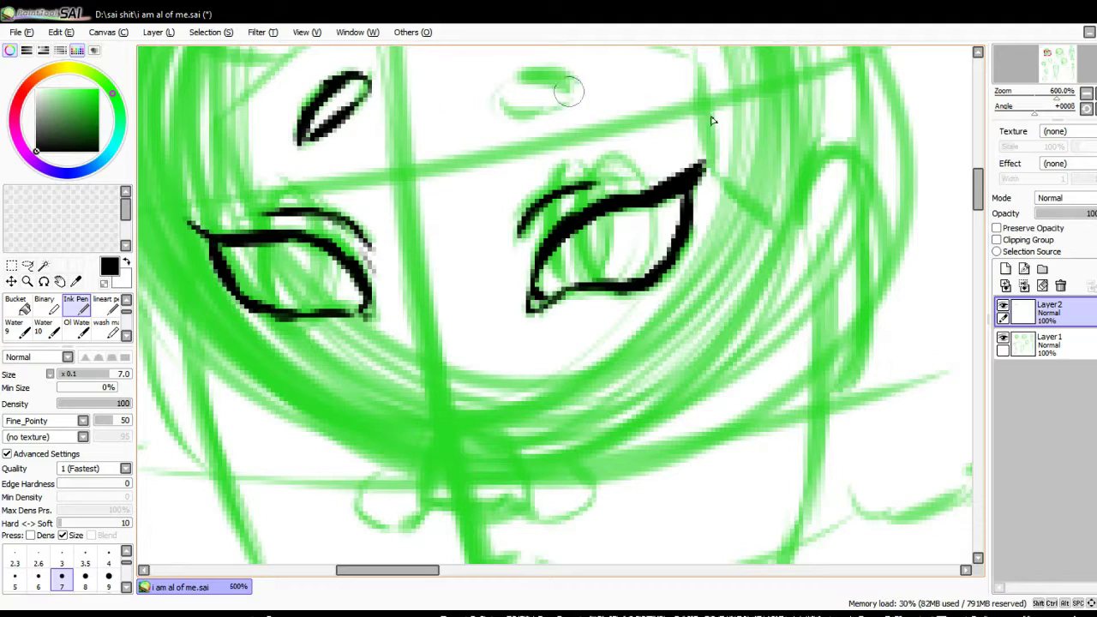
Step: Ink the first character's second eyebrow and the edge of the face beside the eye over the green sketch on Layer2
scroll(885, 178, "down", 3)
scroll(507, 363, "up", 3)
mouse_move(453, 166)
left_mouse_down()
mouse_move(453, 257)
mouse_move(543, 526)
mouse_move(471, 444)
mouse_move(613, 510)
mouse_move(711, 514)
left_mouse_up()
scroll(711, 514, "down", 3)
scroll(600, 343, "up", 3)
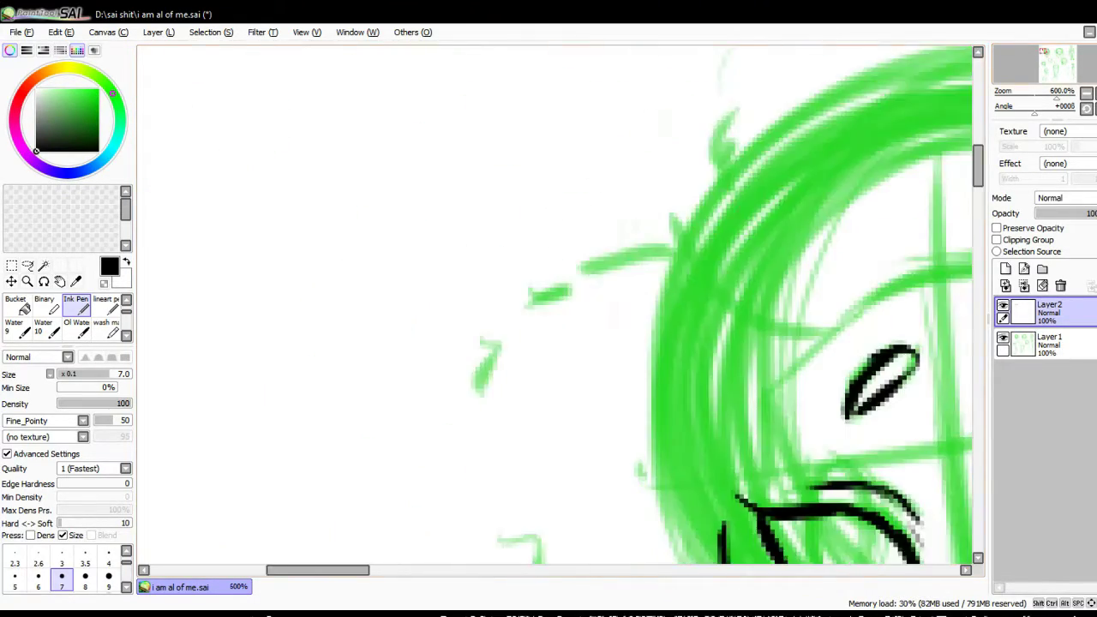
Step: Ink the first character's left ear, the hair tufts above it and the bumpy outer hair outline on that side
mouse_move(694, 244)
left_mouse_down()
mouse_move(516, 349)
mouse_move(676, 527)
left_mouse_up()
scroll(516, 349, "down", 3)
scroll(676, 527, "down", 3)
scroll(599, 343, "up", 3)
mouse_move(632, 164)
left_mouse_down()
mouse_move(636, 350)
mouse_move(775, 292)
left_mouse_up()
key("ctrl+z")
scroll(626, 326, "down", 3)
scroll(746, 364, "up", 3)
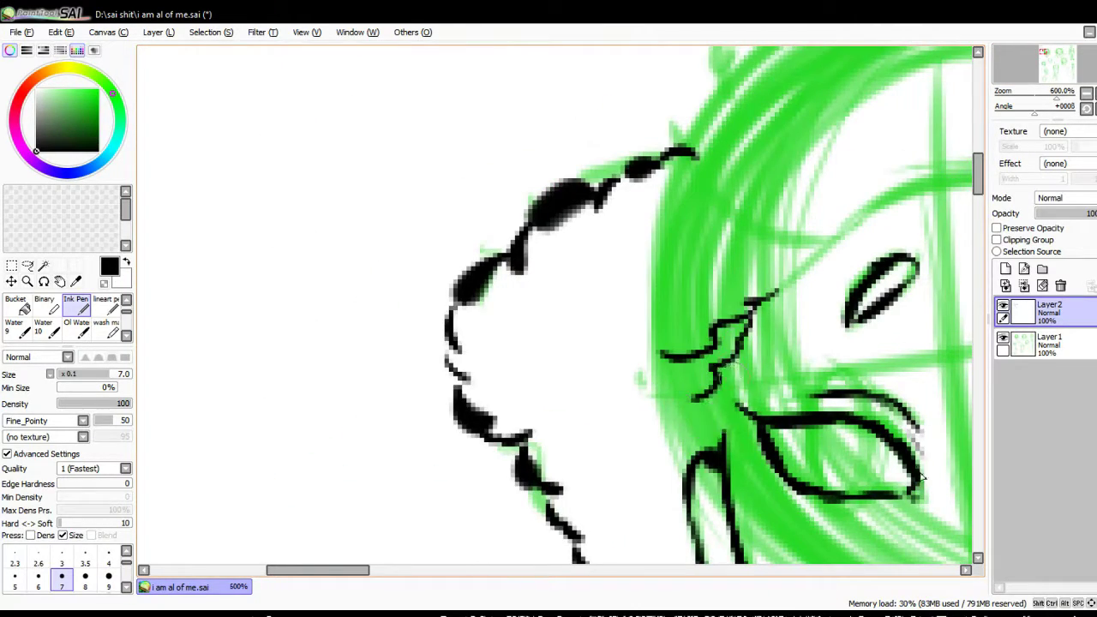
Step: Ink the jagged hairline tufts at both temples of the first character's forehead
scroll(600, 343, "down", 3)
scroll(466, 270, "up", 3)
left_click_drag(325, 171, 429, 206)
key("ctrl+z")
left_click_drag(419, 283, 497, 343)
scroll(557, 420, "down", 3)
scroll(556, 419, "up", 3)
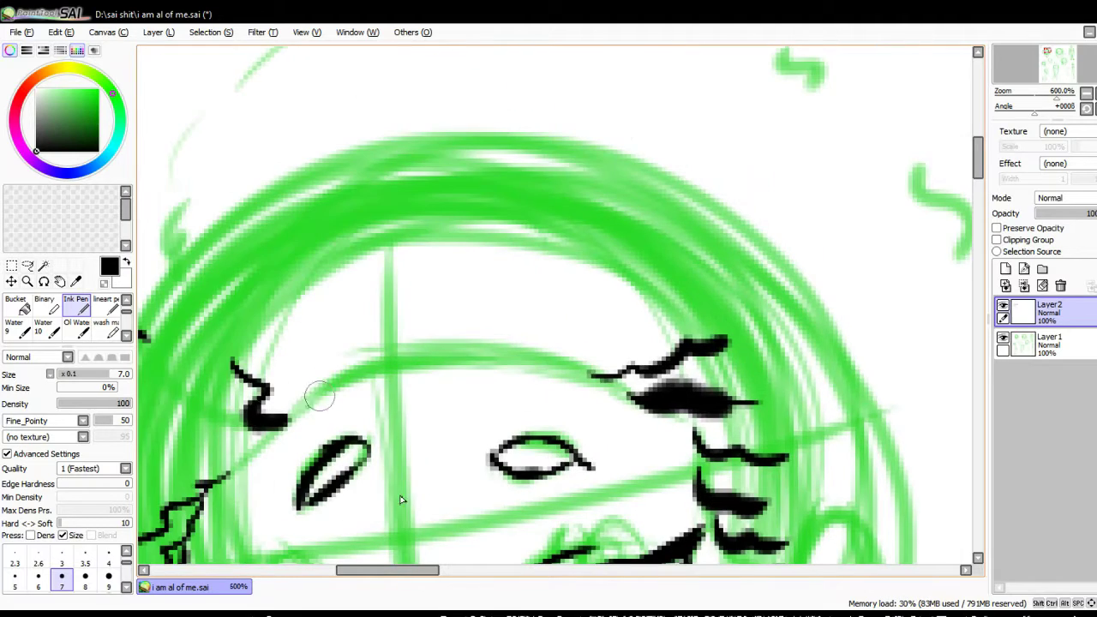
Step: Ink the curly fringe strands across the first character's forehead and the upper right outline of the hair
left_click_drag(565, 261, 480, 360)
scroll(612, 343, "down", 3)
scroll(599, 343, "up", 3)
left_click_drag(502, 453, 526, 220)
scroll(526, 220, "down", 3)
scroll(557, 257, "up", 3)
left_click_drag(514, 172, 705, 416)
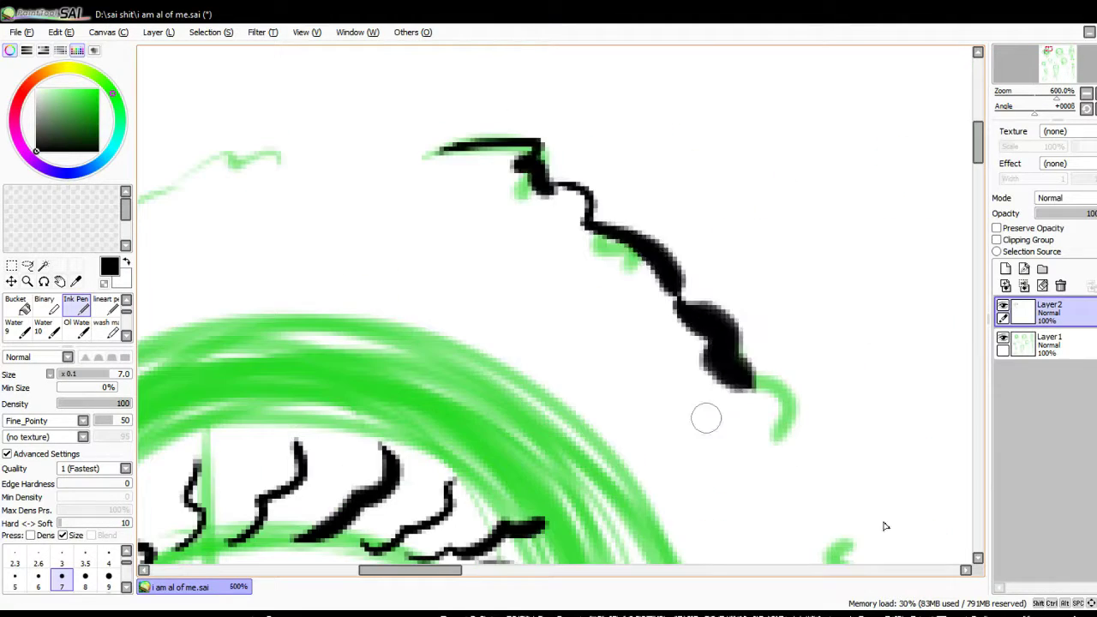
Step: Ink the first character's cheeks and chin as one jawline and outline the lips
scroll(705, 417, "down", 3)
scroll(548, 343, "up", 3)
left_click_drag(410, 60, 522, 467)
scroll(523, 466, "down", 3)
scroll(548, 343, "up", 3)
mouse_move(793, 120)
left_mouse_down()
mouse_move(737, 296)
mouse_move(711, 433)
left_mouse_up()
scroll(711, 432, "down", 3)
scroll(623, 407, "up", 3)
left_click_drag(623, 407, 818, 129)
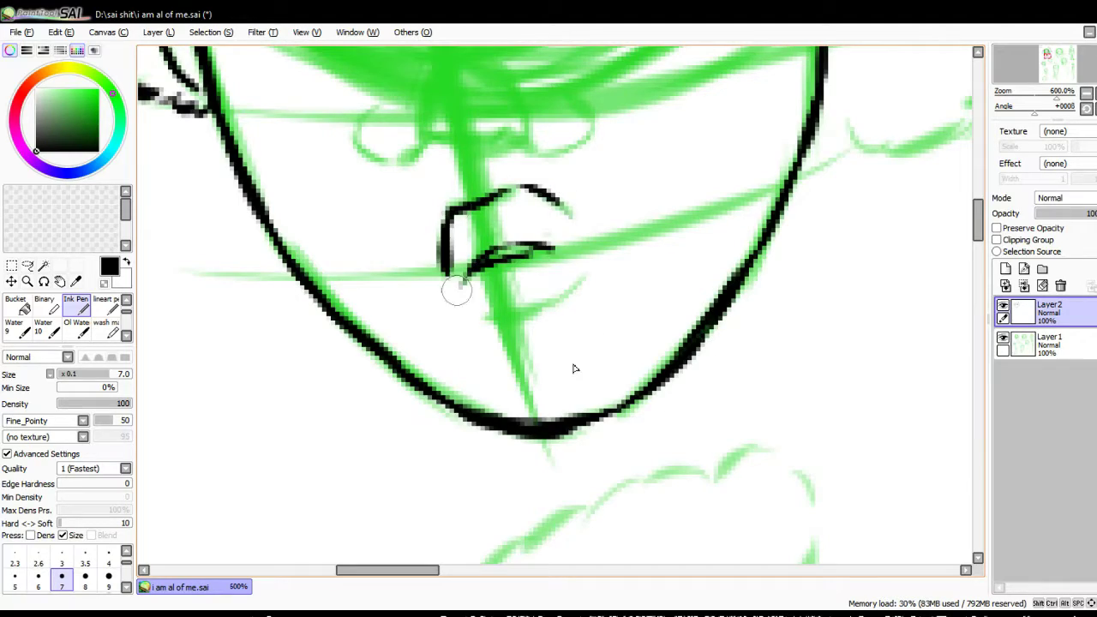
Step: Ink the first character's right ear and the wavy outer hair outline beside it
scroll(457, 292, "up", 3)
scroll(549, 343, "down", 3)
left_click_drag(771, 51, 797, 171)
left_click_drag(805, 274, 792, 360)
scroll(857, 271, "up", 3)
mouse_move(467, 223)
left_mouse_down()
mouse_move(629, 109)
mouse_move(737, 65)
left_mouse_up()
scroll(736, 65, "down", 3)
scroll(514, 493, "down", 3)
scroll(514, 492, "up", 3)
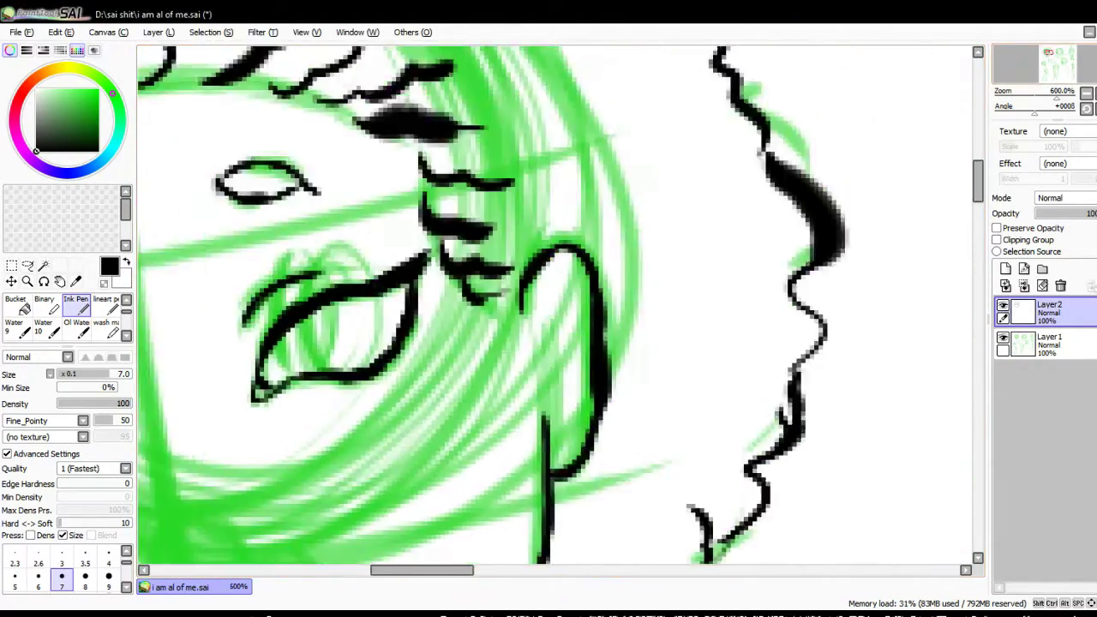
Step: Ink the first character's nose and the round irises inside both eyes
scroll(548, 308, "down", 3)
left_click_drag(669, 318, 730, 335)
scroll(745, 423, "up", 3)
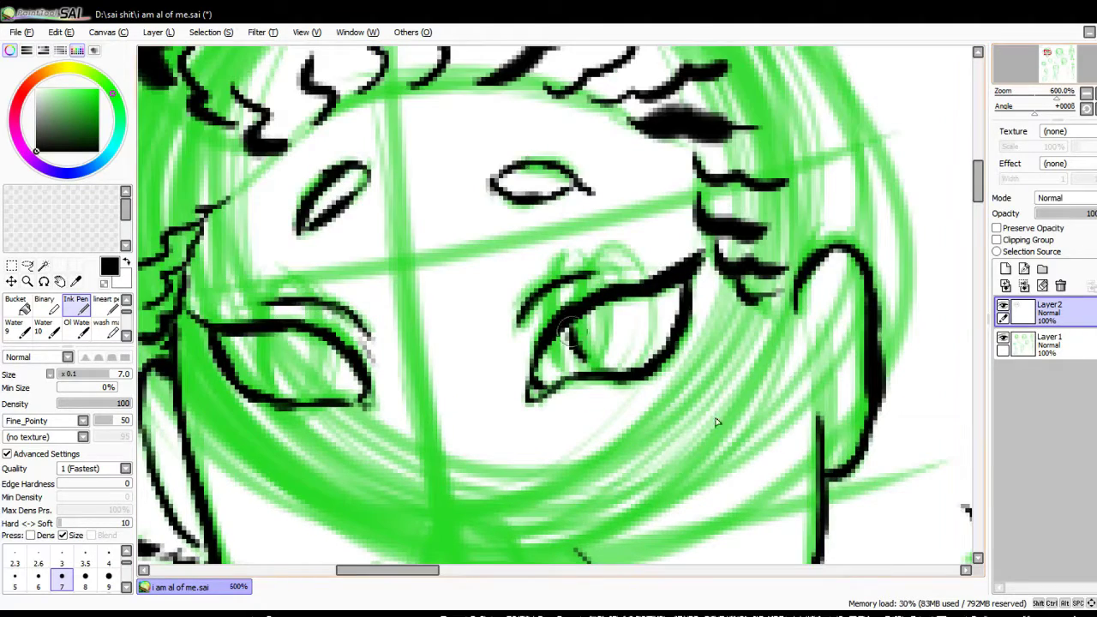
scroll(390, 484, "down", 3)
scroll(390, 484, "up", 3)
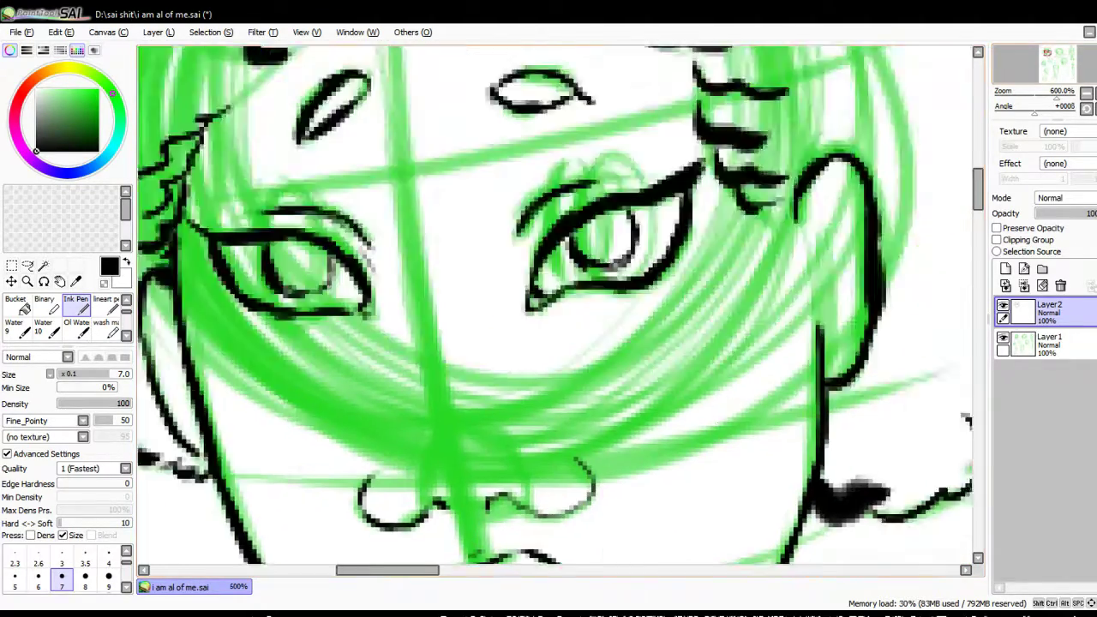
Step: Ink the two handwritten character names in the canvas corner over their green lettering
scroll(392, 313, "up", 5)
left_click_drag(316, 257, 360, 352)
left_click_drag(390, 299, 467, 343)
left_click_drag(501, 296, 570, 338)
scroll(685, 396, "down", 5)
scroll(686, 396, "up", 5)
left_click_drag(814, 202, 886, 269)
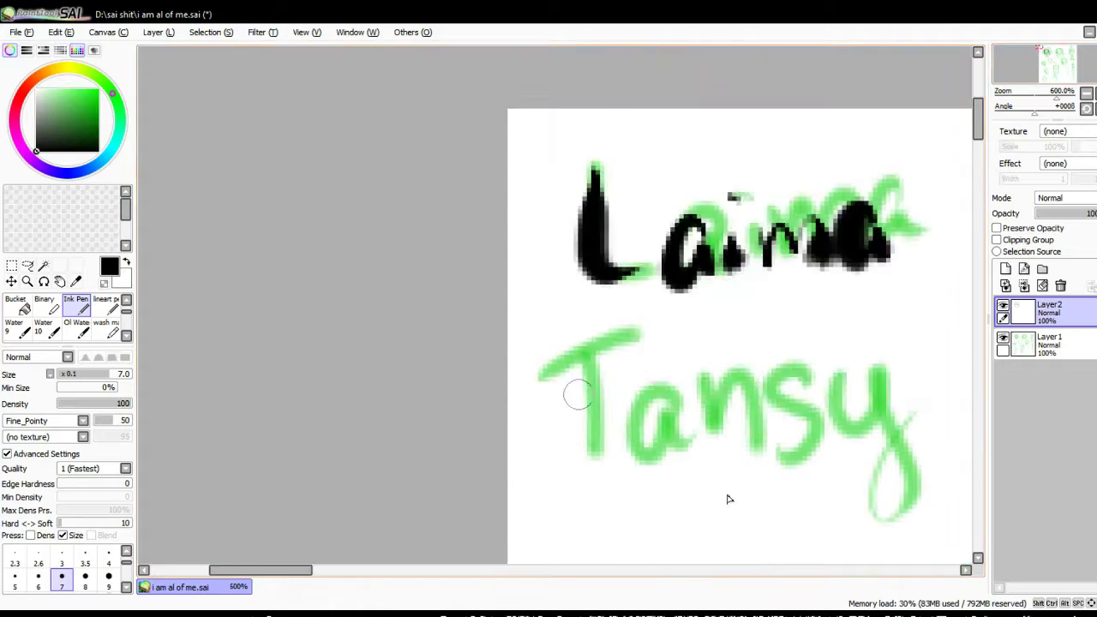
left_click_drag(557, 343, 638, 450)
left_click_drag(707, 398, 810, 463)
left_click_drag(839, 360, 912, 497)
Step: Ink both eyebrows and the eyelid creases of the second character
scroll(548, 308, "down", 5)
scroll(548, 309, "up", 3)
scroll(548, 308, "right", 3)
left_click_drag(476, 305, 588, 251)
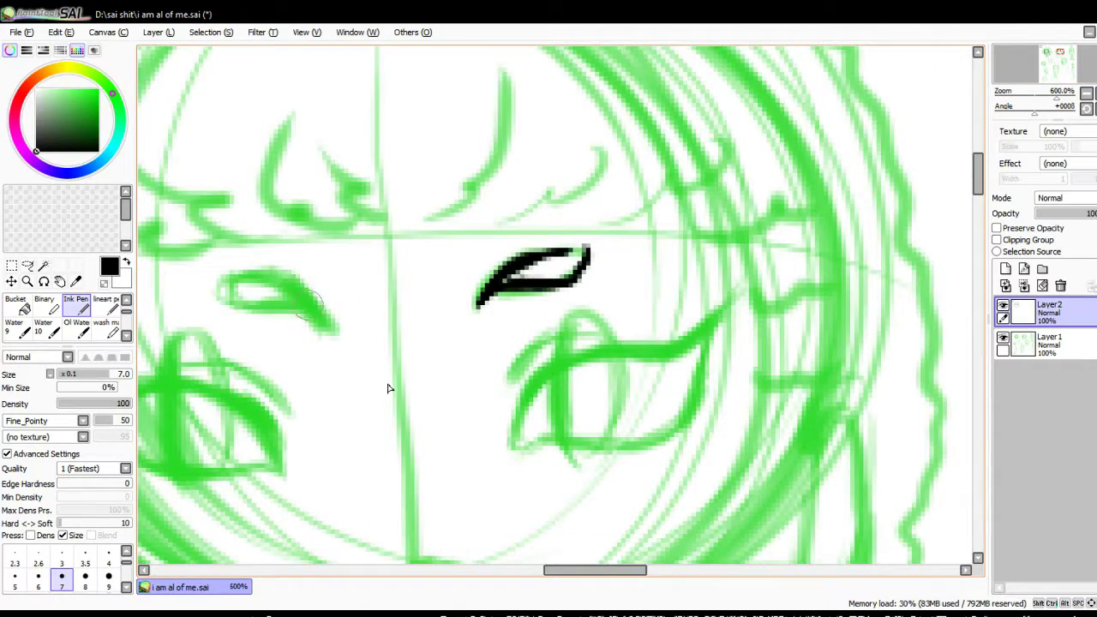
left_click_drag(214, 296, 336, 324)
mouse_move(512, 379)
left_mouse_down()
mouse_move(560, 338)
mouse_move(590, 332)
left_mouse_up()
left_click_drag(181, 360, 284, 394)
Step: Ink the thick winged upper lash line and the outer corner of the second character's left eye
scroll(548, 308, "right", 3)
scroll(548, 309, "up", 1)
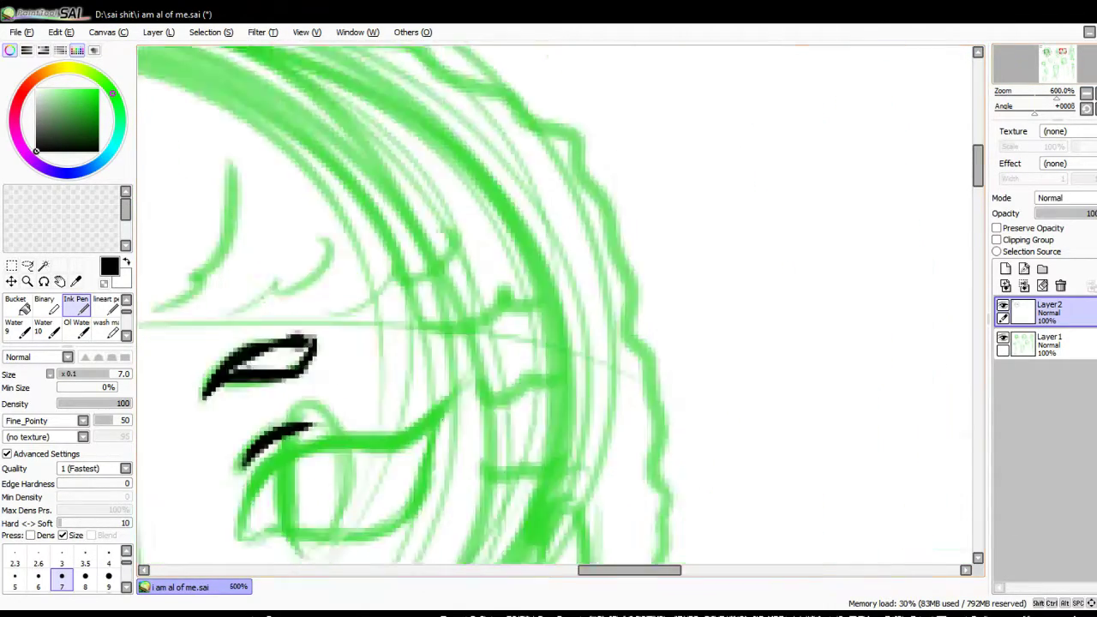
scroll(549, 309, "left", 8)
scroll(548, 308, "down", 3)
left_click_drag(500, 121, 531, 180)
left_click_drag(715, 231, 734, 282)
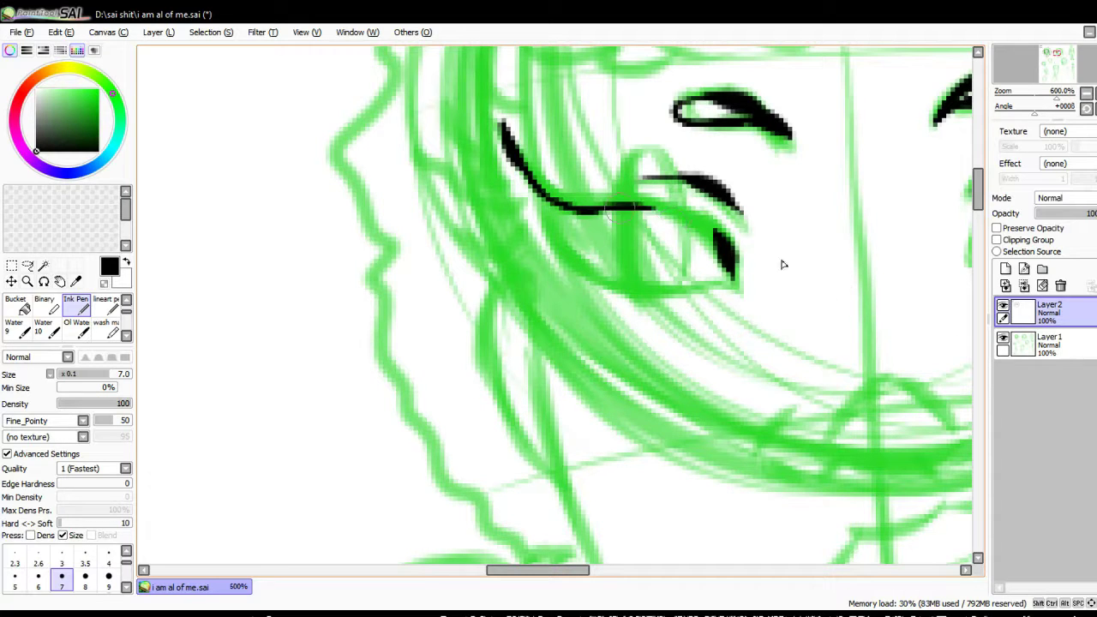
left_click_drag(639, 202, 730, 261)
left_click_drag(716, 229, 600, 216)
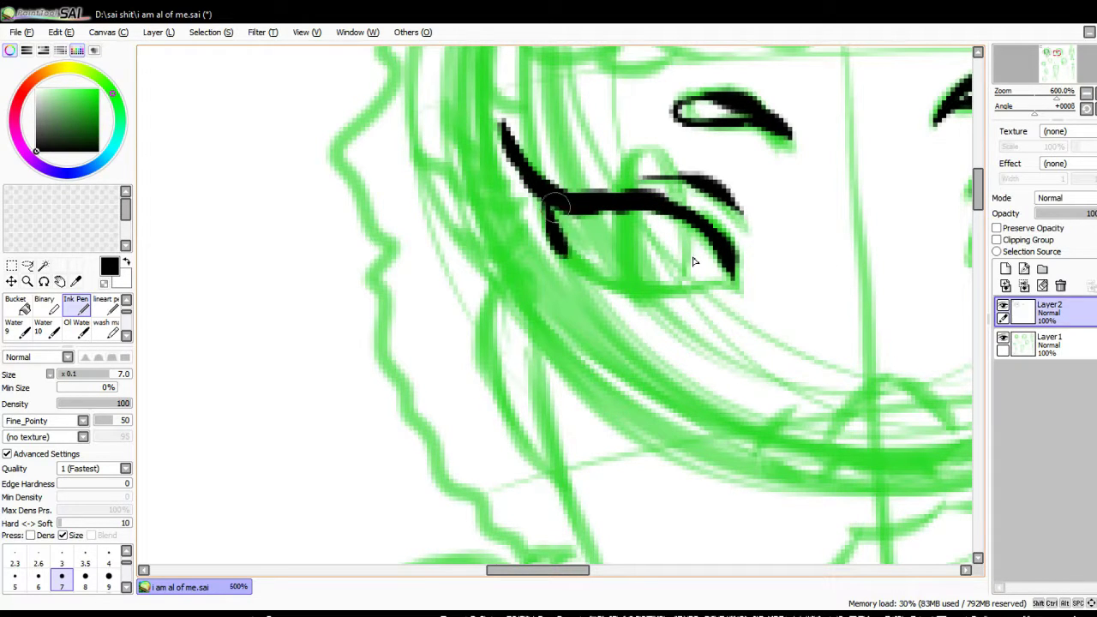
Step: Complete the outlines of the second character's eyes and ink the irises and pupils
scroll(747, 285, "right", 3)
scroll(747, 285, "up", 2)
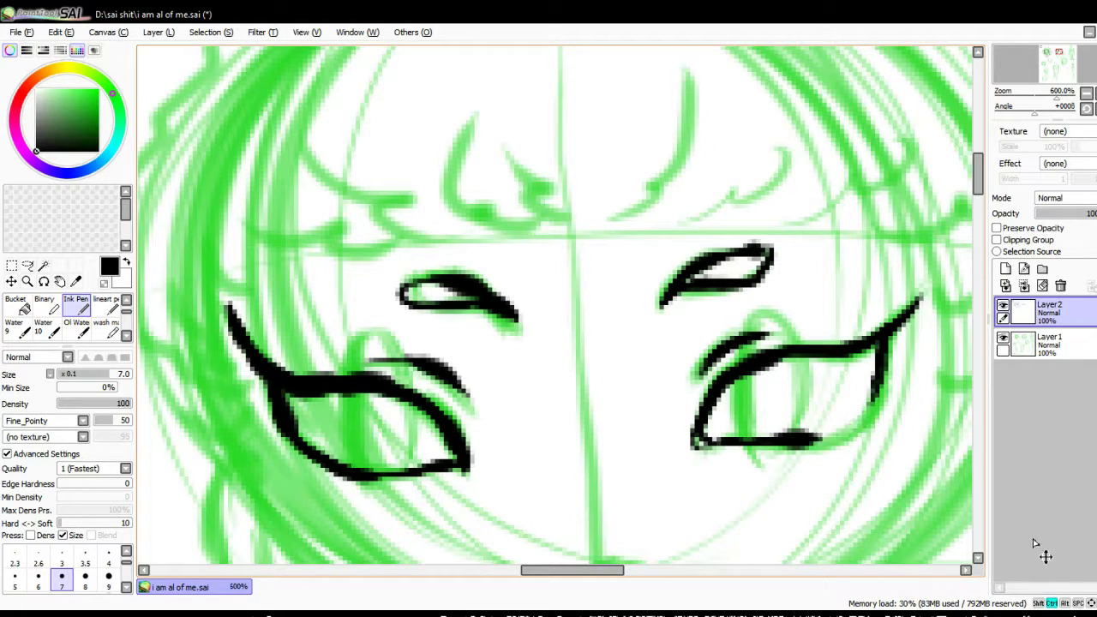
left_click_drag(599, 377, 674, 429)
left_click_drag(646, 367, 579, 432)
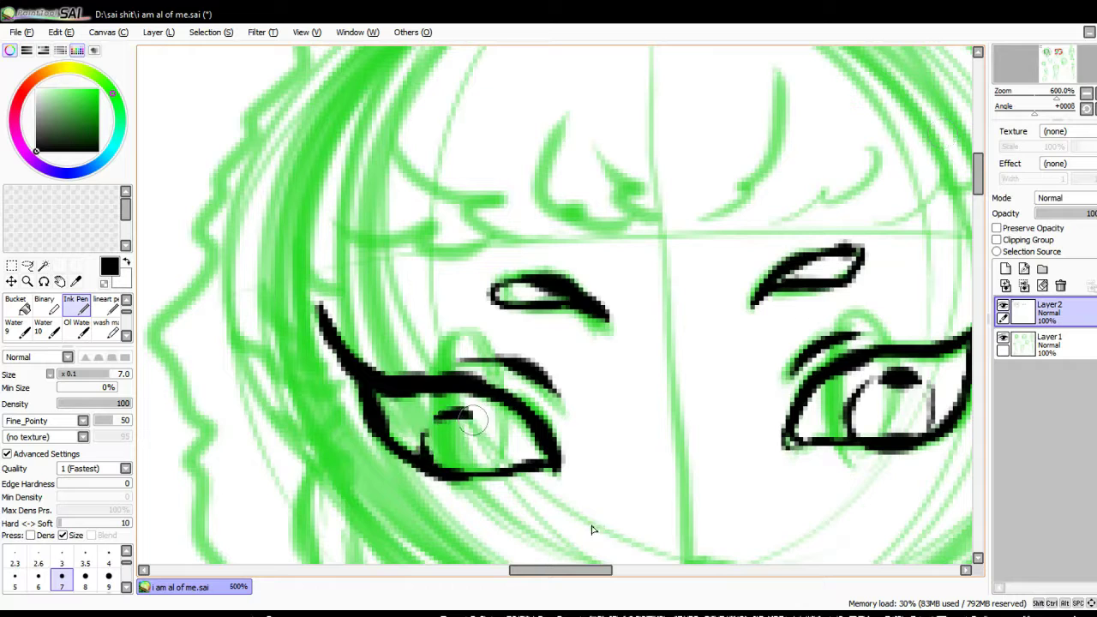
Step: Ink the second character's nose and lips
scroll(634, 580, "down", 5)
left_click_drag(661, 280, 647, 297)
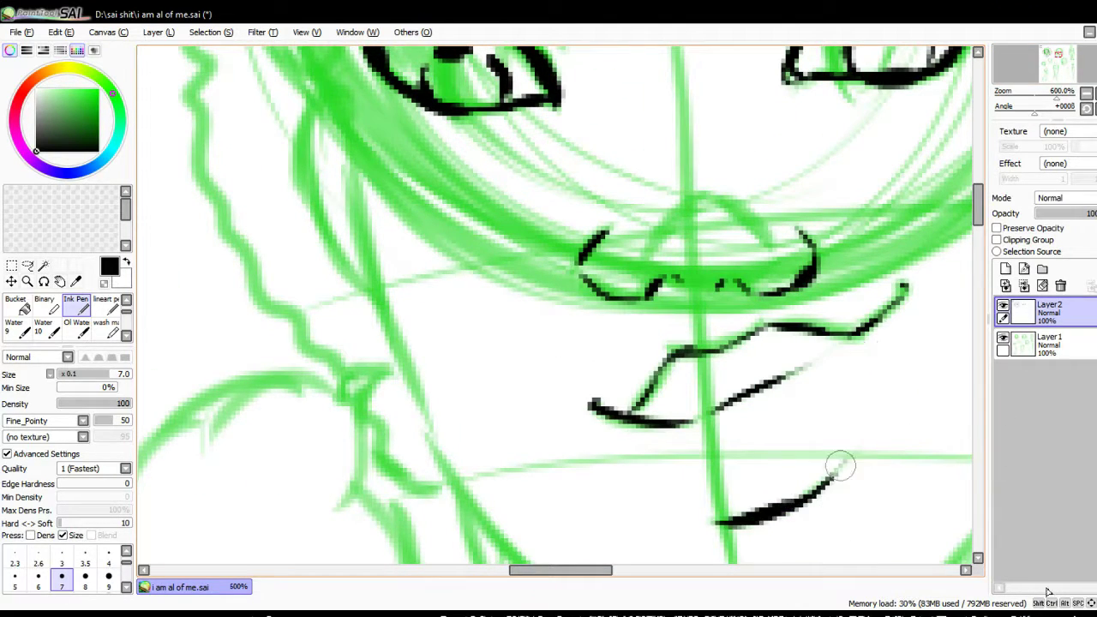
Step: Ink both of the second character's ears and the upper cheek line below the left ear
scroll(557, 309, "up", 3)
scroll(557, 308, "left", 5)
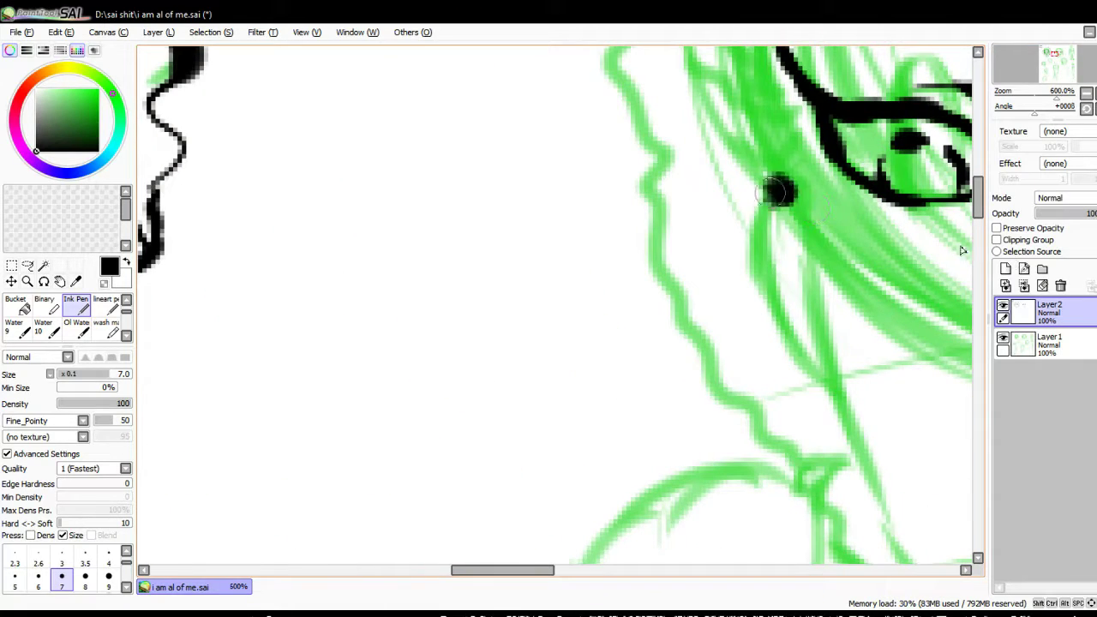
mouse_move(777, 185)
left_mouse_down()
mouse_move(805, 373)
mouse_move(899, 561)
left_mouse_up()
key("ctrl+z")
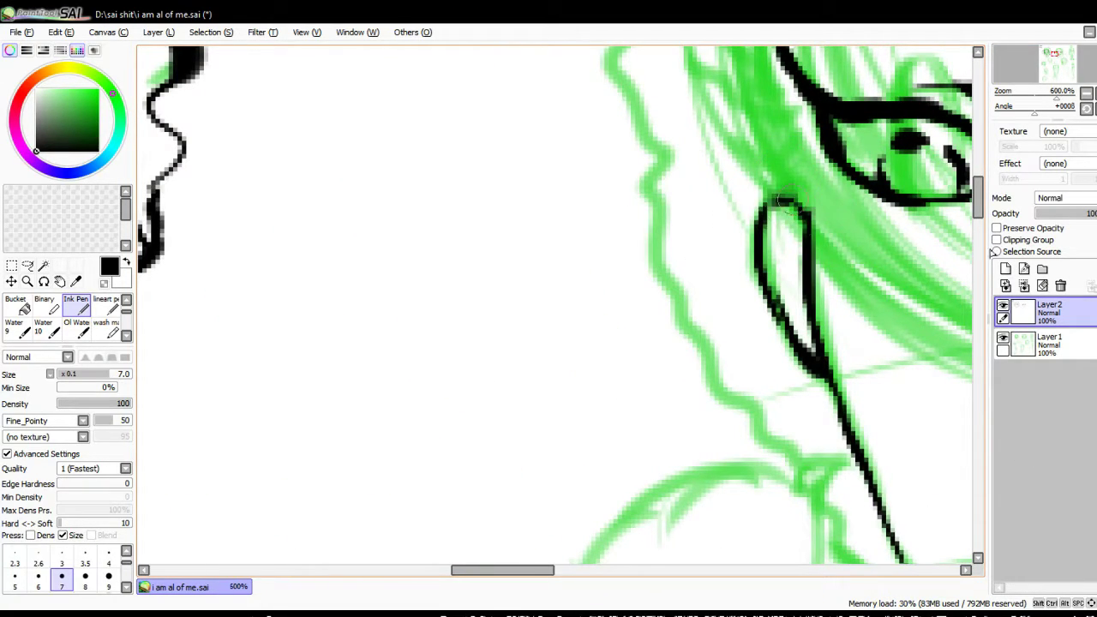
scroll(557, 309, "right", 5)
left_click_drag(734, 244, 754, 413)
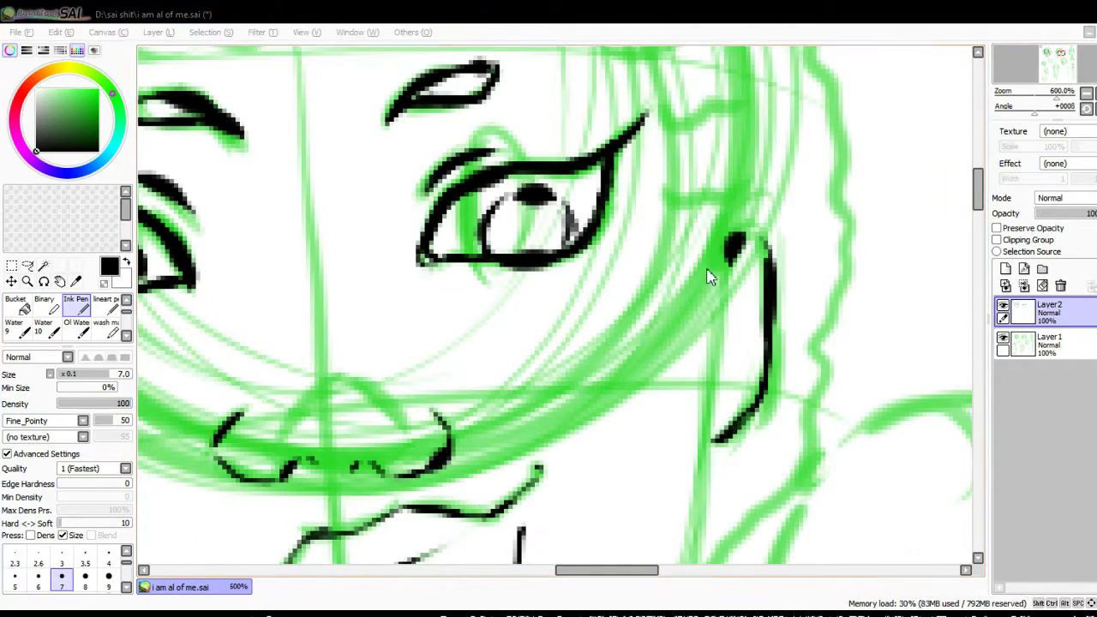
Step: Ink the second character's left fringe locks and the hair tufts running down to the ears
left_click_drag(686, 186, 759, 257)
scroll(557, 309, "up", 3)
scroll(557, 309, "left", 5)
left_click_drag(693, 242, 762, 308)
left_click_drag(658, 205, 639, 304)
left_click_drag(634, 257, 522, 339)
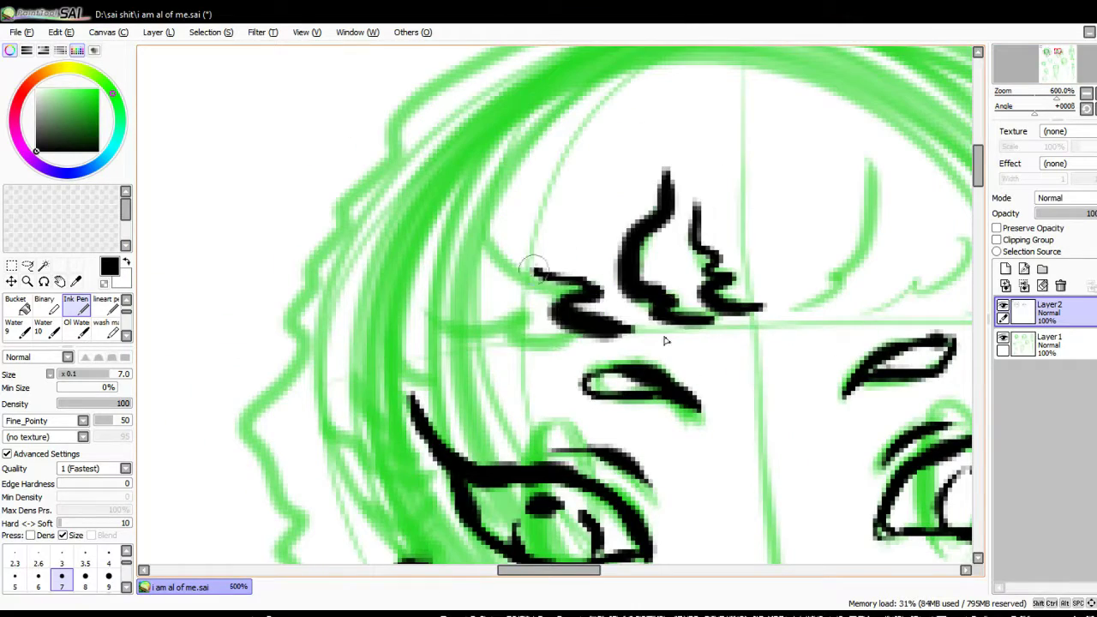
left_click_drag(548, 215, 480, 274)
left_click_drag(471, 343, 334, 497)
key("ctrl+z")
left_click_drag(429, 514, 343, 561)
Step: Ink the curved fringe strands on the right half of the second character's forehead
scroll(557, 309, "right", 5)
left_click_drag(522, 73, 446, 214)
left_click_drag(814, 145, 591, 231)
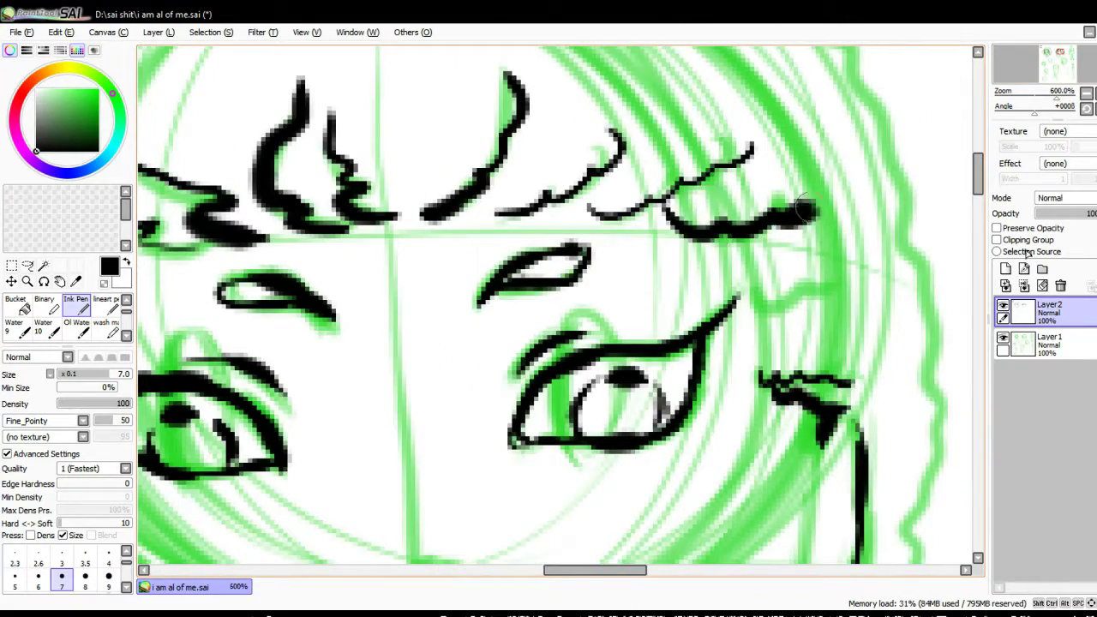
left_click_drag(857, 248, 754, 373)
Step: Ink the second character's jawline from the left cheek around the chin up to the right ear
scroll(557, 308, "down", 3)
scroll(557, 309, "right", 3)
left_click_drag(677, 227, 638, 274)
scroll(557, 308, "left", 5)
left_click_drag(524, 272, 565, 335)
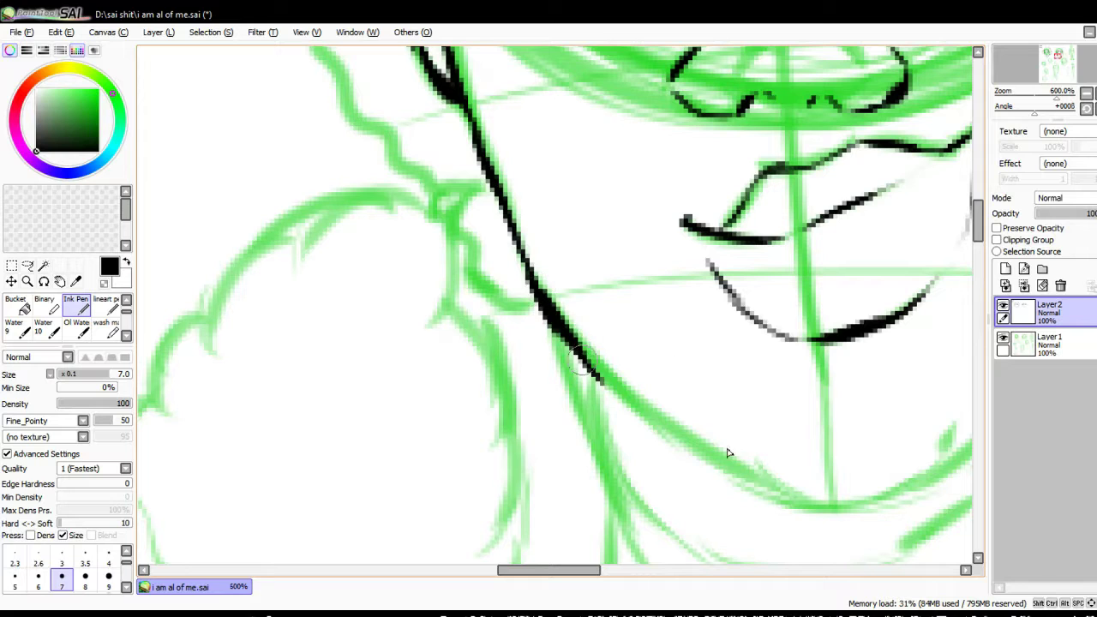
left_click_drag(760, 467, 801, 501)
scroll(556, 308, "right", 5)
mouse_move(786, 119)
left_mouse_down()
mouse_move(728, 319)
mouse_move(561, 475)
left_mouse_up()
scroll(906, 417, "up", 3)
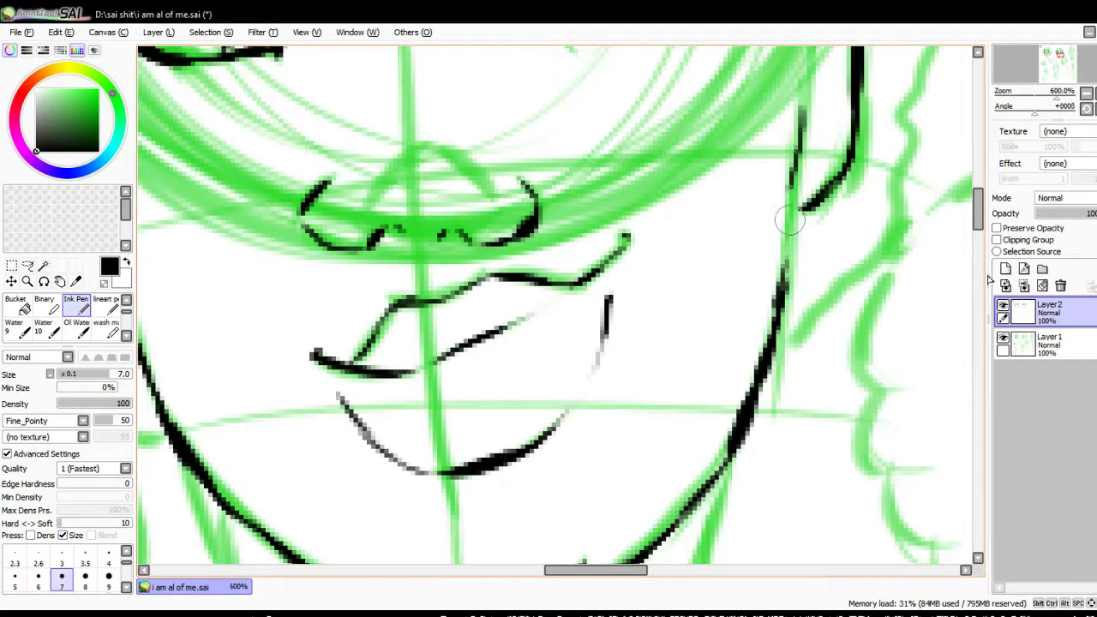
Step: Add the small cheek marks and nose line, and ink the ornaments on the second character's left ear
scroll(557, 308, "right", 3)
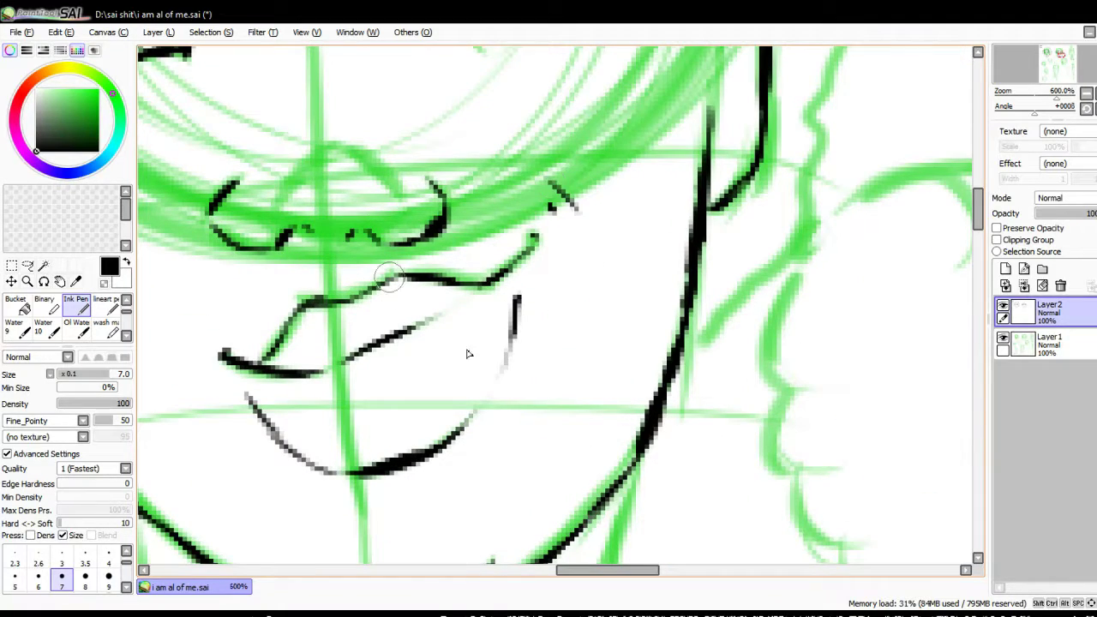
scroll(475, 276, "left", 5)
scroll(475, 276, "up", 2)
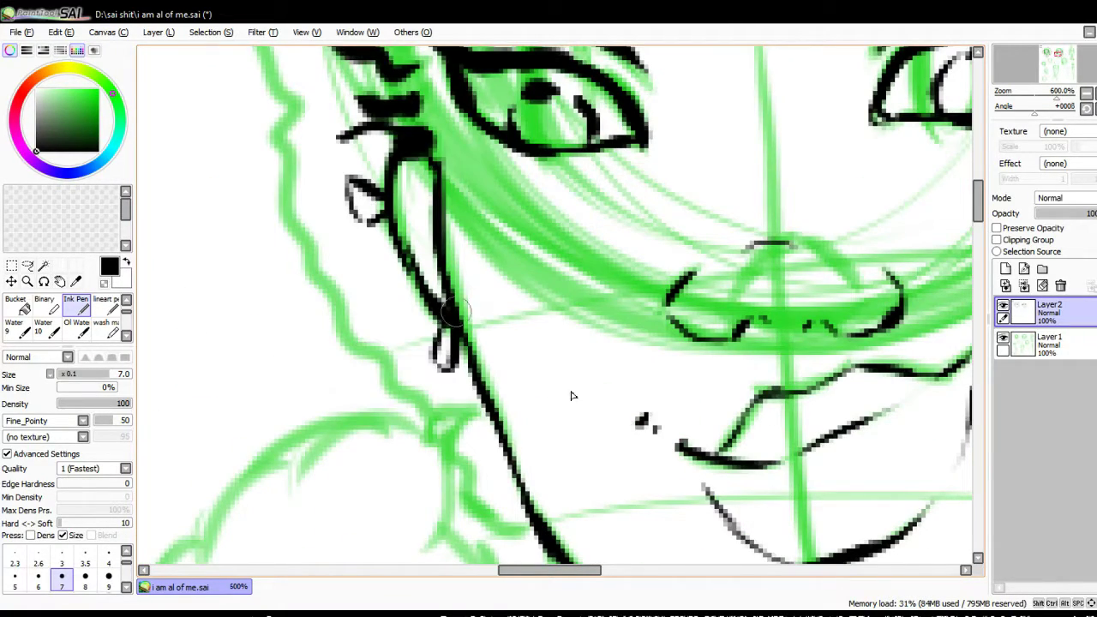
Step: Ink the wavy outer hair outline on both sides of the second character's head and the right earring
scroll(572, 395, "up", 3)
scroll(572, 396, "left", 2)
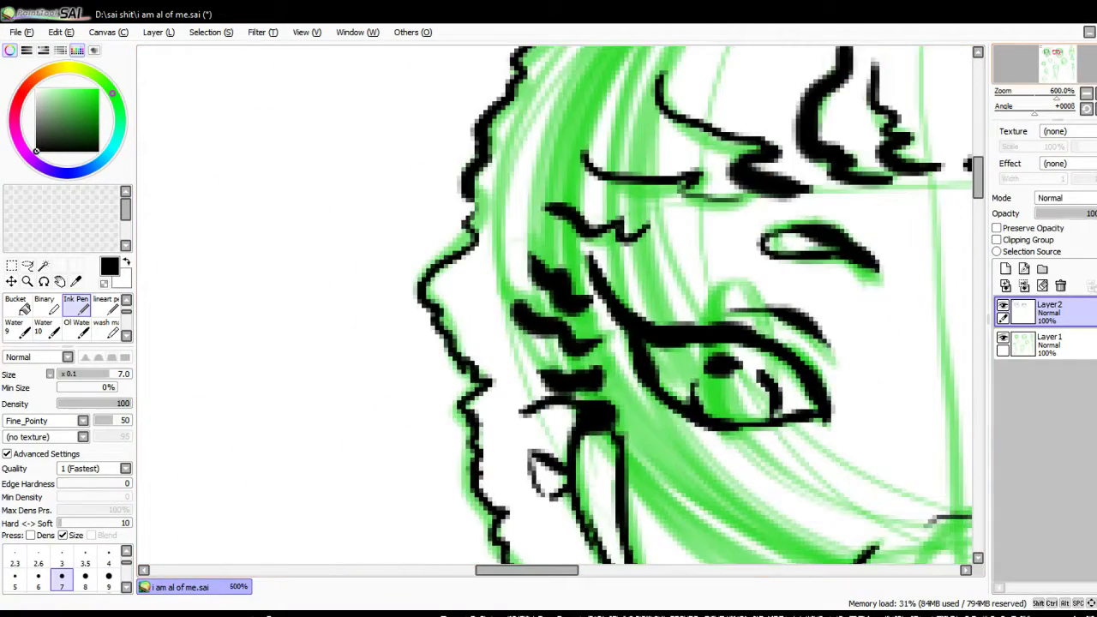
scroll(555, 308, "up", 3)
scroll(555, 308, "down", 5)
scroll(555, 308, "right", 2)
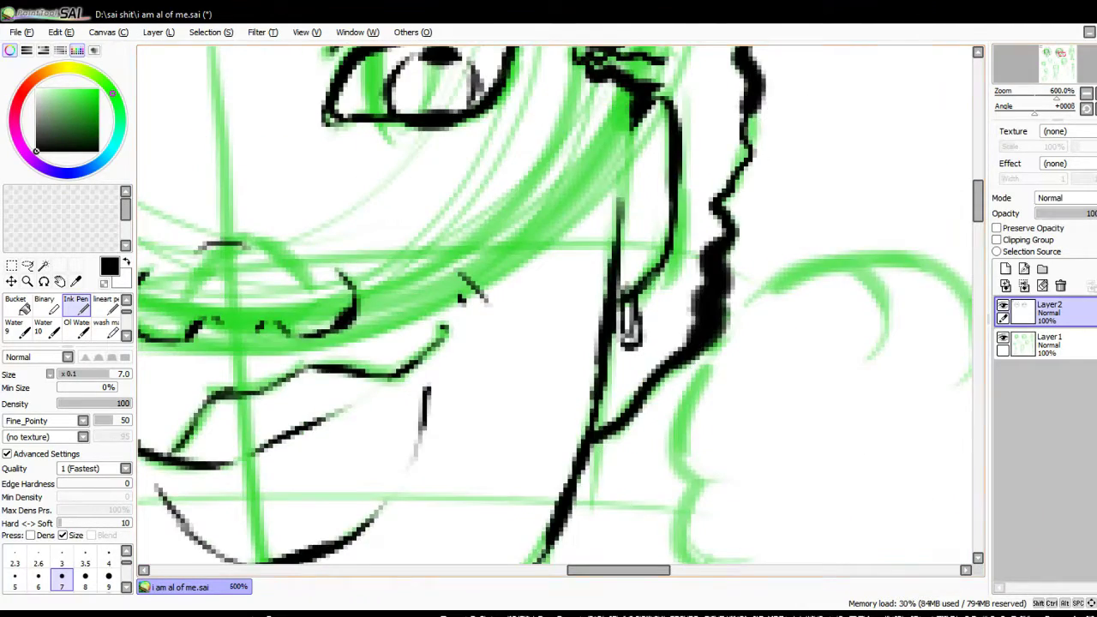
Step: Ink the second character's neck sides, the shading strokes under the chin and the curved lines across the neck
scroll(894, 453, "down", 3)
left_click_drag(728, 205, 715, 377)
left_click_drag(185, 192, 223, 304)
left_click_drag(197, 239, 300, 429)
left_click_drag(501, 415, 621, 343)
left_click_drag(342, 407, 442, 450)
left_click_drag(261, 330, 325, 428)
left_click_drag(394, 437, 497, 437)
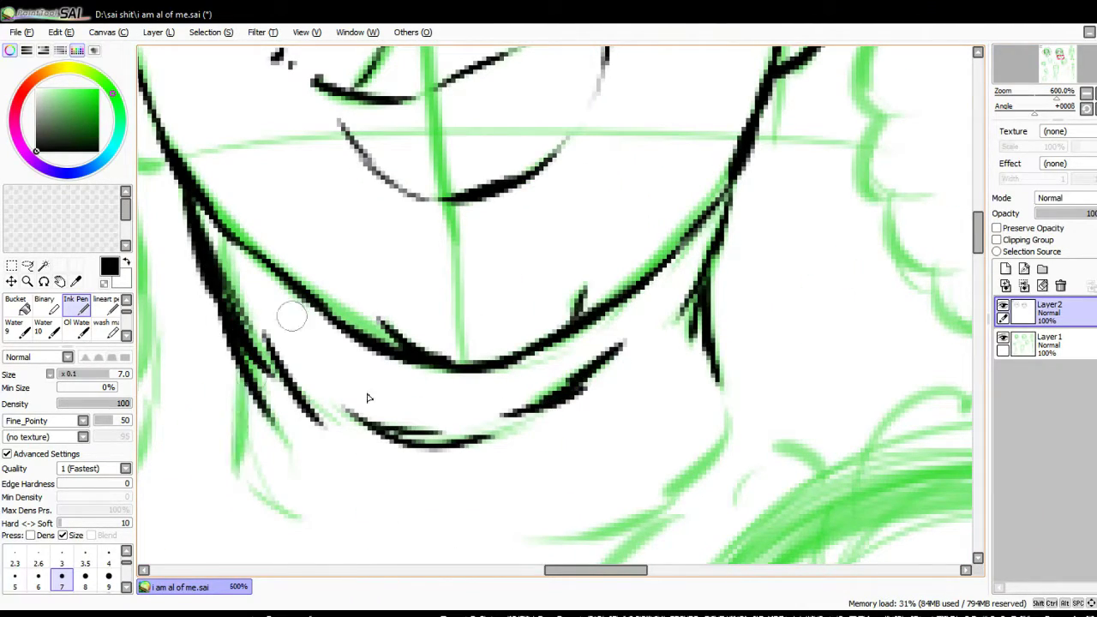
left_click_drag(214, 369, 248, 480)
mouse_move(557, 540)
left_mouse_down()
mouse_move(668, 480)
mouse_move(737, 415)
left_mouse_up()
Step: Ink the hair ties and rounded hair puffs on either side of the second character's head
scroll(656, 489, "up", 3)
left_click_drag(325, 454, 445, 308)
scroll(557, 342, "right", 2)
scroll(557, 308, "up", 2)
mouse_move(458, 206)
left_mouse_down()
mouse_move(518, 180)
mouse_move(908, 462)
left_mouse_up()
scroll(440, 335, "down", 3)
left_click_drag(392, 248, 736, 368)
left_click_drag(719, 275, 788, 381)
scroll(556, 309, "left", 5)
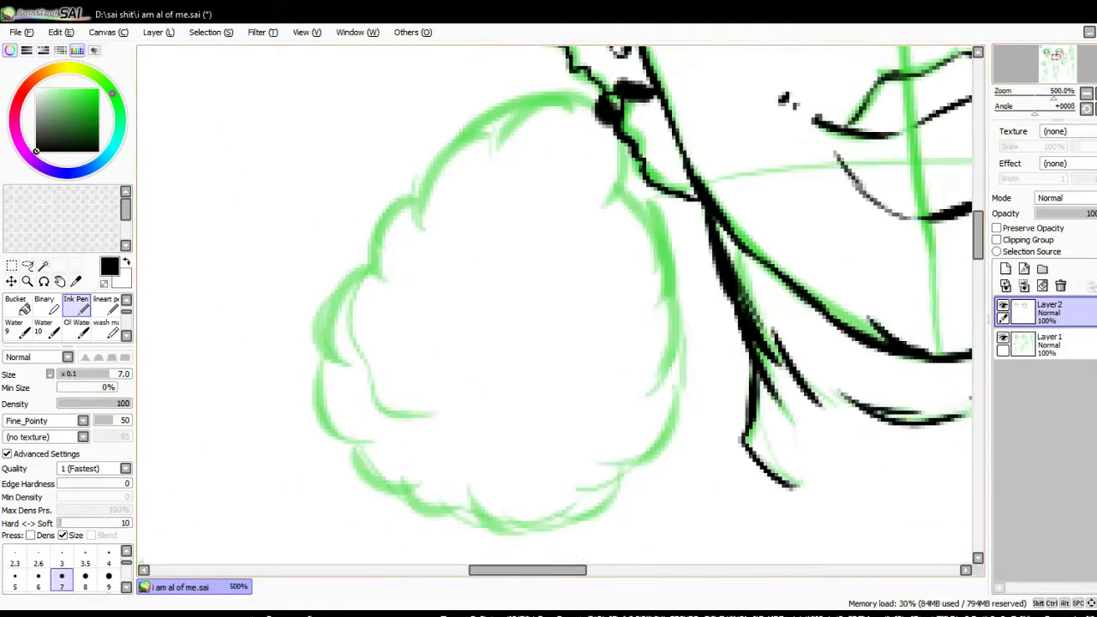
mouse_move(604, 124)
left_mouse_down()
mouse_move(638, 392)
mouse_move(389, 514)
left_mouse_up()
mouse_move(591, 101)
left_mouse_down()
mouse_move(326, 424)
mouse_move(387, 484)
left_mouse_up()
Step: Ink the upper and lower eyelid lines of the third character's side-view face
scroll(557, 308, "up", 3)
scroll(557, 308, "left", 5)
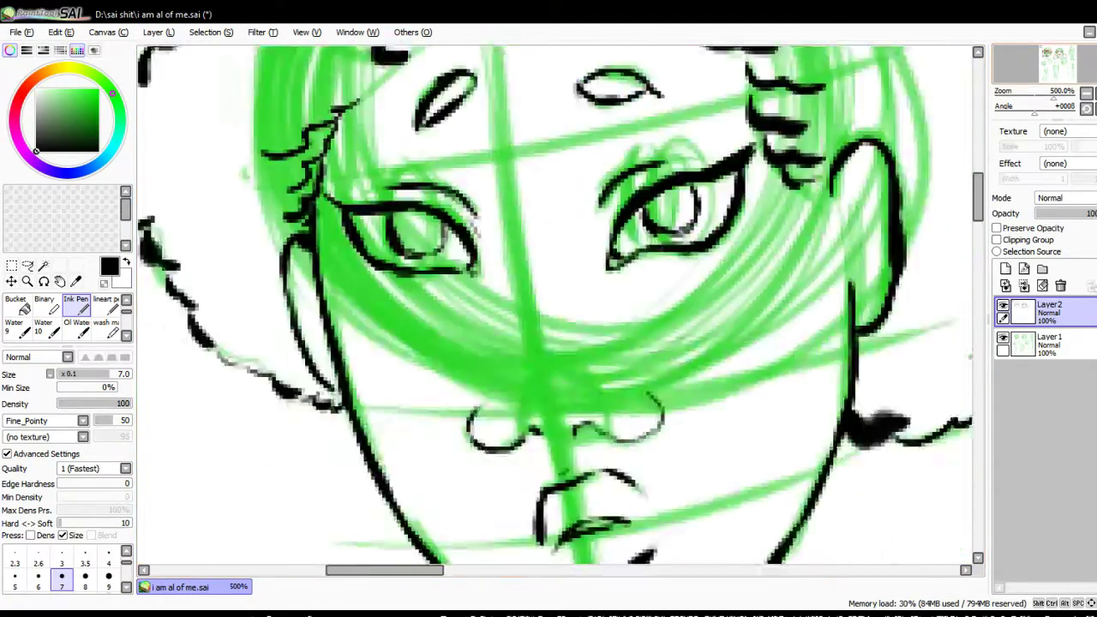
scroll(557, 308, "up", 3)
scroll(557, 308, "down", 3)
left_click_drag(607, 287, 723, 336)
left_click_drag(629, 338, 702, 381)
scroll(556, 309, "down", 2)
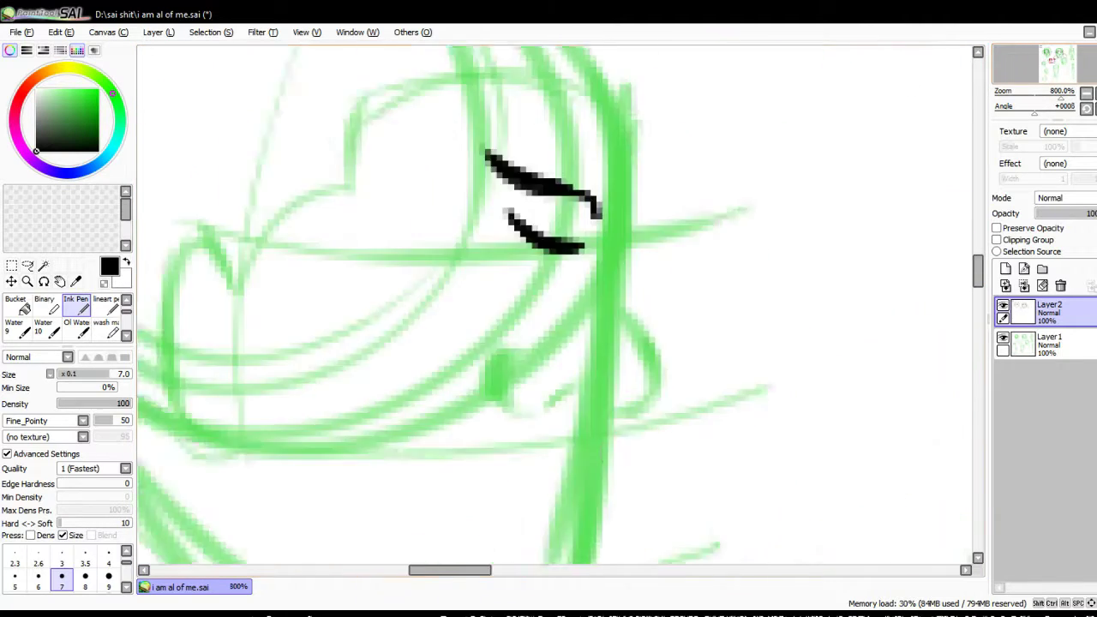
Step: Ink the third character's lips and the short crease line above the corner of the mouth
scroll(557, 308, "down", 2)
scroll(556, 309, "left", 5)
mouse_move(841, 287)
left_mouse_down()
mouse_move(857, 347)
mouse_move(651, 389)
left_mouse_up()
left_click_drag(715, 324, 651, 356)
left_click_drag(651, 392, 788, 436)
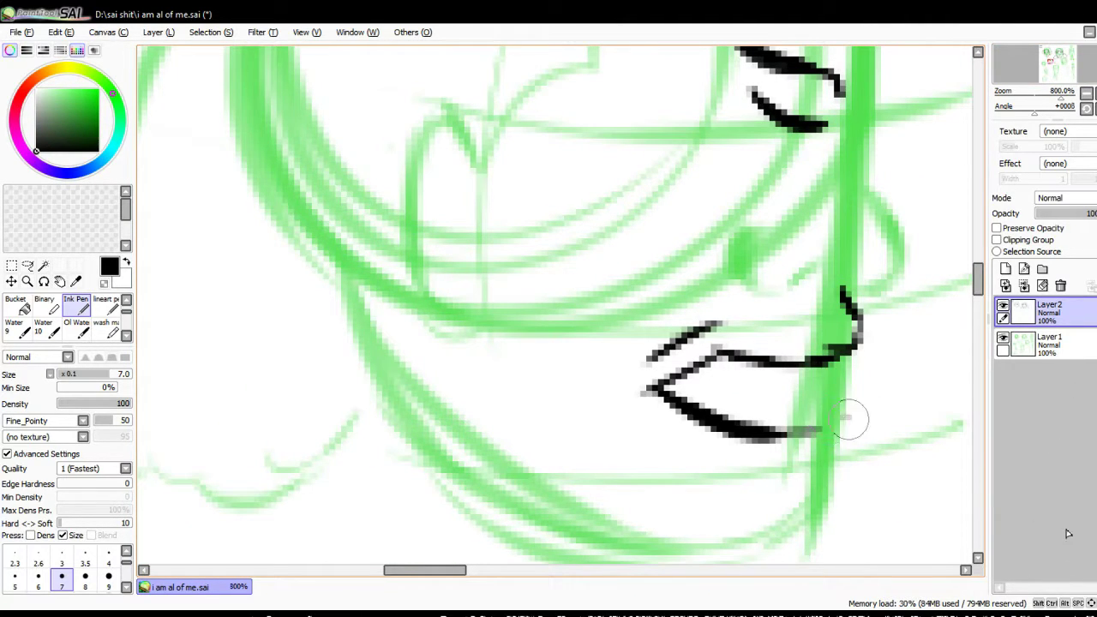
Step: Ink the curved outline of the third character's ear, close the front of the eye and add the eyebrow
left_click_drag(465, 129, 490, 294)
left_click_drag(492, 248, 505, 335)
scroll(557, 308, "up", 3)
scroll(557, 309, "right", 5)
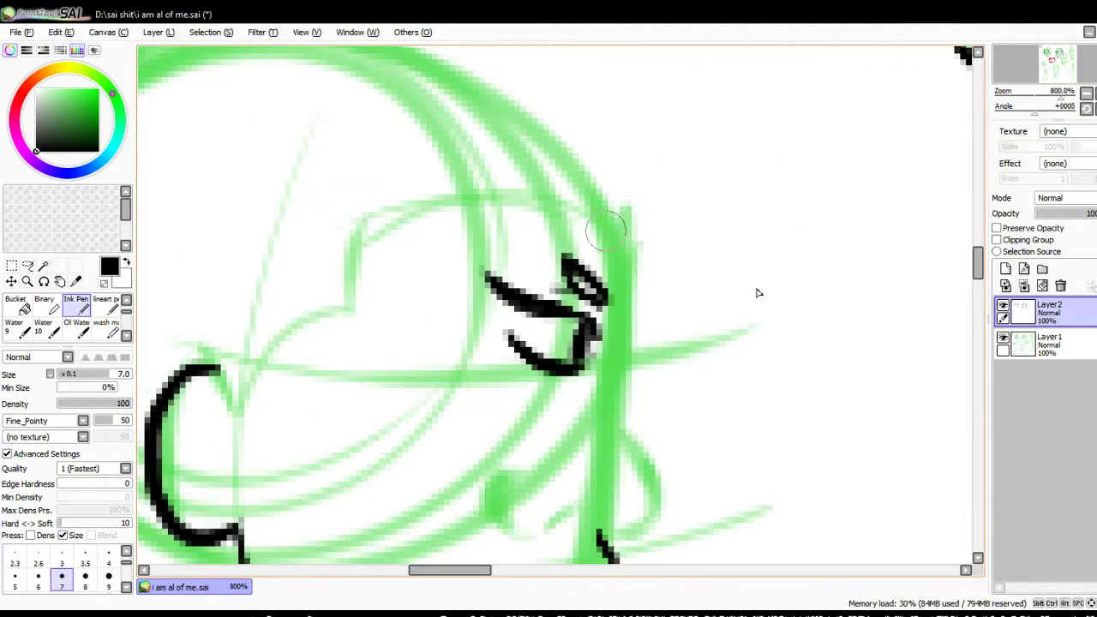
Step: Ink the third character's profile from the forehead over the nose down to the chin, including the mouth lines
left_click_drag(593, 221, 618, 523)
scroll(549, 308, "down", 3)
scroll(548, 309, "left", 5)
left_click_drag(647, 348, 719, 313)
left_click_drag(647, 379, 857, 332)
left_click_drag(647, 378, 835, 413)
left_click_drag(844, 404, 826, 503)
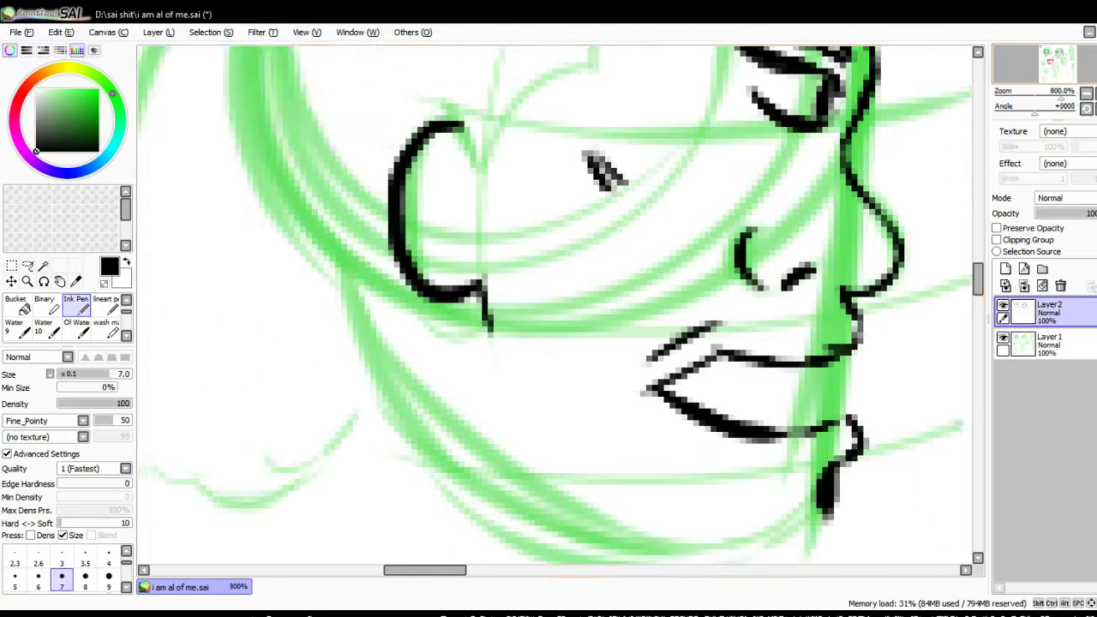
Step: Ink the wavy hairline strands across the third character's forehead and down toward the ear
scroll(549, 308, "right", 5)
scroll(488, 376, "up", 5)
left_click_drag(514, 453, 401, 428)
left_click_drag(583, 364, 734, 428)
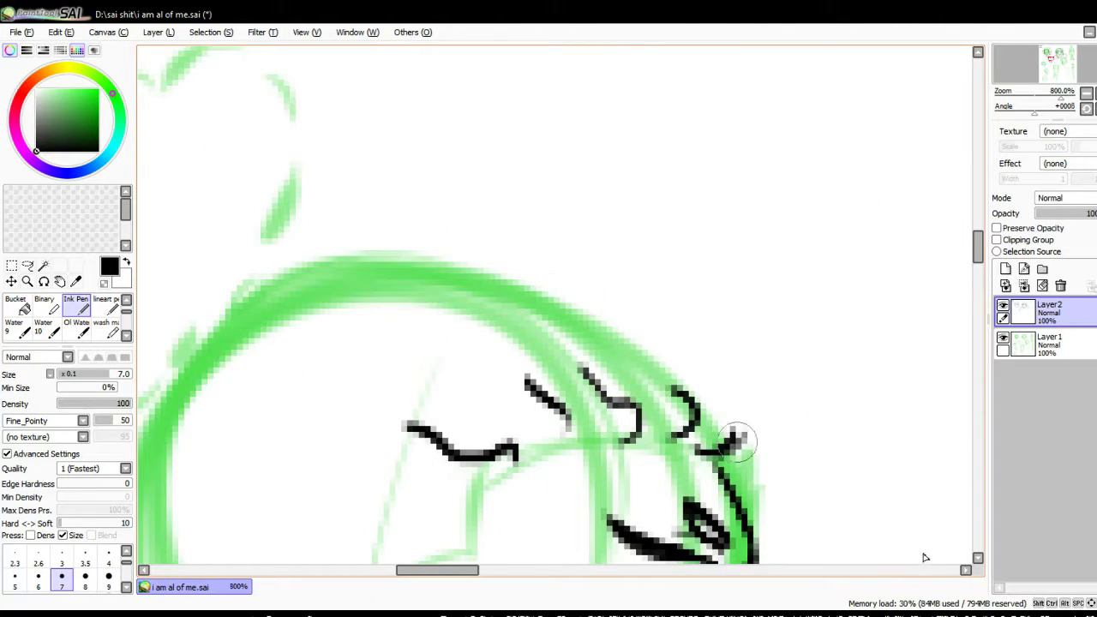
scroll(746, 416, "down", 2)
scroll(746, 417, "left", 3)
left_click_drag(567, 342, 685, 437)
left_click_drag(617, 445, 462, 522)
scroll(549, 309, "right", 3)
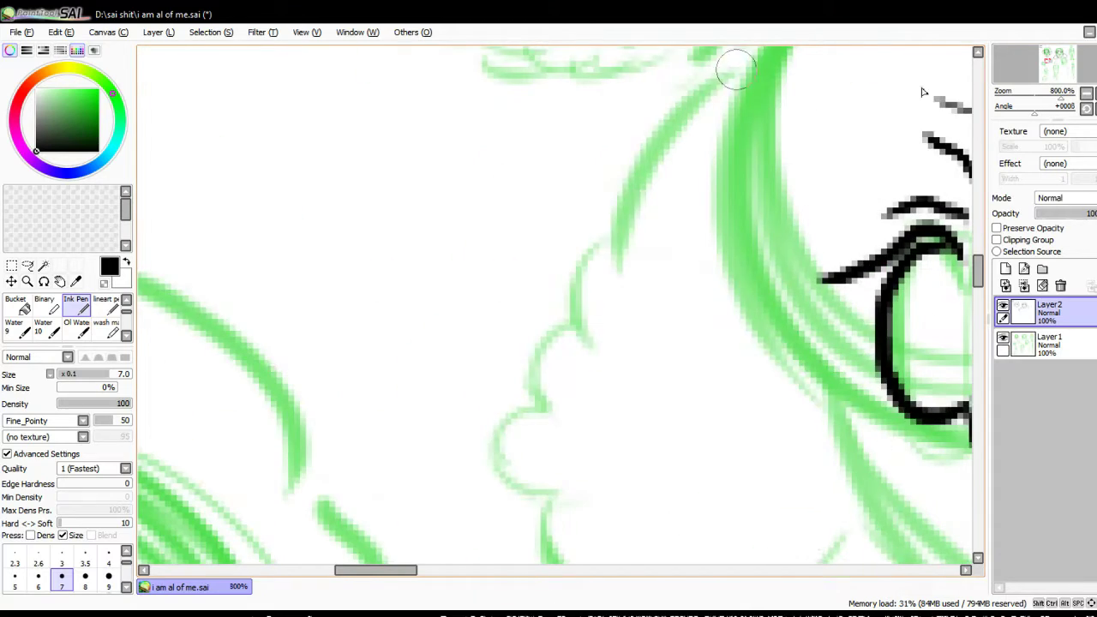
Step: Ink the scalloped edge of the third character's lower hair puff and the jawline through to the chin
left_click_drag(729, 61, 526, 465)
scroll(548, 308, "down", 2)
left_click_drag(600, 175, 729, 367)
scroll(570, 380, "down", 3)
left_click_drag(312, 336, 591, 471)
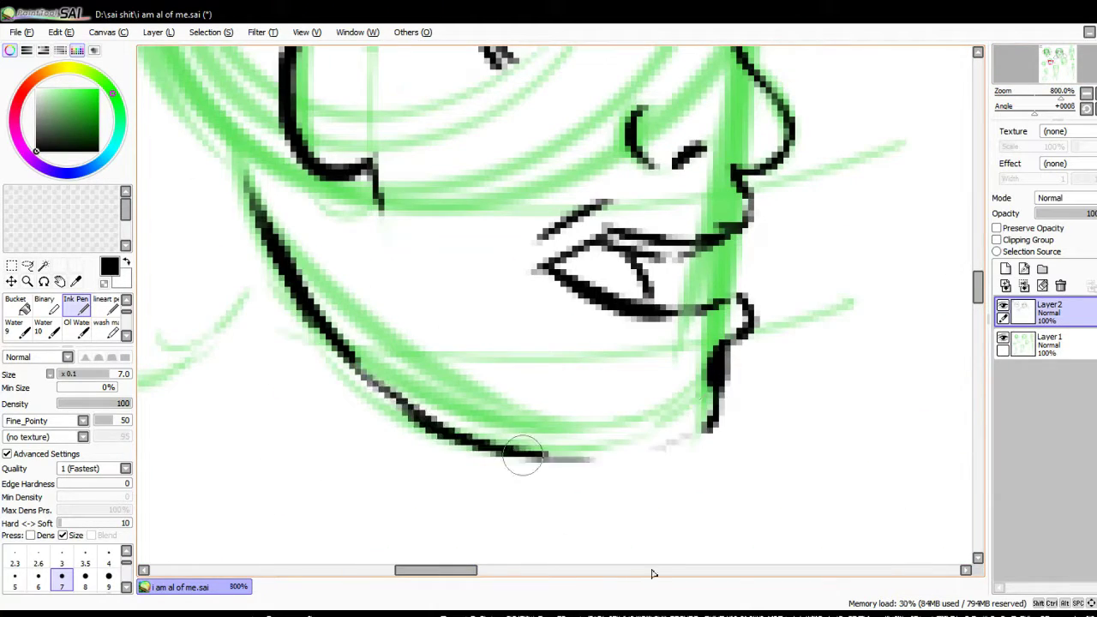
left_click_drag(505, 467, 707, 418)
Step: Ink the hair tie and heavy strands joining the third character's lower puff to the head below the ear
scroll(548, 309, "up", 3)
mouse_move(565, 312)
left_mouse_down()
mouse_move(326, 353)
mouse_move(257, 222)
left_mouse_up()
scroll(549, 309, "up", 3)
left_click_drag(745, 163, 703, 265)
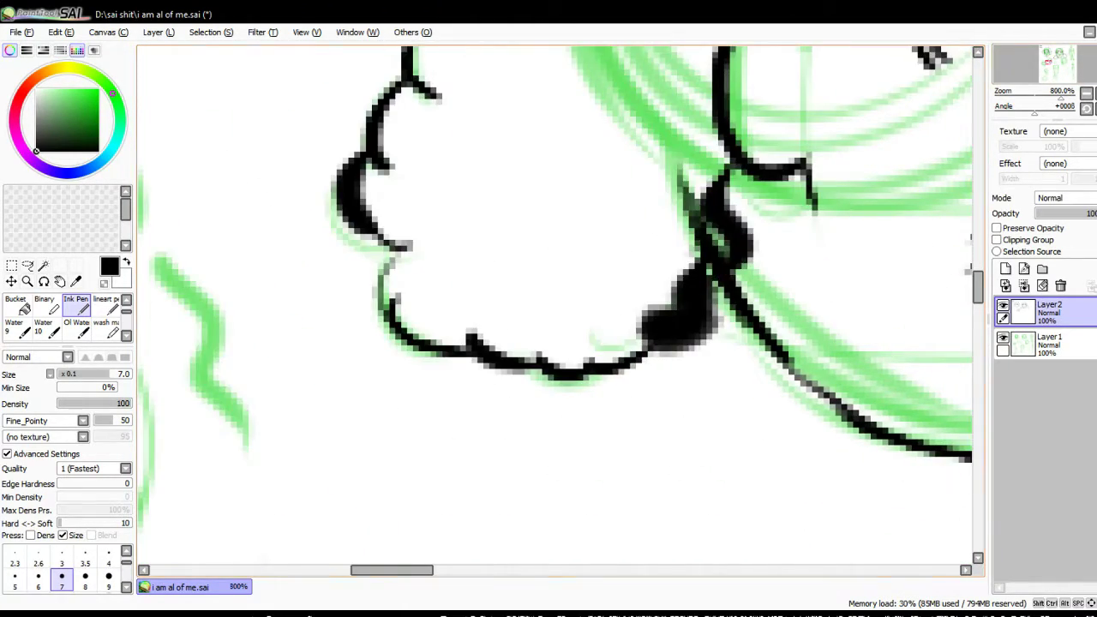
scroll(548, 309, "down", 3)
Step: Ink the scalloped outline of the third character's upper hair puff
left_click_drag(536, 270, 411, 445)
scroll(548, 308, "up", 3)
left_click_drag(655, 86, 734, 269)
left_click_drag(626, 413, 516, 485)
left_click_drag(483, 420, 243, 504)
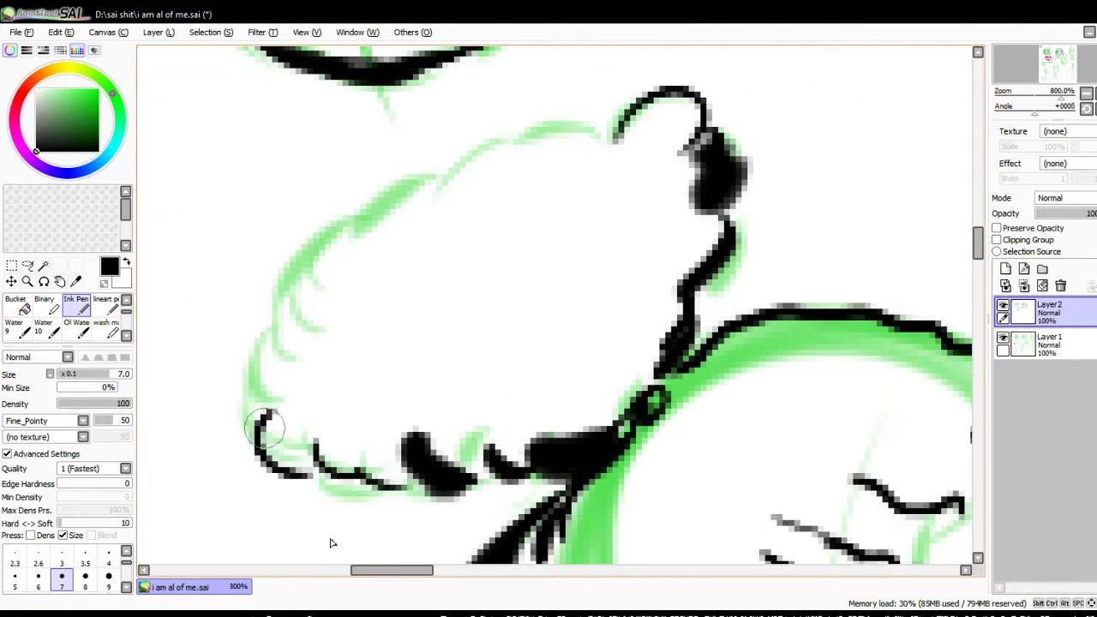
left_click_drag(544, 127, 261, 321)
Step: Ink the fourth character's lips and the curved line of the nose from the bridge to the tip
scroll(548, 308, "down", 3)
scroll(548, 308, "left", 3)
scroll(549, 308, "down", 3)
scroll(548, 308, "left", 3)
mouse_move(738, 298)
left_mouse_down()
mouse_move(680, 286)
mouse_move(610, 366)
left_mouse_up()
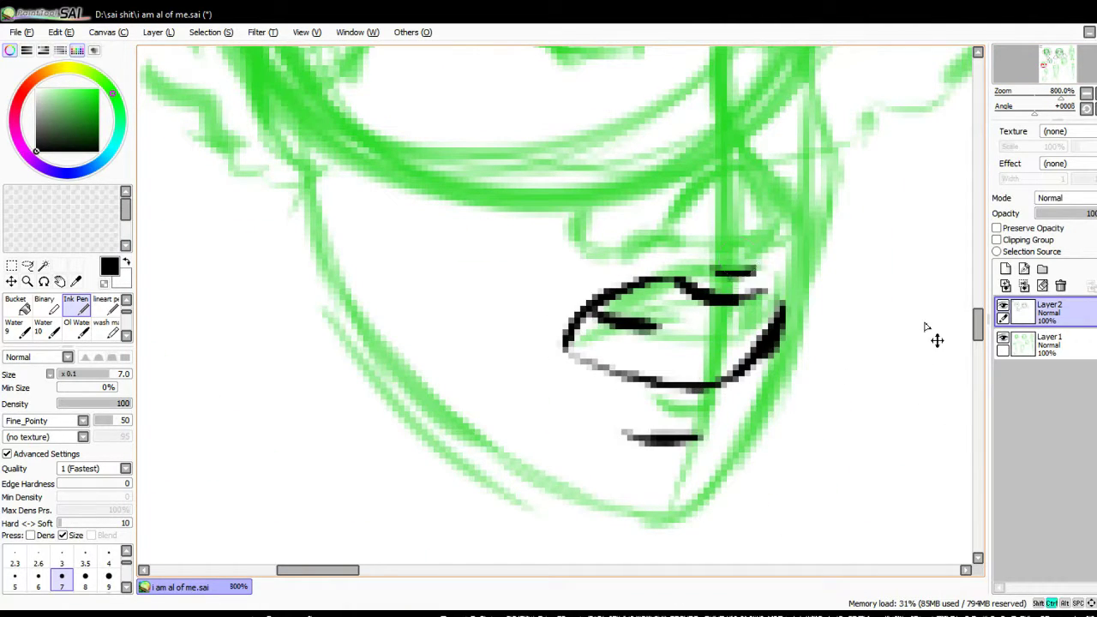
scroll(548, 308, "up", 3)
scroll(548, 308, "right", 2)
left_click_drag(611, 238, 647, 454)
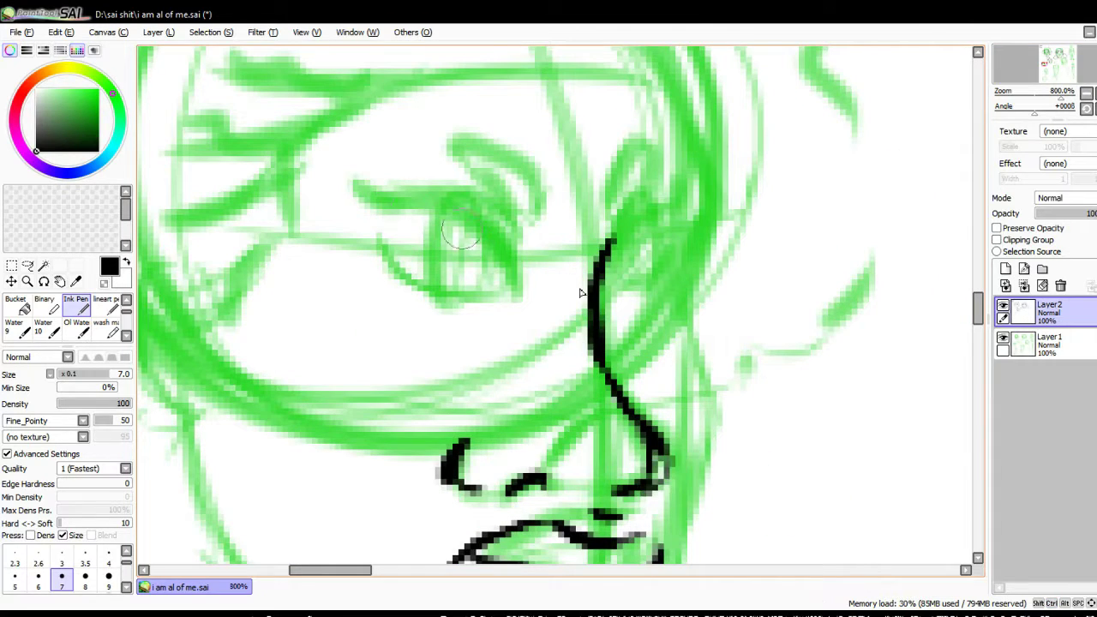
Step: Reduce the pen size to 5 and ink the fourth character's pupil and thick upper and lower eyelids
key("bracketleft")
key("bracketleft")
left_click_drag(452, 231, 454, 272)
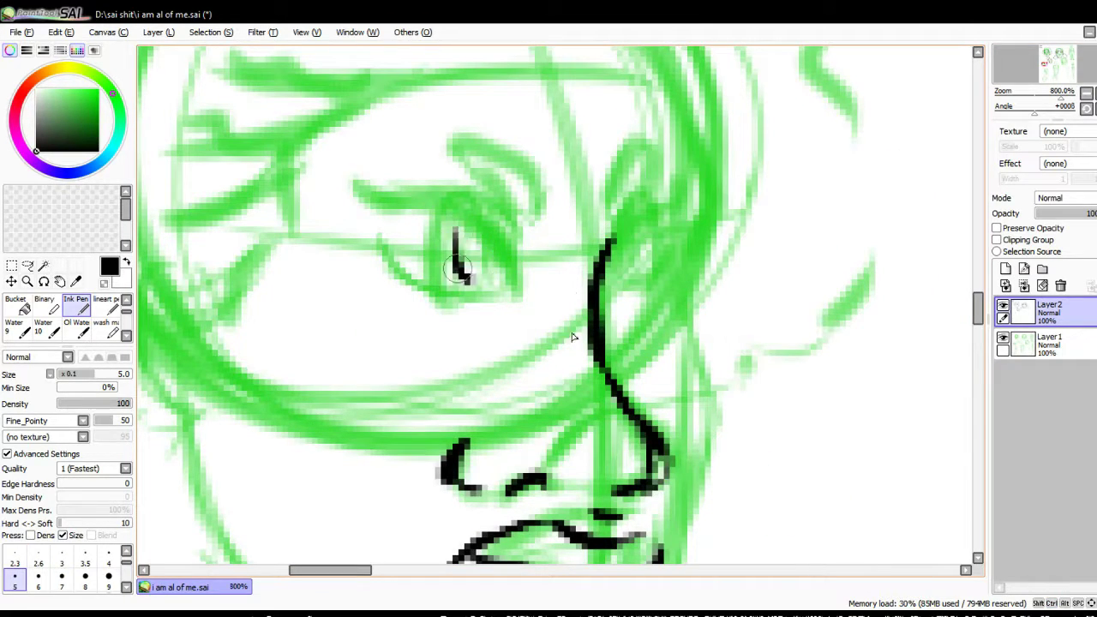
left_click_drag(695, 180, 651, 214)
left_click_drag(346, 172, 518, 257)
left_click_drag(377, 247, 519, 298)
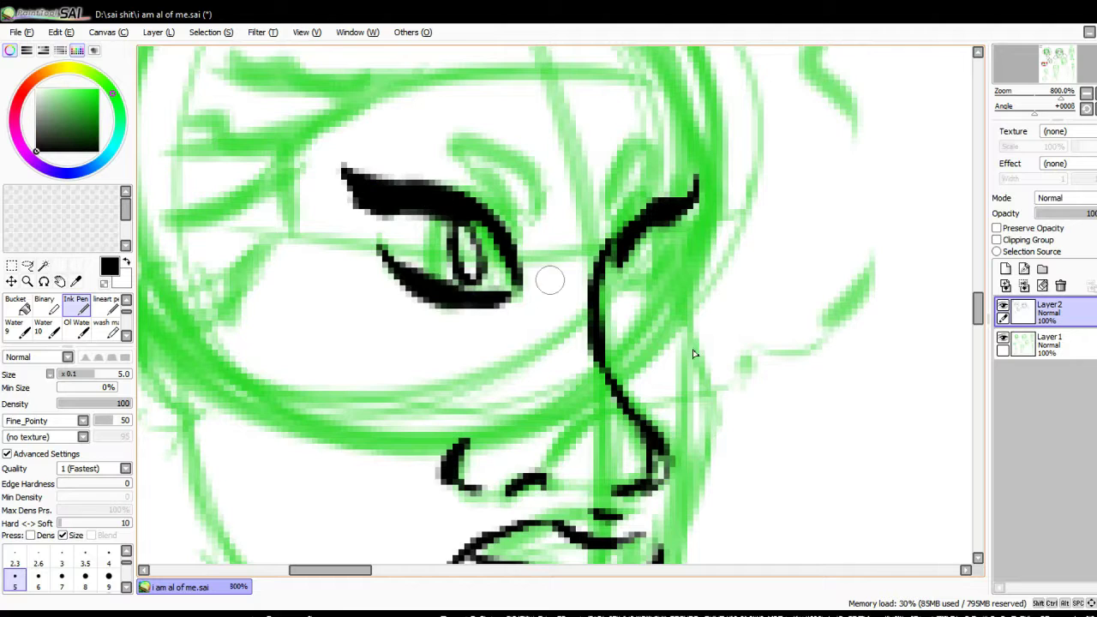
Step: Finish the fourth character's far eye and ink the rounded brow shapes above both eyes
left_click_drag(672, 273, 617, 296)
left_click_drag(673, 150, 604, 223)
left_click_drag(441, 120, 514, 218)
scroll(734, 373, "down", 2)
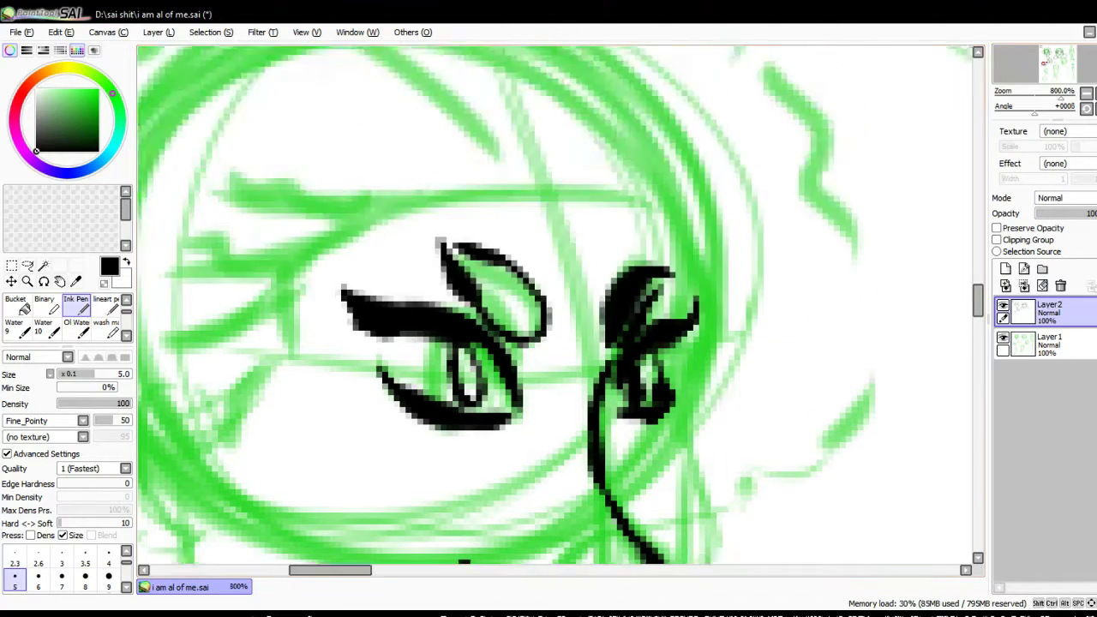
Step: Add the earrings to the edge and lobe of the third character's ear
scroll(388, 427, "up", 2)
left_click_drag(252, 250, 205, 276)
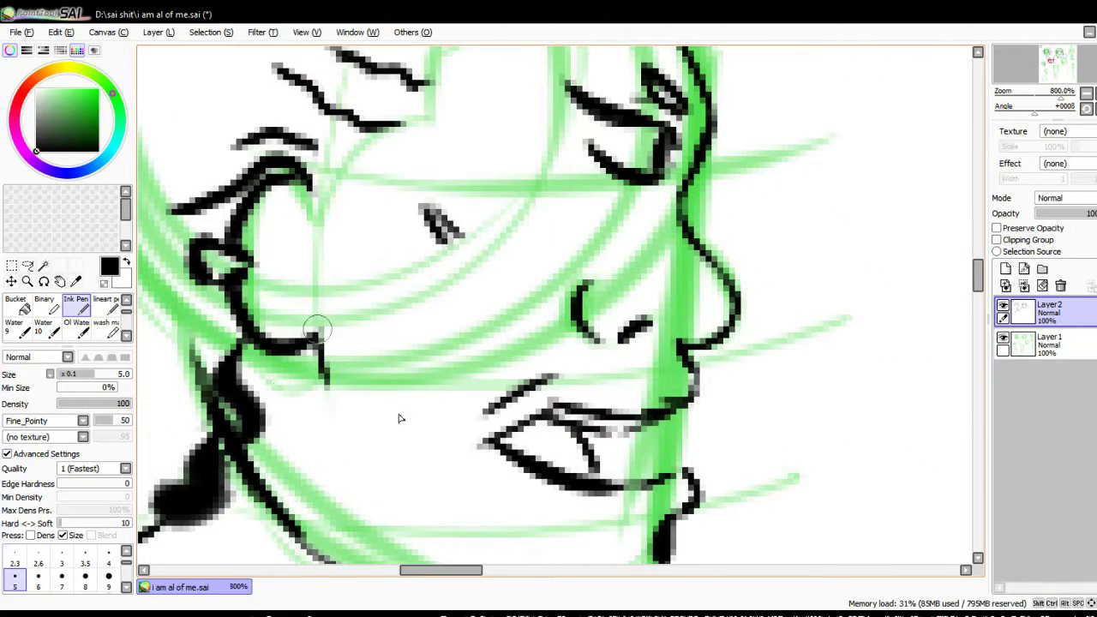
mouse_move(617, 380)
left_mouse_down()
mouse_move(600, 368)
mouse_move(574, 277)
left_mouse_up()
Step: Ink the fourth character's face contour along the jaw and down the far cheek to the chin
mouse_move(184, 171)
left_mouse_down()
mouse_move(391, 459)
mouse_move(583, 506)
left_mouse_up()
scroll(454, 343, "down", 2)
scroll(454, 343, "up", 2)
left_click_drag(462, 377, 447, 561)
scroll(454, 385, "down", 2)
scroll(475, 212, "up", 2)
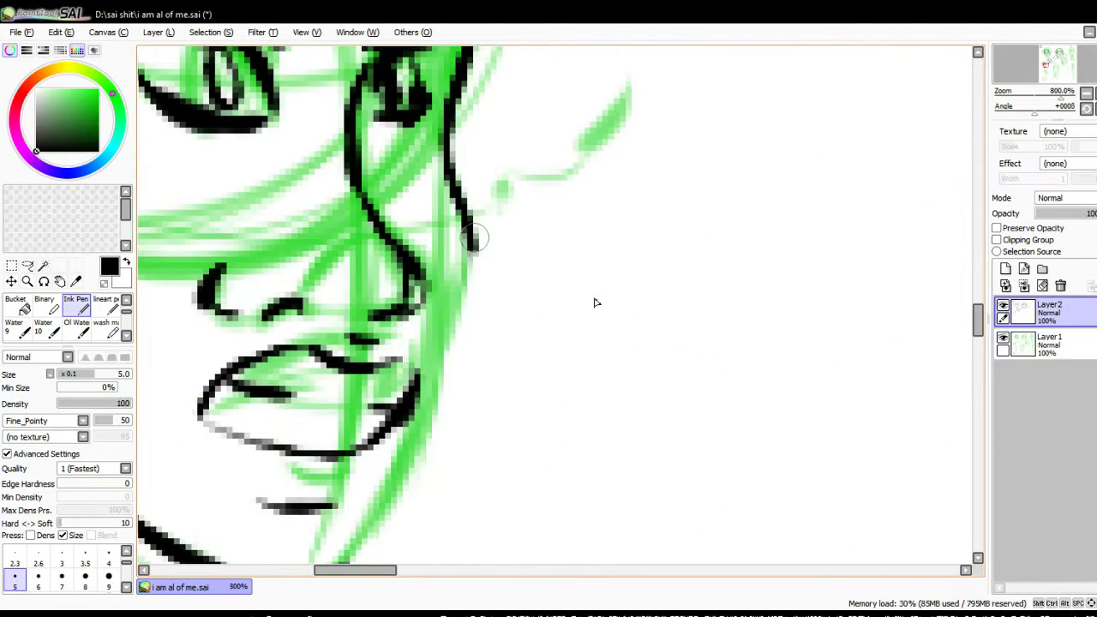
left_click_drag(474, 214, 369, 557)
Step: Ink the fanned loops of the hair tie at the top of the fourth character's head
scroll(519, 333, "up", 3)
mouse_move(514, 145)
left_mouse_down()
mouse_move(571, 74)
mouse_move(548, 205)
left_mouse_up()
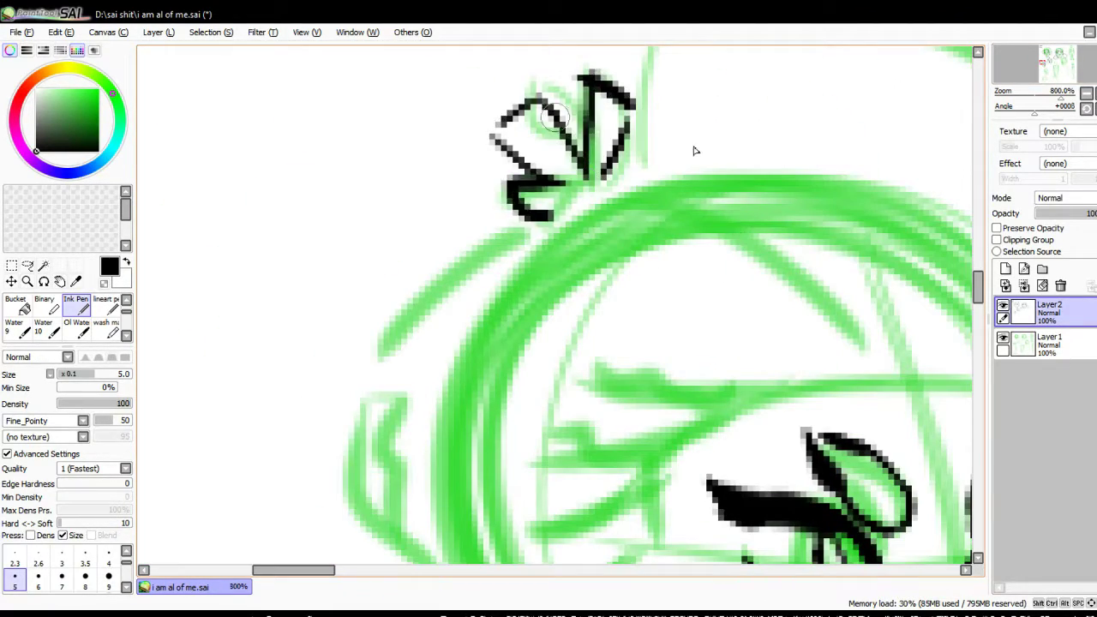
scroll(686, 257, "up", 2)
Step: Ink the wavy hairline strands beside the fourth character's forehead and temple
scroll(801, 407, "down", 3)
left_click_drag(317, 176, 548, 197)
left_click_drag(283, 244, 480, 231)
left_click_drag(283, 343, 407, 295)
left_click_drag(398, 338, 325, 449)
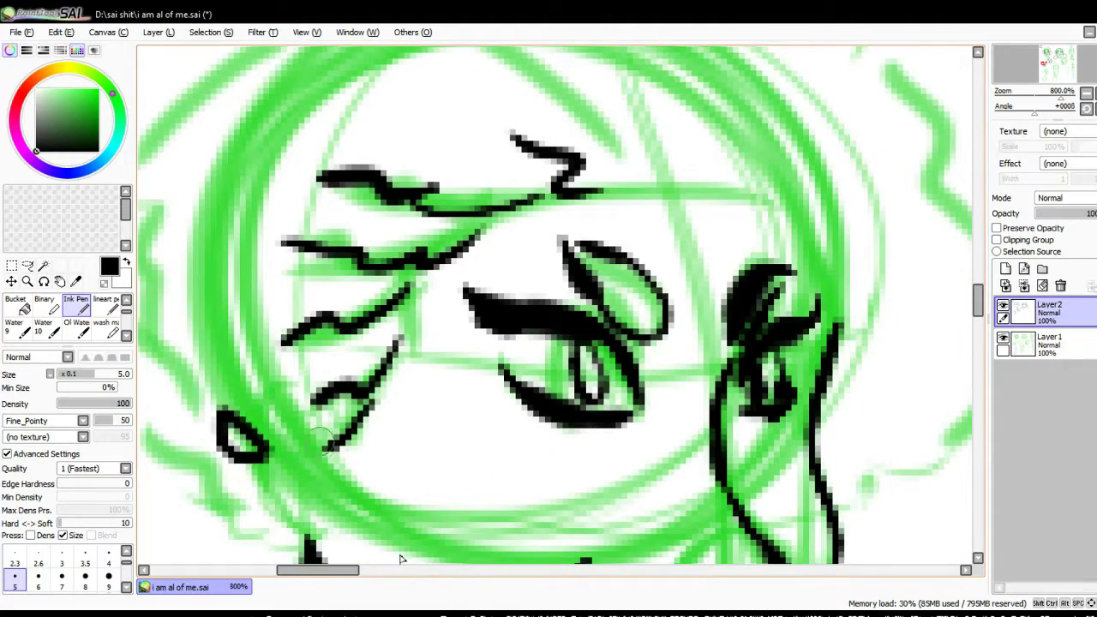
Step: Ink the fourth character's ear and the thin strands hanging in front of it
left_click_drag(248, 428, 334, 386)
left_click_drag(336, 452, 403, 552)
scroll(669, 550, "down", 2)
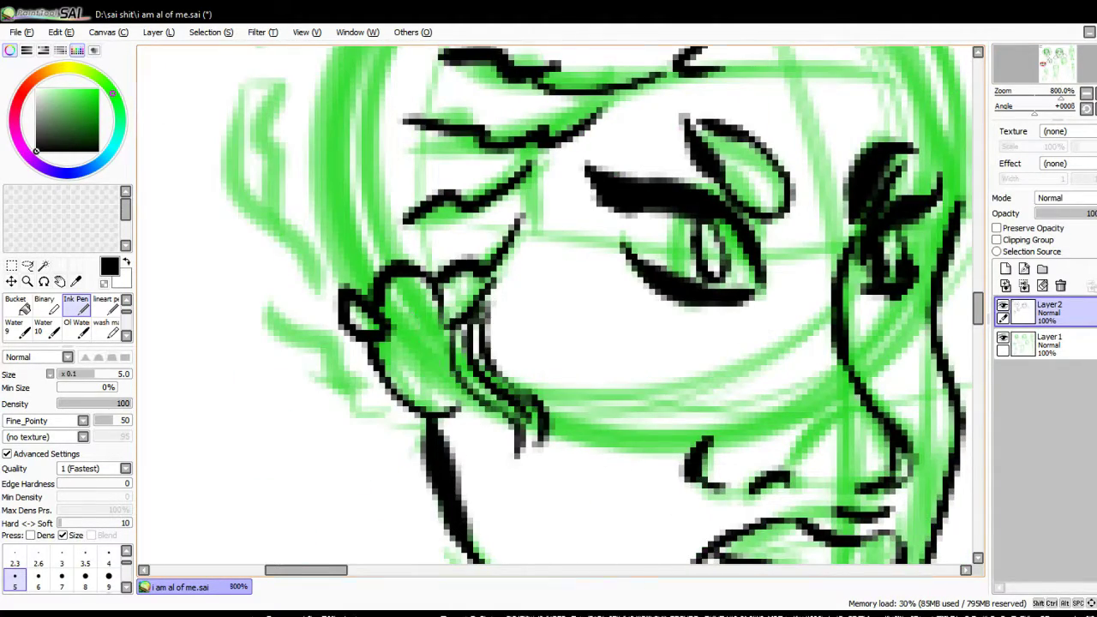
left_click_drag(908, 319, 788, 431)
Step: Ink the outer hair contour behind the fourth character's head and the large puff falling over the far side
left_click_drag(514, 257, 899, 394)
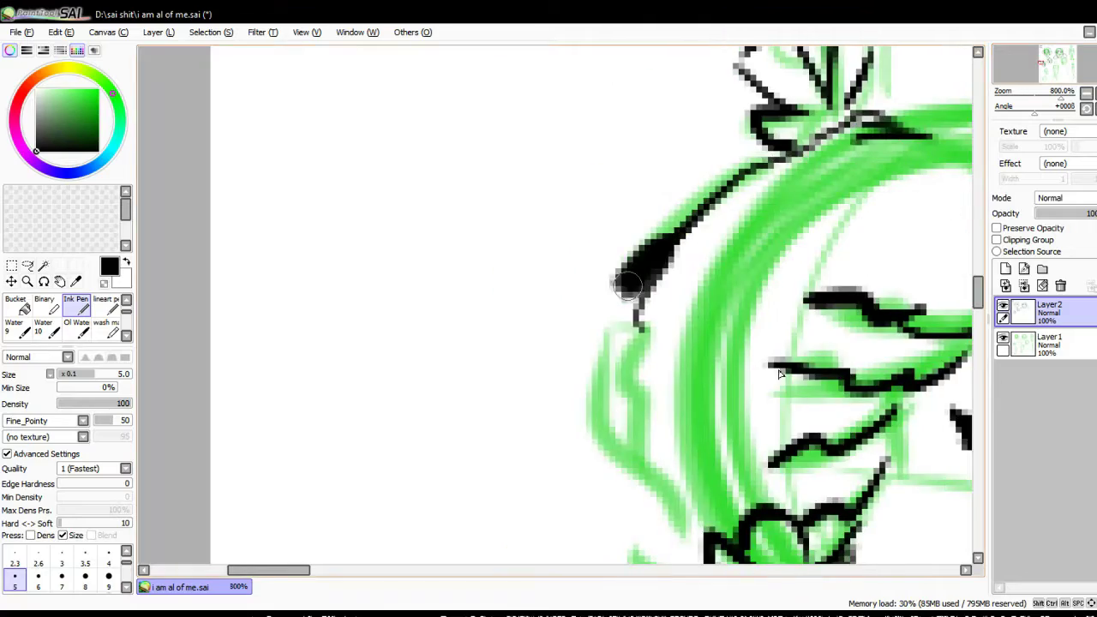
left_click_drag(599, 342, 728, 214)
left_click_drag(514, 162, 638, 278)
scroll(639, 279, "down", 3)
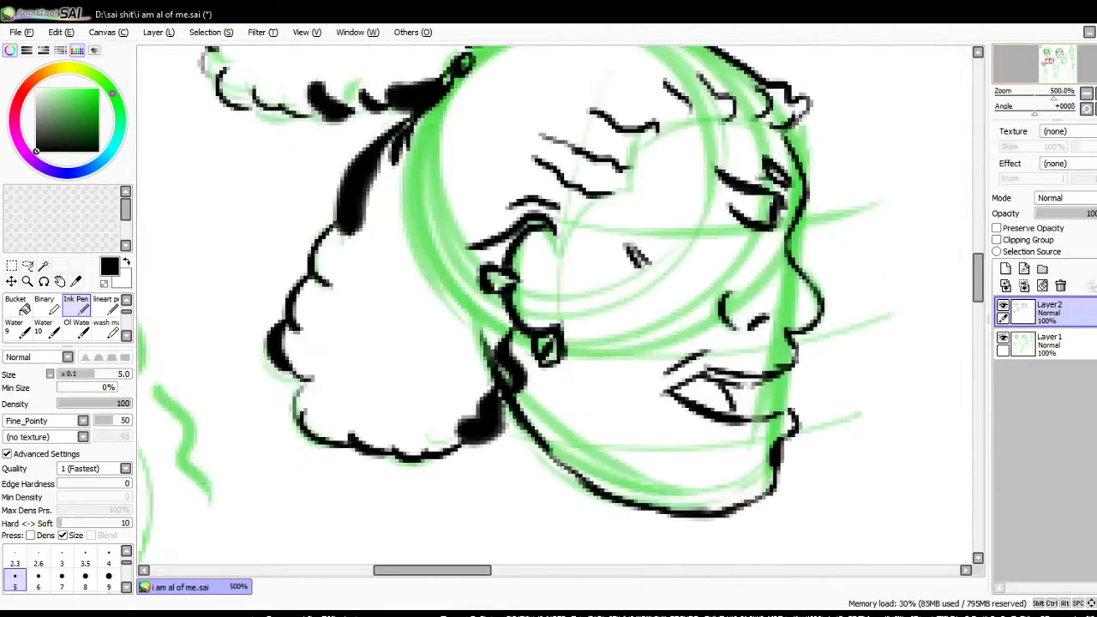
left_click_drag(514, 257, 600, 343)
mouse_move(460, 262)
left_mouse_down()
mouse_move(559, 134)
mouse_move(822, 386)
mouse_move(840, 531)
left_mouse_up()
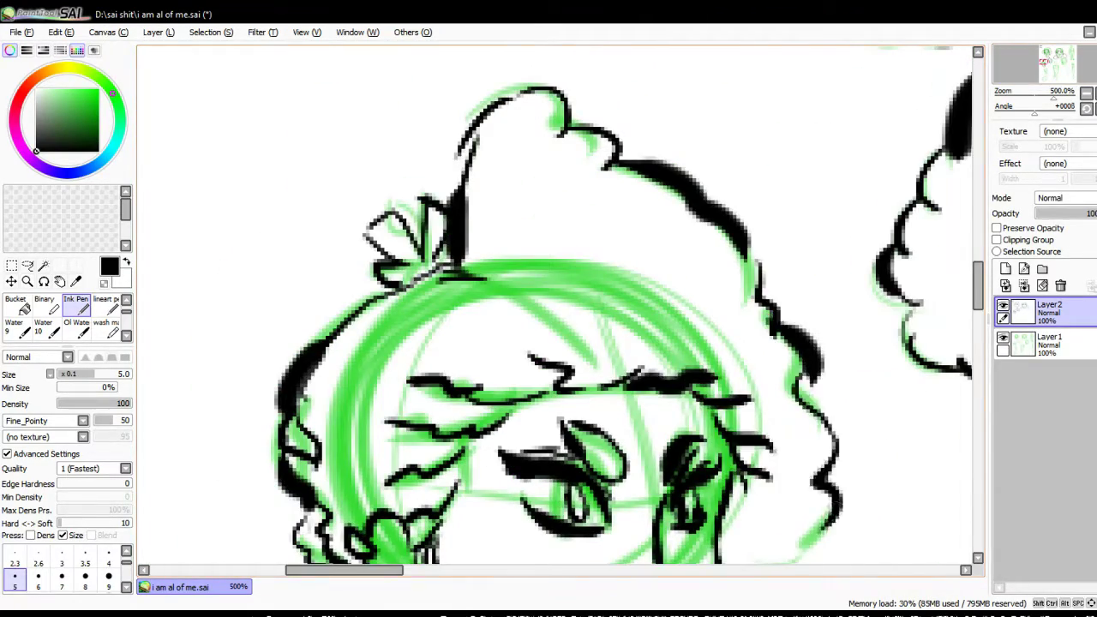
Step: Ink the fifth character's eye with its winged upper lid, iris, lower lid and brow
mouse_move(600, 471)
left_mouse_down()
mouse_move(583, 205)
mouse_move(591, 214)
left_mouse_up()
scroll(557, 309, "up", 2)
left_click_drag(514, 257, 642, 291)
left_click_drag(562, 358, 672, 310)
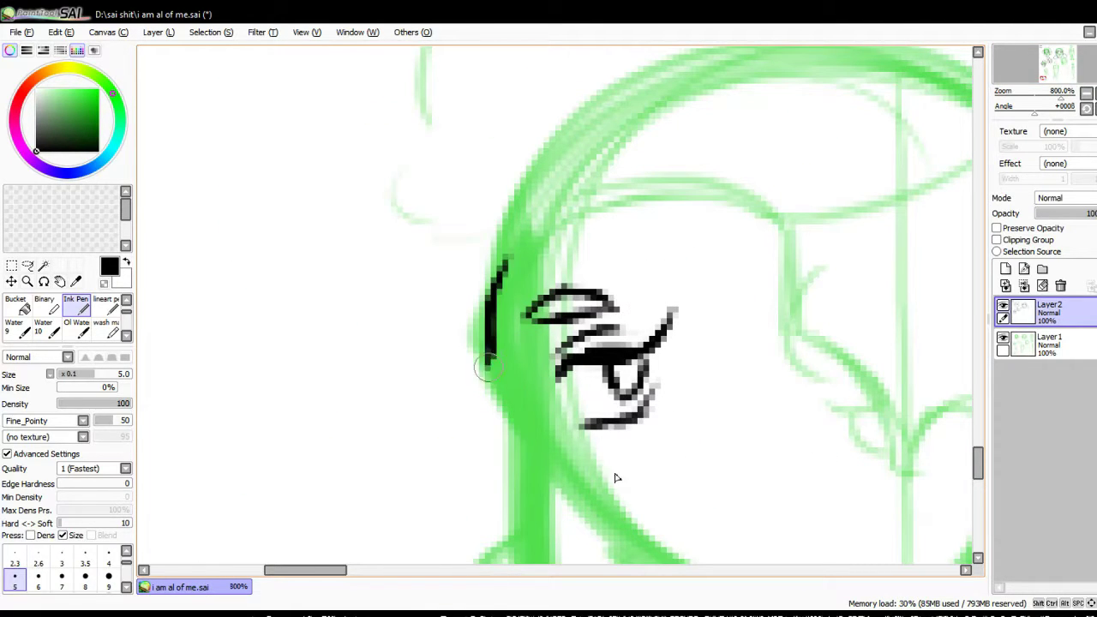
Step: Ink the fifth character's side profile from the forehead past the nose and mouth, and add the jawline
left_click_drag(484, 367, 542, 479)
mouse_move(548, 479)
left_mouse_down()
mouse_move(420, 454)
mouse_move(428, 214)
left_mouse_up()
left_click_drag(422, 254, 419, 386)
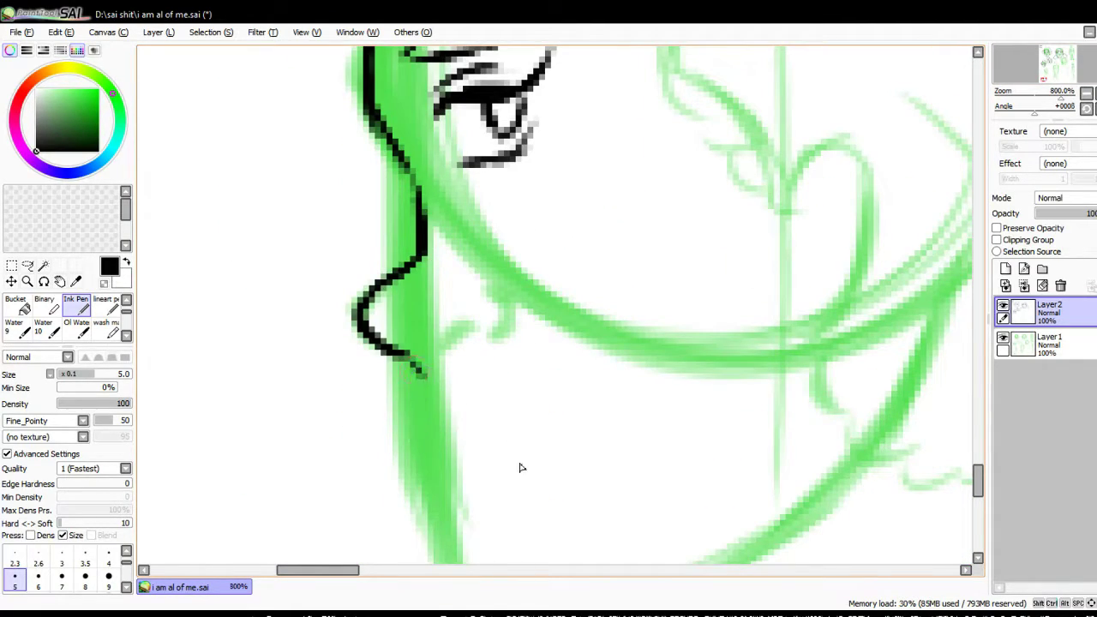
mouse_move(539, 449)
left_mouse_down()
mouse_move(470, 379)
mouse_move(472, 320)
left_mouse_up()
left_click_drag(490, 367, 137, 506)
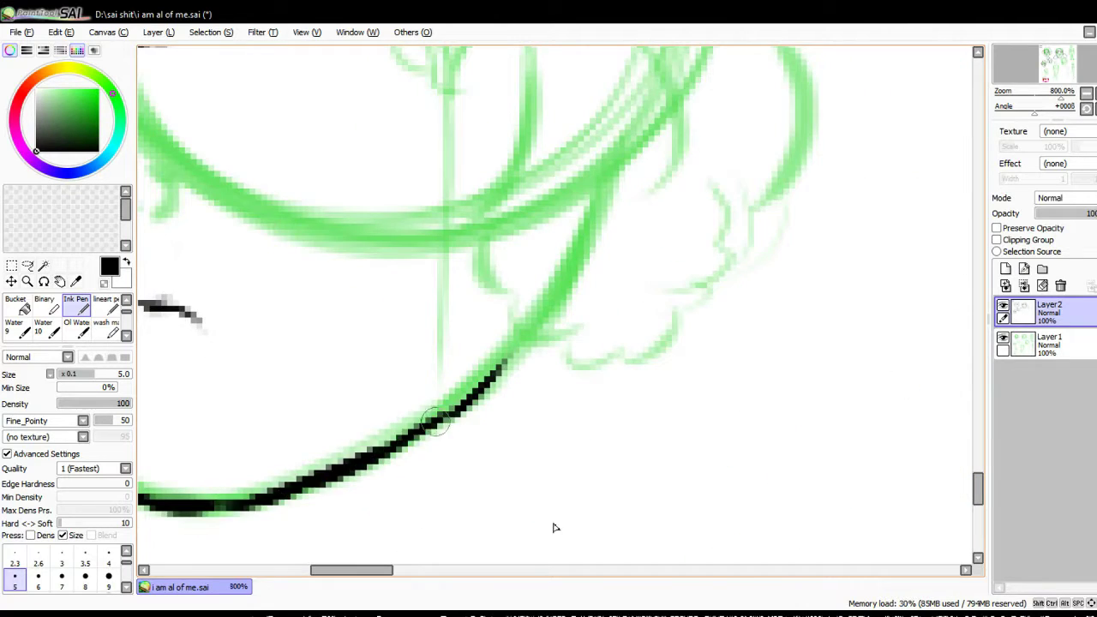
key("ctrl+z")
Step: Ink the fifth character's ear outline with its round earrings
left_click_drag(238, 268, 195, 233)
scroll(591, 363, "down", 3)
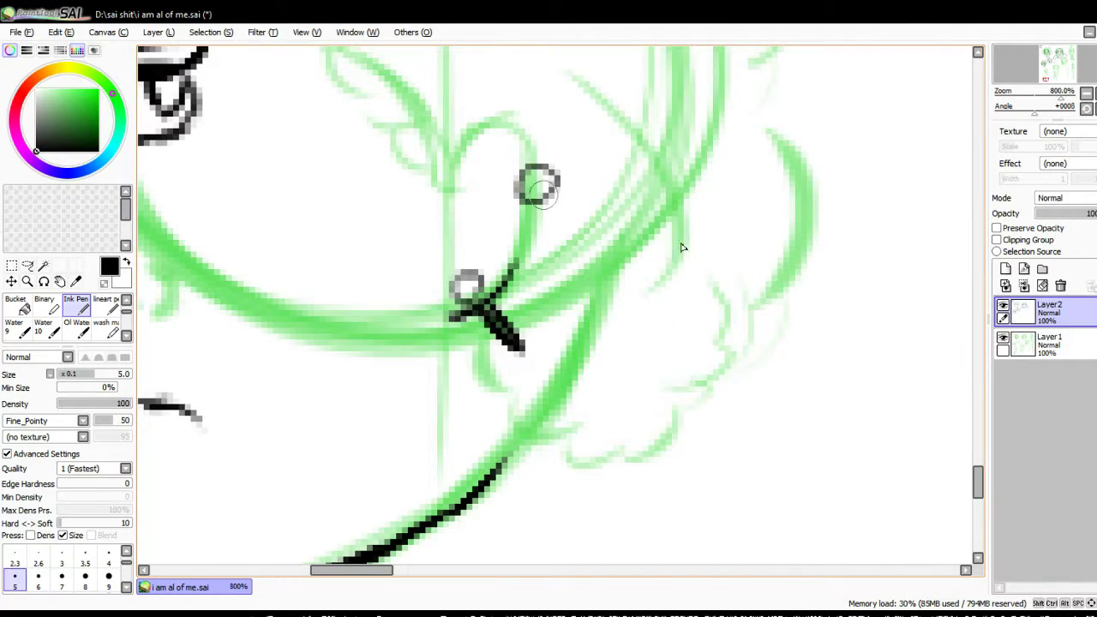
mouse_move(529, 226)
left_mouse_down()
mouse_move(563, 429)
mouse_move(734, 291)
mouse_move(763, 471)
left_mouse_up()
Step: Ink the fifth character's wavy strand in front of the ear and the hairline sweeping back over the head
scroll(734, 342, "up", 9)
scroll(734, 343, "down", 4)
mouse_move(343, 150)
left_mouse_down()
mouse_move(403, 283)
mouse_move(454, 540)
left_mouse_up()
scroll(557, 343, "up", 5)
scroll(557, 343, "left", 4)
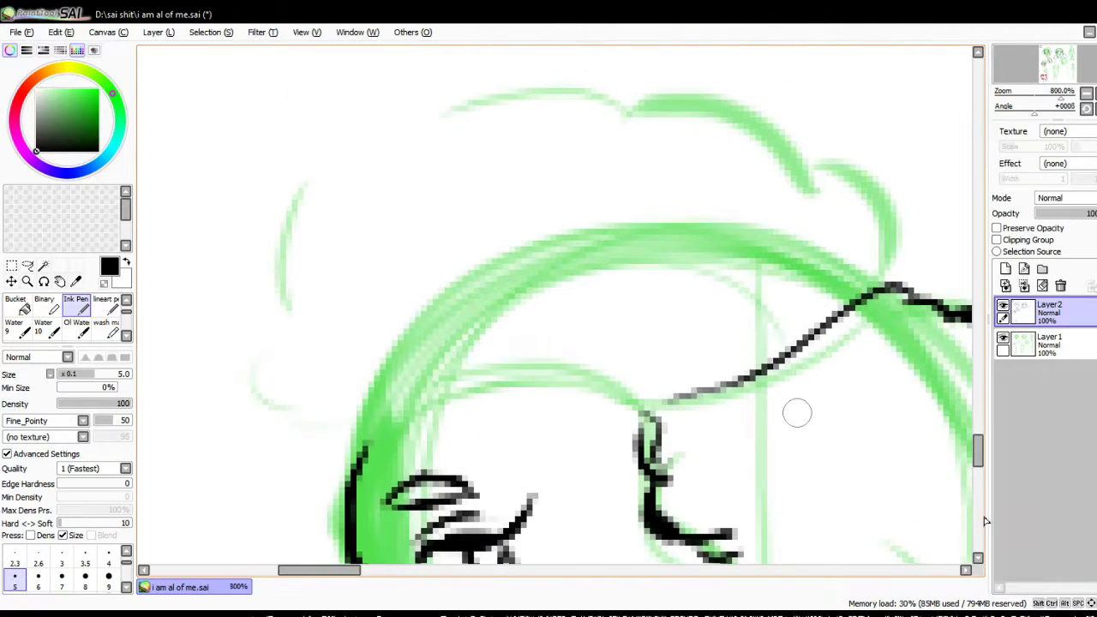
Step: Ink the fifth character's wavy forehead hairline and the scalloped outer edge of the hair, and finish the sideburn strand
left_click_drag(506, 355, 595, 377)
mouse_move(886, 274)
left_mouse_down()
mouse_move(844, 175)
mouse_move(294, 330)
mouse_move(292, 446)
left_mouse_up()
scroll(310, 343, "down", 5)
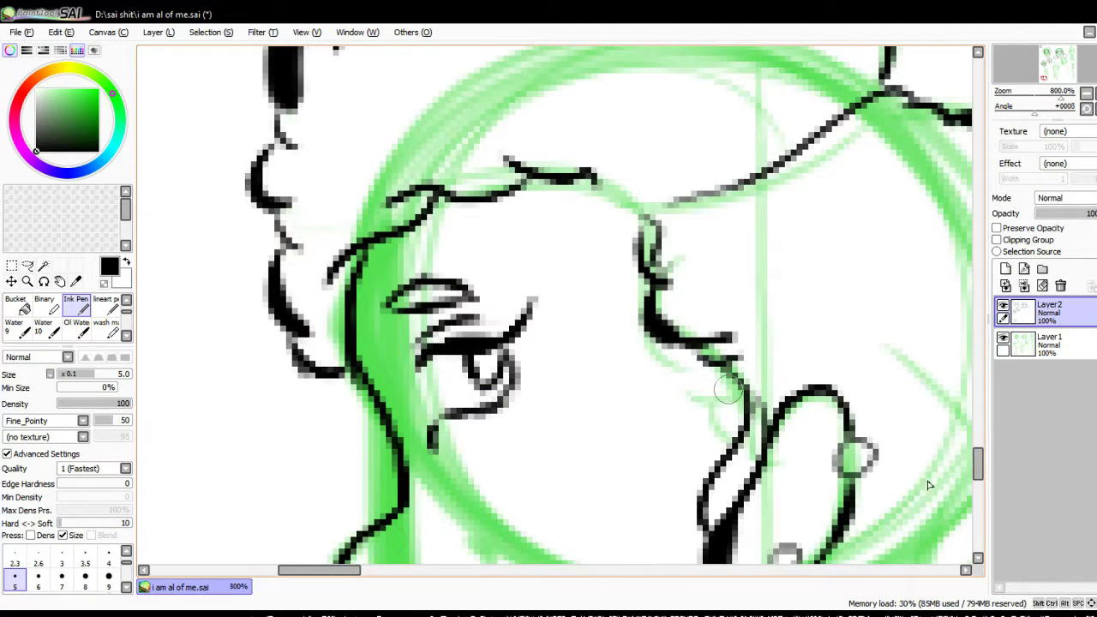
left_click_drag(630, 410, 651, 437)
Step: Ink the sixth character's right-hand eye with a thick upper lid and a curled lower lid line
scroll(503, 395, "down", 8)
scroll(835, 377, "up", 10)
scroll(942, 320, "right", 5)
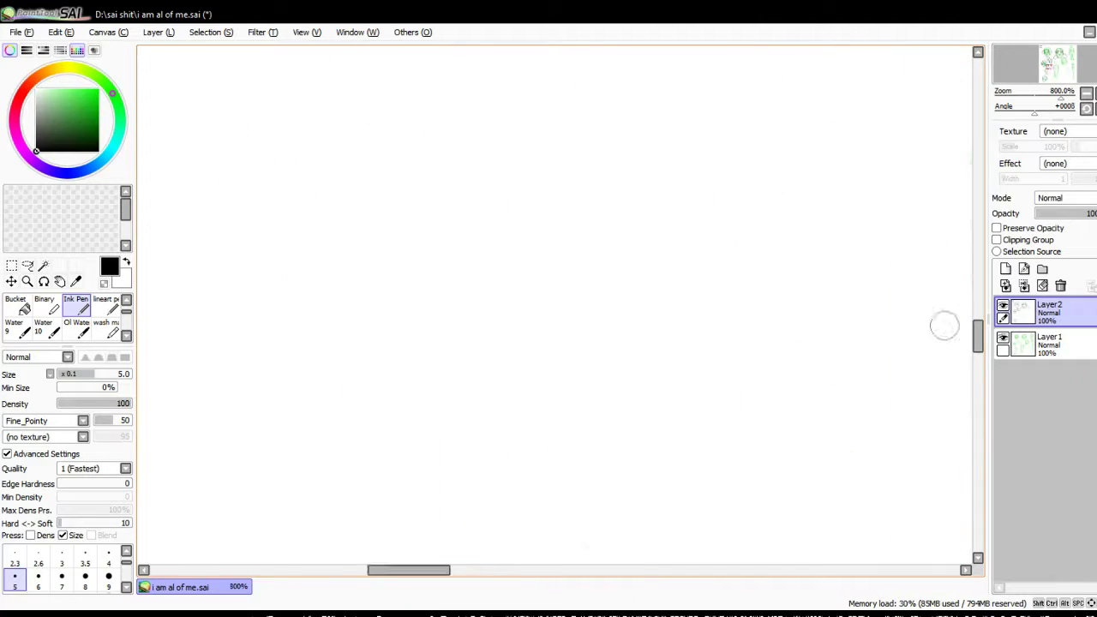
mouse_move(604, 207)
left_mouse_down()
mouse_move(638, 197)
mouse_move(743, 242)
left_mouse_up()
mouse_move(621, 243)
left_mouse_down()
mouse_move(702, 309)
mouse_move(711, 281)
left_mouse_up()
left_click_drag(735, 262, 775, 272)
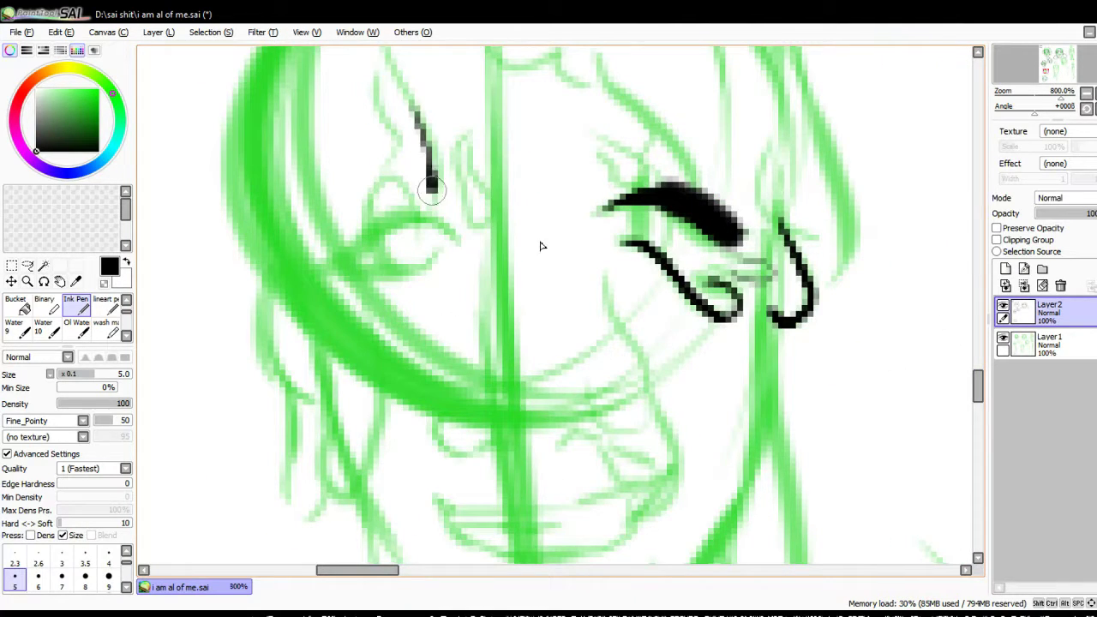
Step: Ink the sixth character's other eye with the strands above it, and the curling line down the cheek
left_click_drag(430, 189, 450, 233)
left_click_drag(386, 146, 324, 271)
left_click_drag(598, 283, 681, 480)
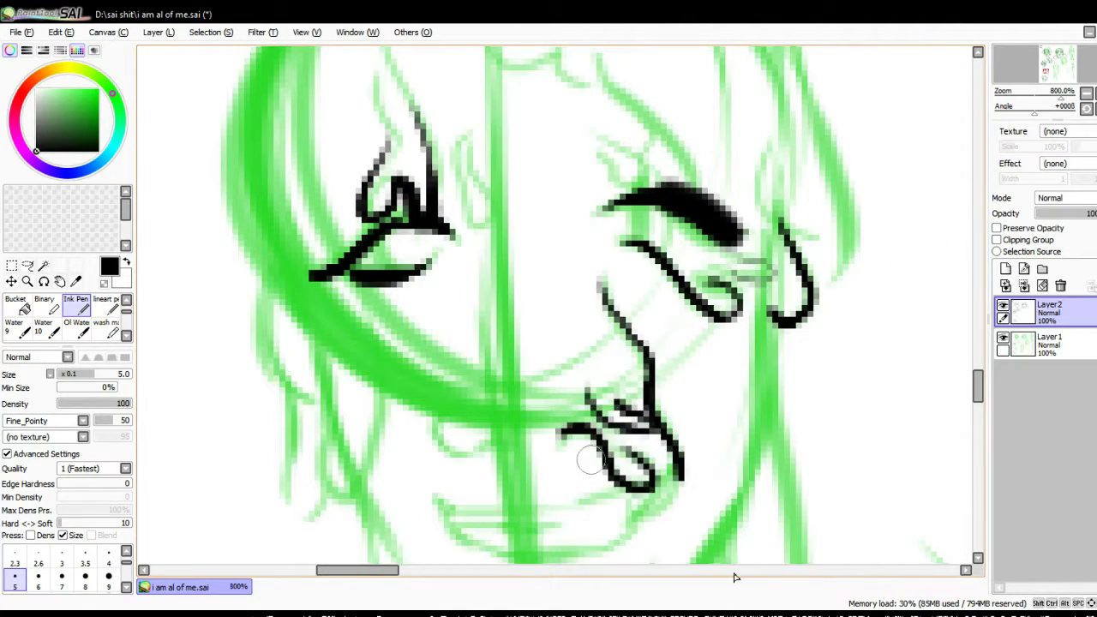
Step: Ink the sixth character's scalloped forehead hairline and the drip-shaped strands beside the right-hand eye
scroll(589, 460, "up", 3)
left_click_drag(481, 105, 596, 197)
left_click_drag(591, 179, 725, 336)
left_click_drag(784, 210, 759, 343)
left_click_drag(803, 214, 856, 413)
scroll(771, 257, "up", 2)
left_click_drag(781, 368, 838, 457)
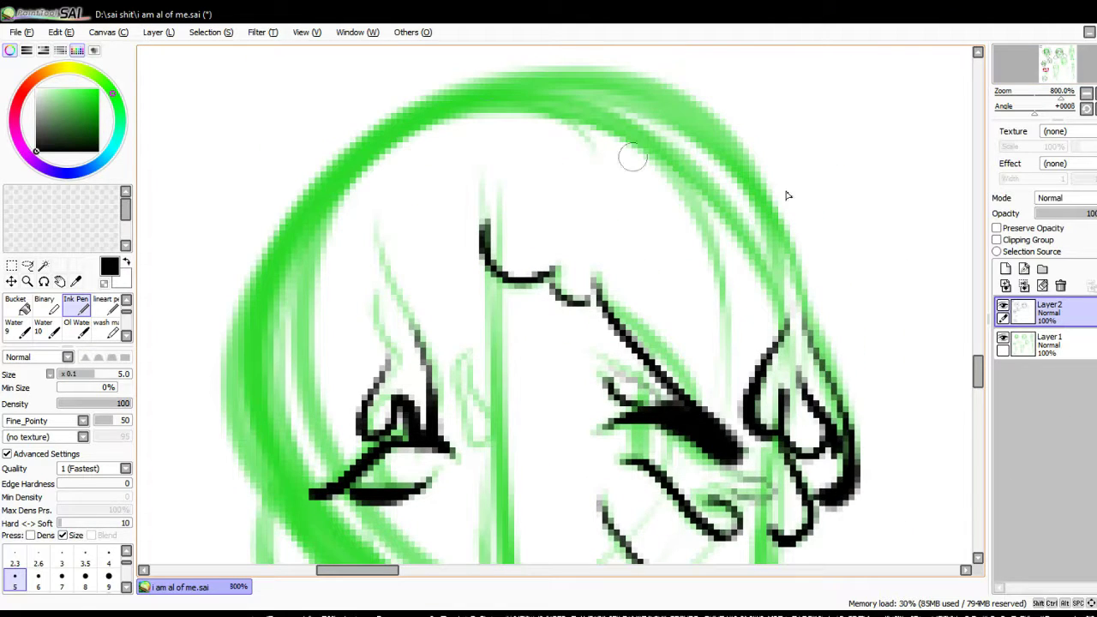
Step: Ink the long drip-shaped hair strands hanging from the top of the sixth character's head over the forehead
left_click_drag(445, 88, 653, 221)
mouse_move(441, 154)
left_mouse_down()
mouse_move(429, 208)
mouse_move(552, 428)
left_mouse_up()
left_click_drag(496, 364, 475, 441)
left_click_drag(462, 368, 442, 394)
Step: Ink the outer contour of the sixth character's flowing hair from the crown down the right-hand side
scroll(557, 309, "down", 2)
left_click_drag(208, 167, 509, 198)
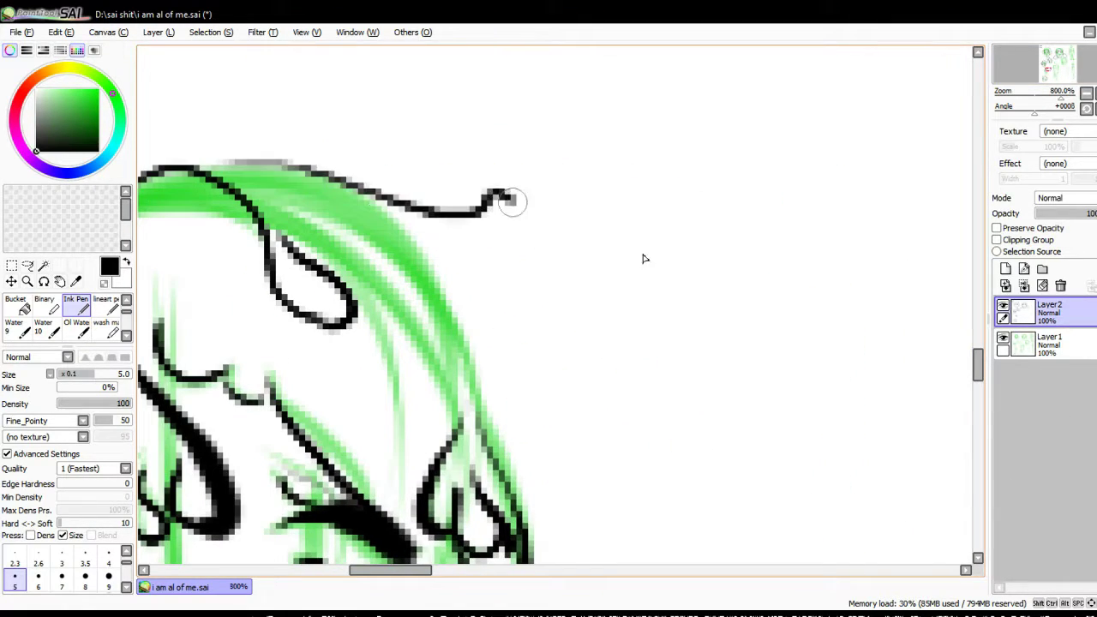
scroll(514, 137, "down", 2)
left_click_drag(514, 119, 540, 527)
scroll(599, 343, "down", 2)
left_click_drag(478, 219, 591, 467)
scroll(859, 359, "left", 5)
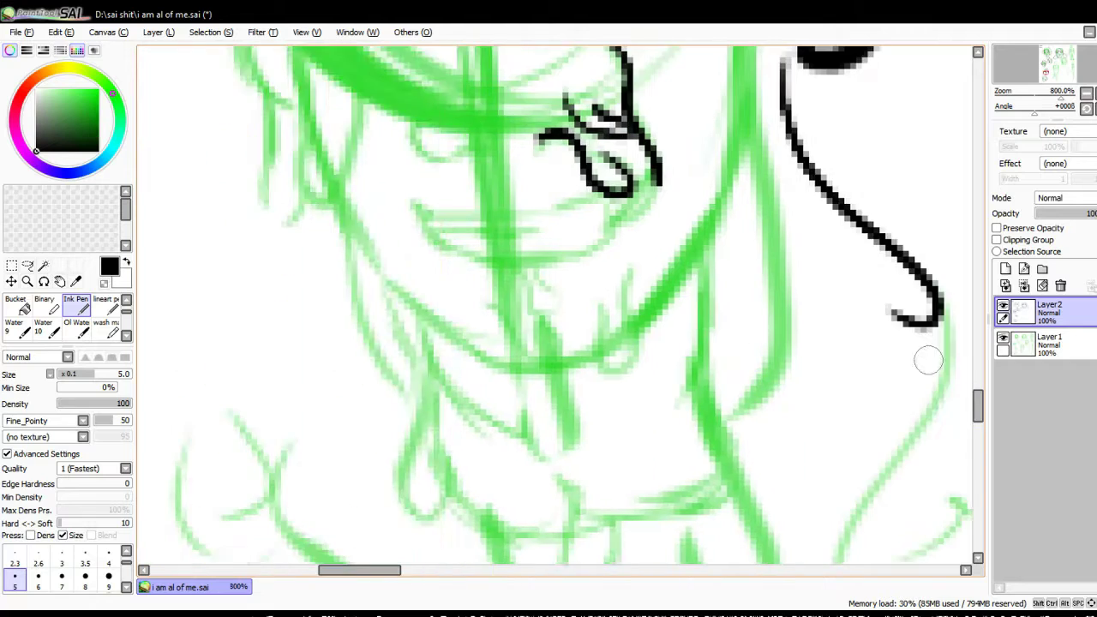
Step: Ink the drip-shaped strands hanging beside the sixth character's left-hand cheek and the jaw contour below them
scroll(900, 368, "up", 2)
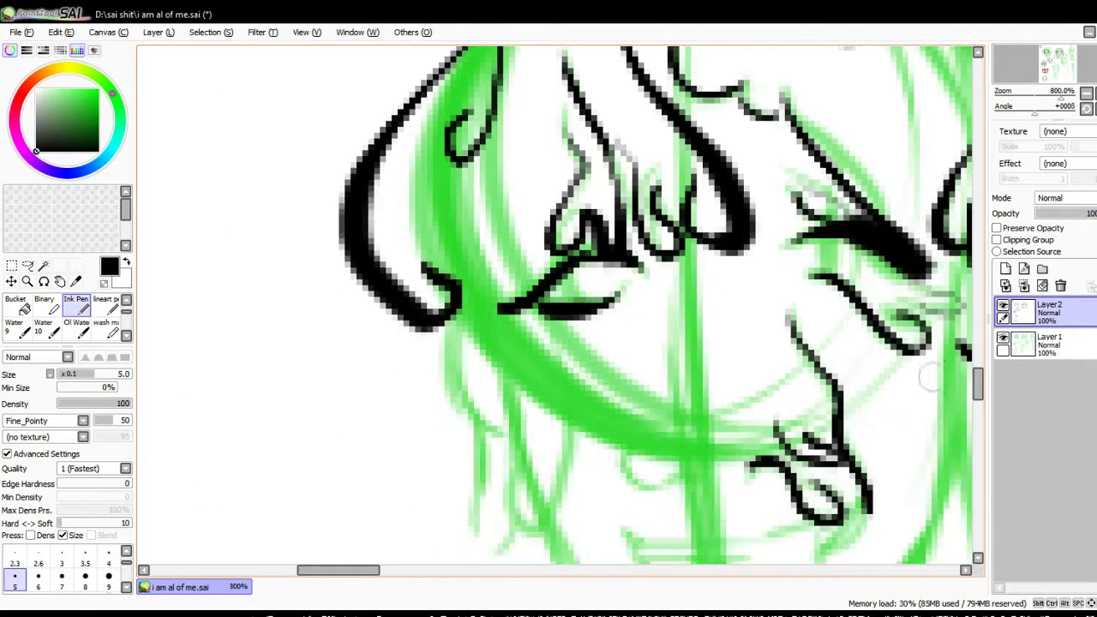
left_click_drag(428, 296, 377, 501)
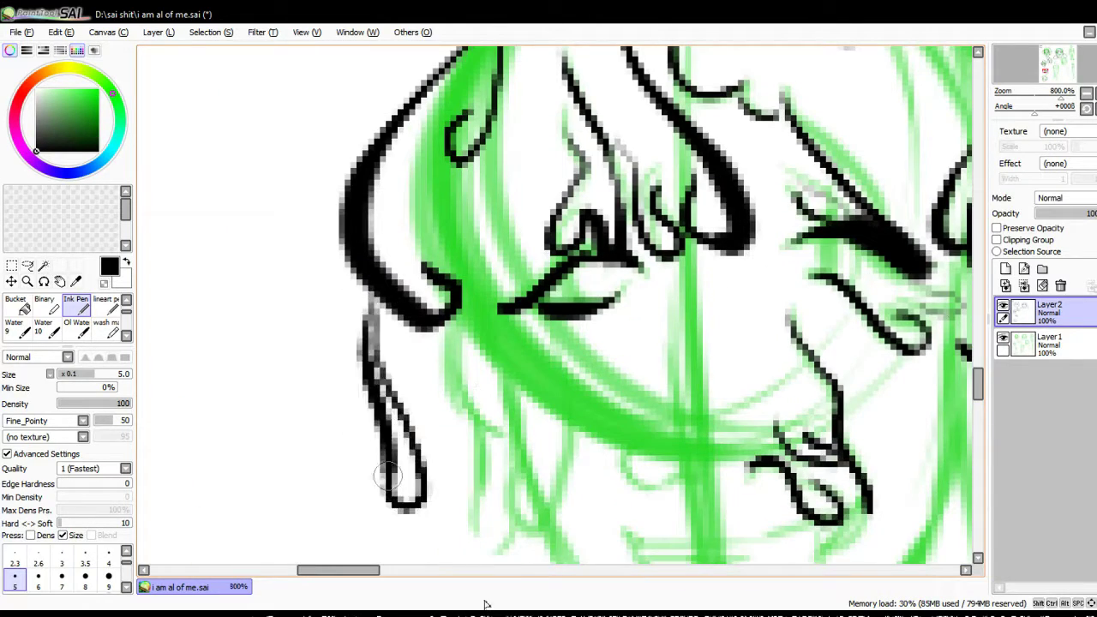
scroll(557, 308, "down", 3)
scroll(556, 309, "right", 4)
left_click_drag(210, 218, 262, 352)
left_click_drag(172, 257, 210, 382)
left_click_drag(252, 355, 330, 553)
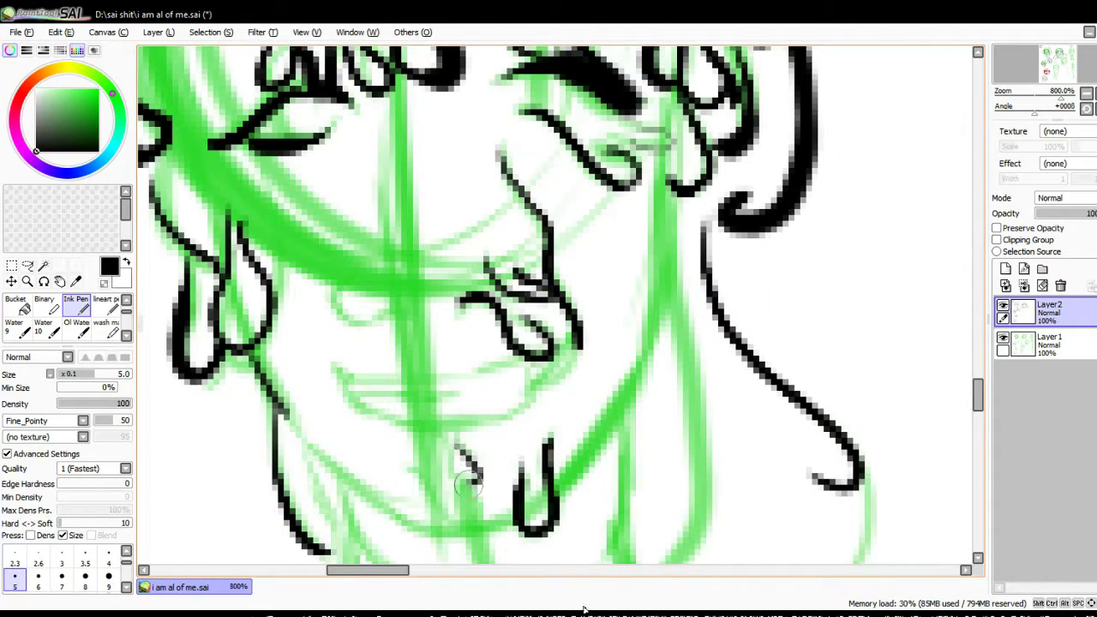
Step: Ink the sixth character's mouth and the hanging strands beside the right-hand side of the jaw and neck
left_click_drag(492, 367, 574, 351)
mouse_move(711, 201)
left_mouse_down()
mouse_move(664, 390)
mouse_move(690, 497)
left_mouse_up()
scroll(557, 308, "down", 5)
scroll(557, 308, "up", 3)
left_click_drag(651, 244, 621, 496)
left_click_drag(626, 411, 745, 514)
scroll(557, 308, "left", 3)
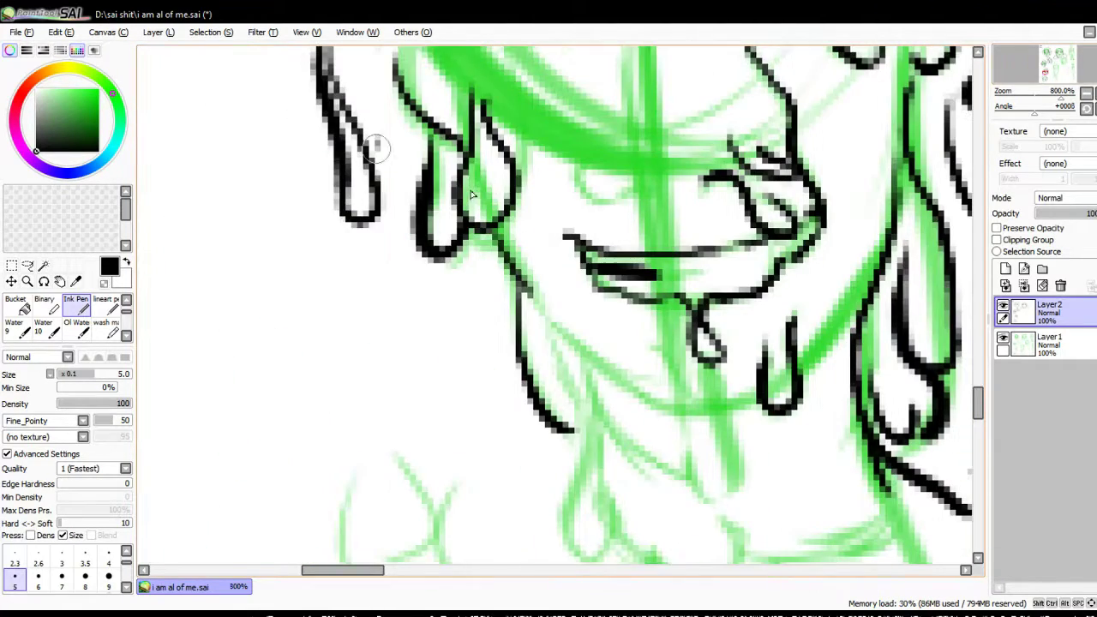
Step: Ink the long hanging strands below the left-hand side of the sixth character's face
left_click_drag(428, 137, 369, 385)
left_click_drag(360, 236, 326, 523)
left_click_drag(403, 406, 351, 488)
scroll(532, 245, "up", 4)
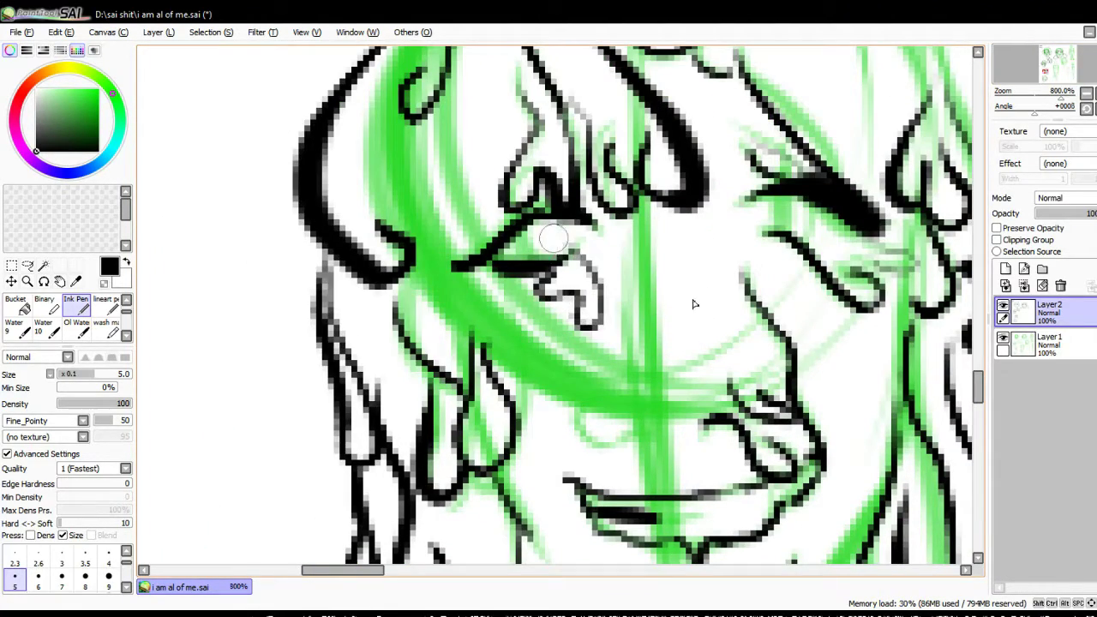
Step: Ink the drip-shaped strands hanging below the sixth character's jaw and across the neck
scroll(557, 308, "down", 5)
scroll(556, 309, "up", 2)
left_click_drag(599, 360, 728, 557)
left_click_drag(754, 377, 711, 506)
left_click_drag(848, 279, 810, 377)
Step: Ink additional drip-shaped strands down the right-hand side of the sixth character's hair
scroll(557, 309, "up", 5)
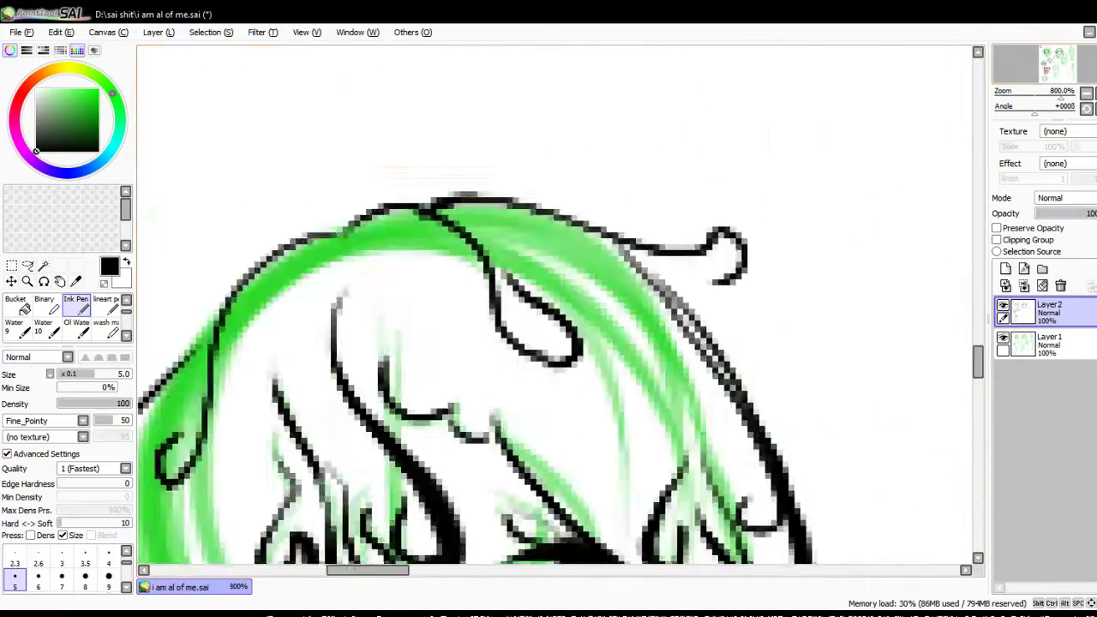
scroll(557, 308, "down", 5)
left_click_drag(856, 214, 891, 377)
scroll(557, 308, "down", 4)
left_click_drag(668, 236, 651, 419)
left_click_drag(856, 137, 771, 403)
left_click_drag(882, 257, 857, 441)
Step: Ink the dripping lower ends of the sixth character's hair around the neck base and left-hand shoulder
left_click_drag(382, 274, 446, 506)
left_click_drag(480, 304, 514, 462)
left_click_drag(488, 283, 527, 386)
left_click_drag(206, 205, 283, 497)
left_click_drag(257, 309, 359, 519)
scroll(557, 309, "down", 2)
scroll(557, 309, "left", 2)
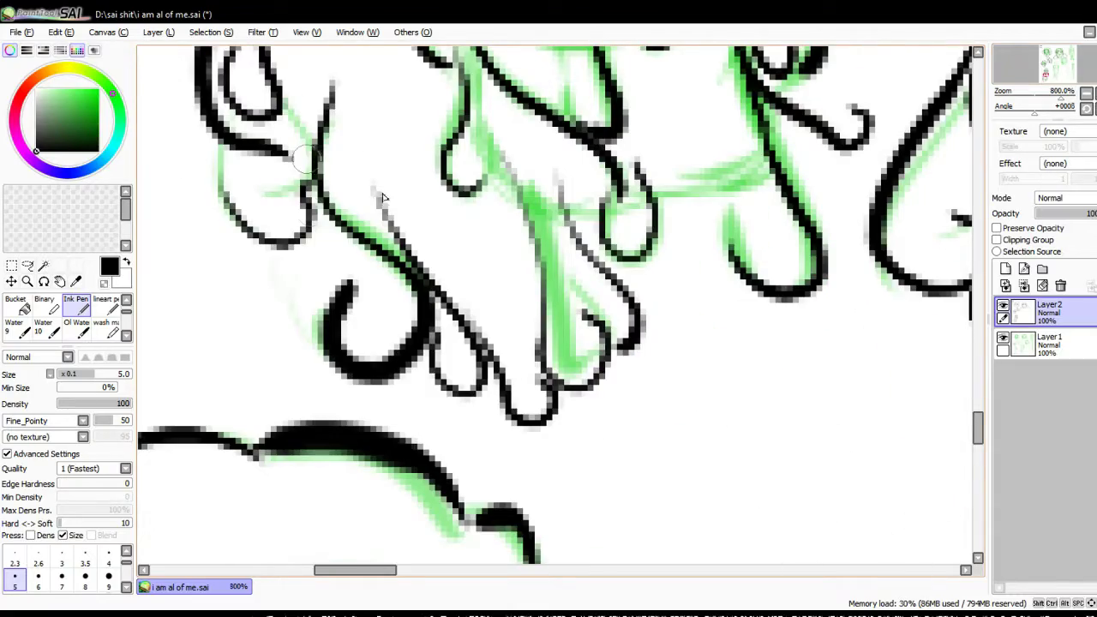
Step: Add a new layer between the line art and the green sketch, and set up the Pencil in teal
scroll(579, 199, "up", 3)
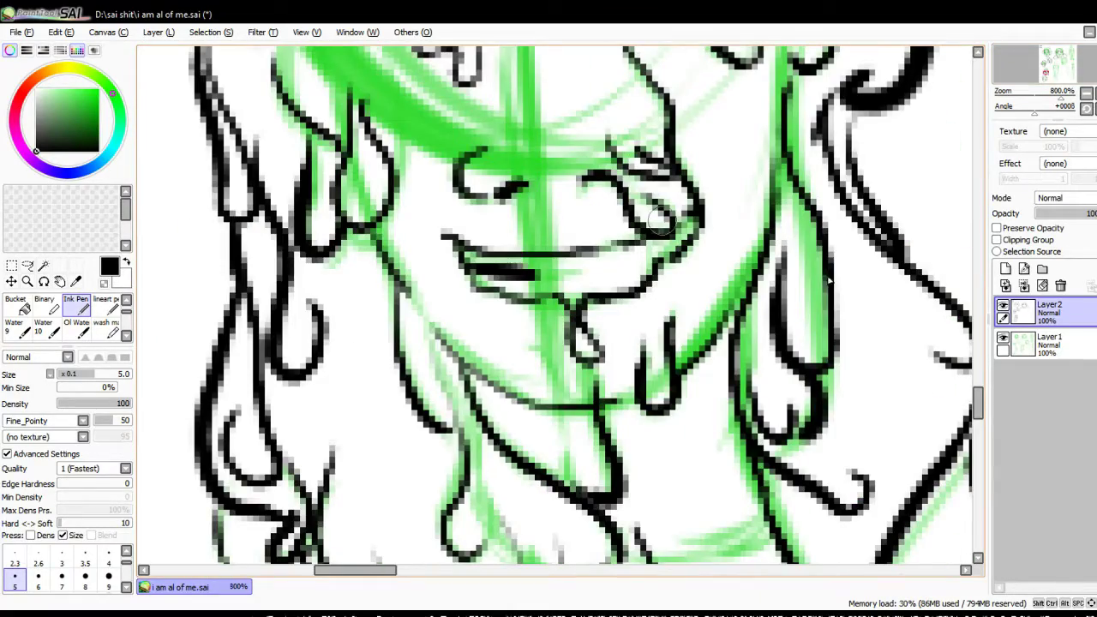
scroll(658, 219, "up", 3)
scroll(658, 220, "right", 4)
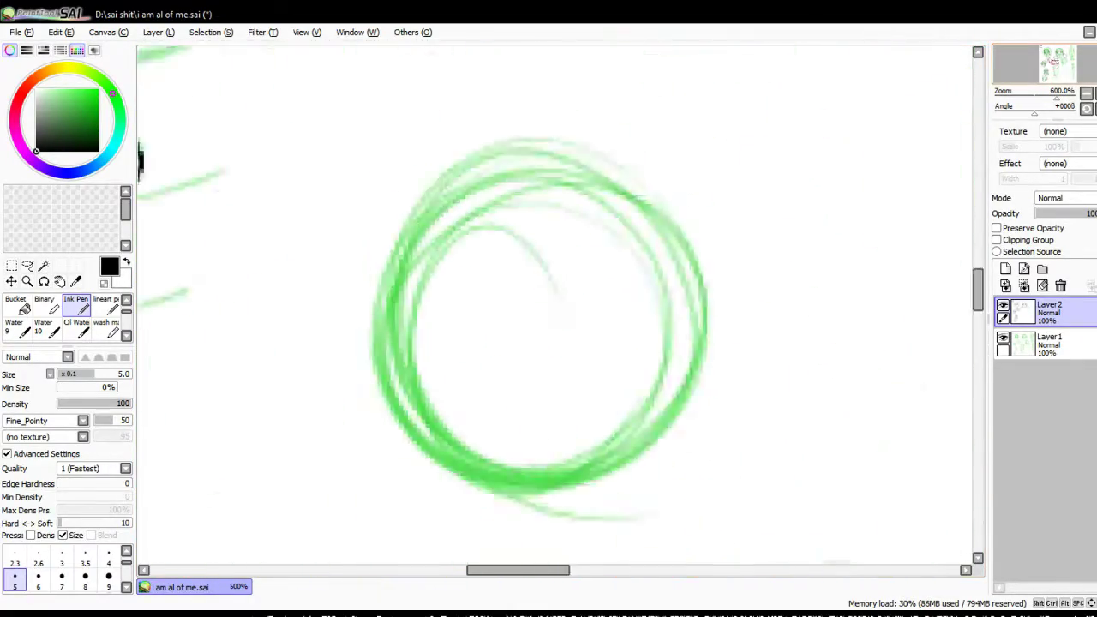
scroll(557, 309, "down", 3)
left_click(1005, 269)
left_click(102, 328)
left_click(89, 111)
scroll(557, 308, "right", 4)
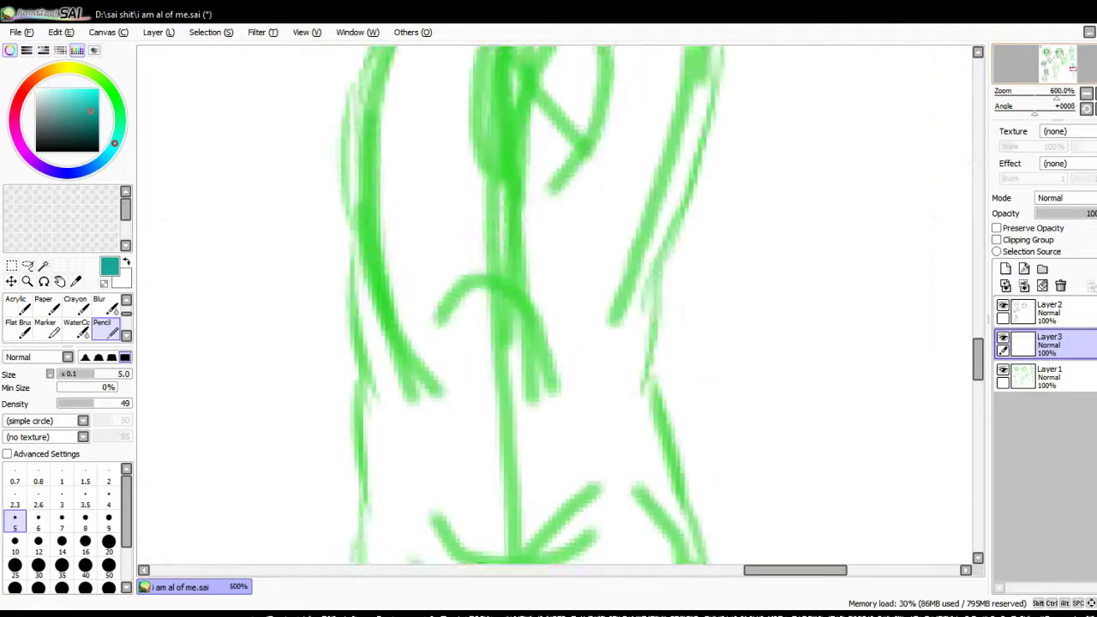
Step: Sketch a teal head circle with a vertical centre line over the first full-body figure's green head circle
scroll(556, 309, "up", 3)
scroll(557, 308, "left", 4)
mouse_move(462, 103)
left_mouse_down()
mouse_move(472, 384)
mouse_move(485, 418)
left_mouse_up()
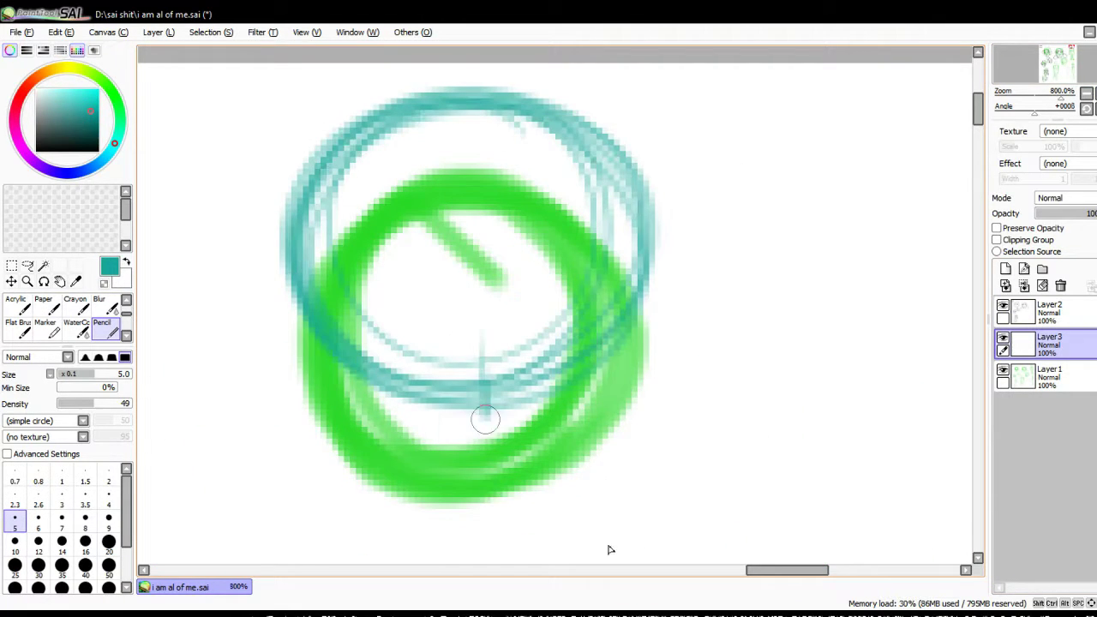
left_click_drag(470, 285, 493, 530)
mouse_move(351, 347)
left_mouse_down()
mouse_move(429, 509)
mouse_move(629, 282)
mouse_move(617, 386)
left_mouse_up()
Step: Sketch the first full-body figure's jaw, ear, neck and shoulder lines
scroll(635, 395, "down", 3)
mouse_move(395, 265)
left_mouse_down()
mouse_move(358, 311)
mouse_move(300, 428)
left_mouse_up()
mouse_move(613, 219)
left_mouse_down()
mouse_move(663, 365)
mouse_move(848, 420)
left_mouse_up()
scroll(557, 309, "down", 3)
scroll(557, 309, "left", 2)
Step: Sketch the eyes, nose and mouth on the first full-body figure's face
scroll(572, 183, "up", 3)
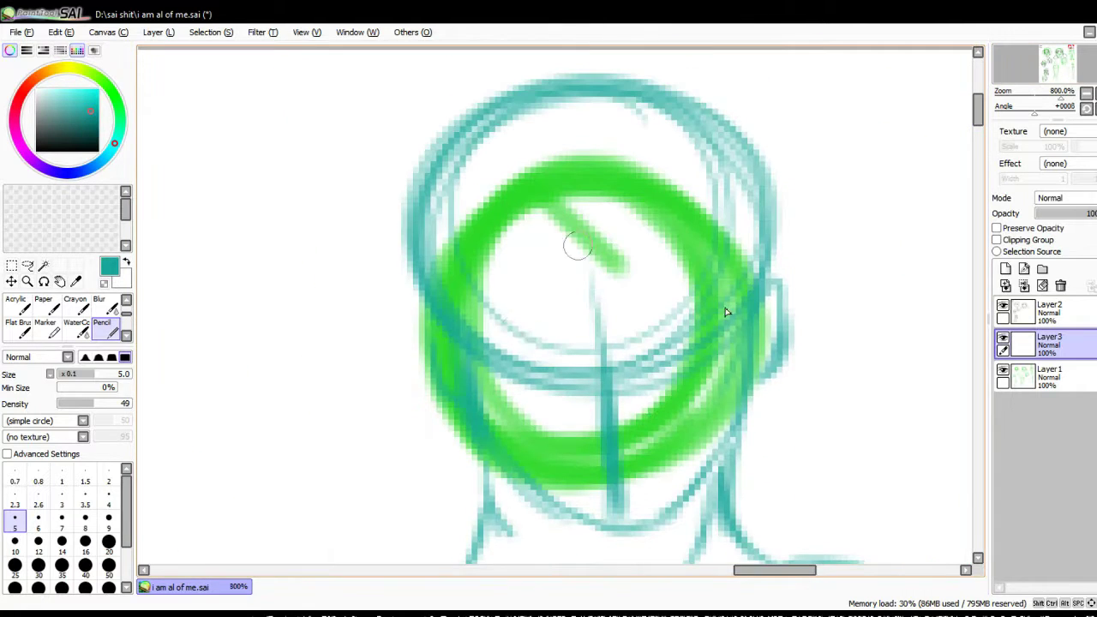
left_click_drag(515, 302, 543, 281)
left_click_drag(681, 261, 662, 296)
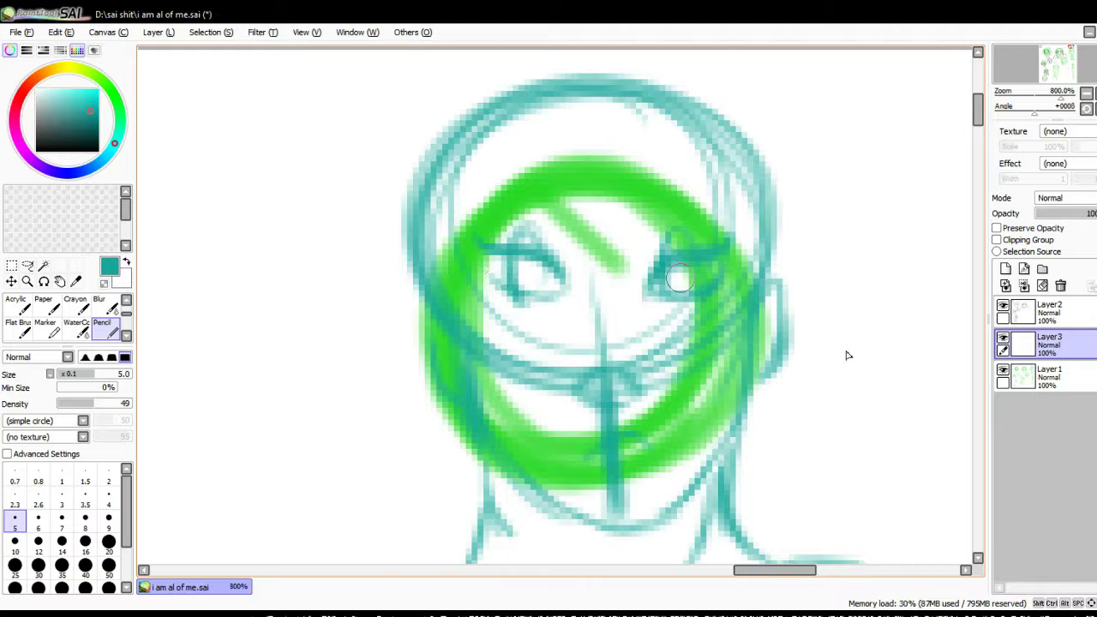
Step: Sketch the first full-body figure's hair across the forehead, over the crown and down both sides of the head
left_click_drag(532, 137, 600, 197)
left_click_drag(506, 159, 450, 205)
left_click_drag(651, 124, 673, 180)
left_click_drag(582, 68, 698, 94)
left_click_drag(754, 420, 866, 386)
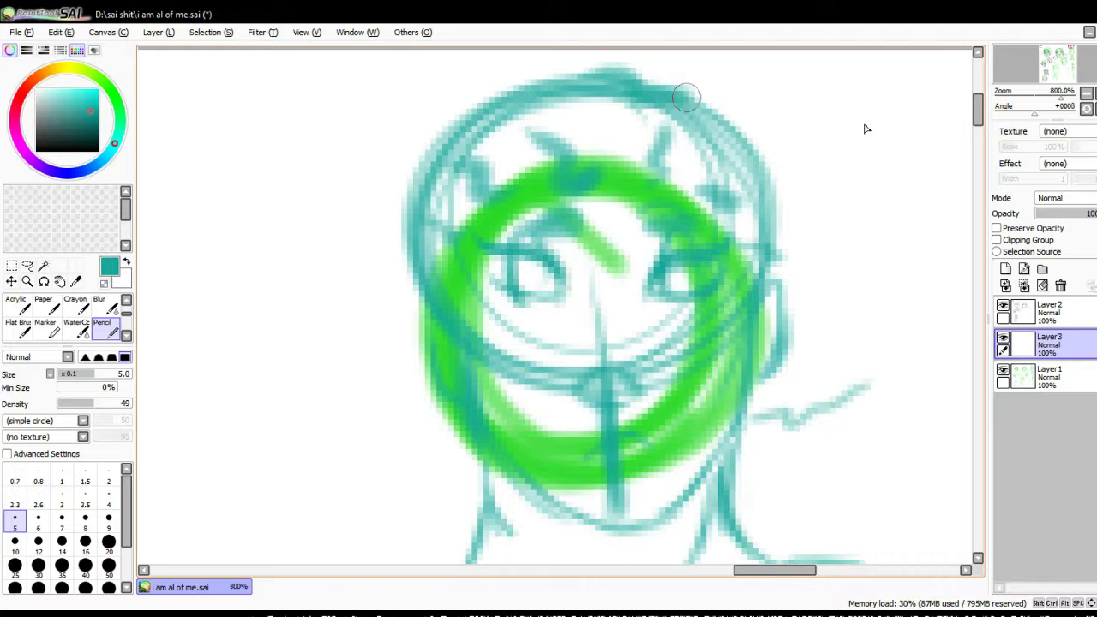
left_click_drag(865, 128, 886, 343)
left_click_drag(514, 73, 343, 411)
left_click_drag(381, 446, 450, 441)
Step: Sketch the face contour, angular jaw and ear around the second full-body figure's green head circle
scroll(856, 414, "down", 10)
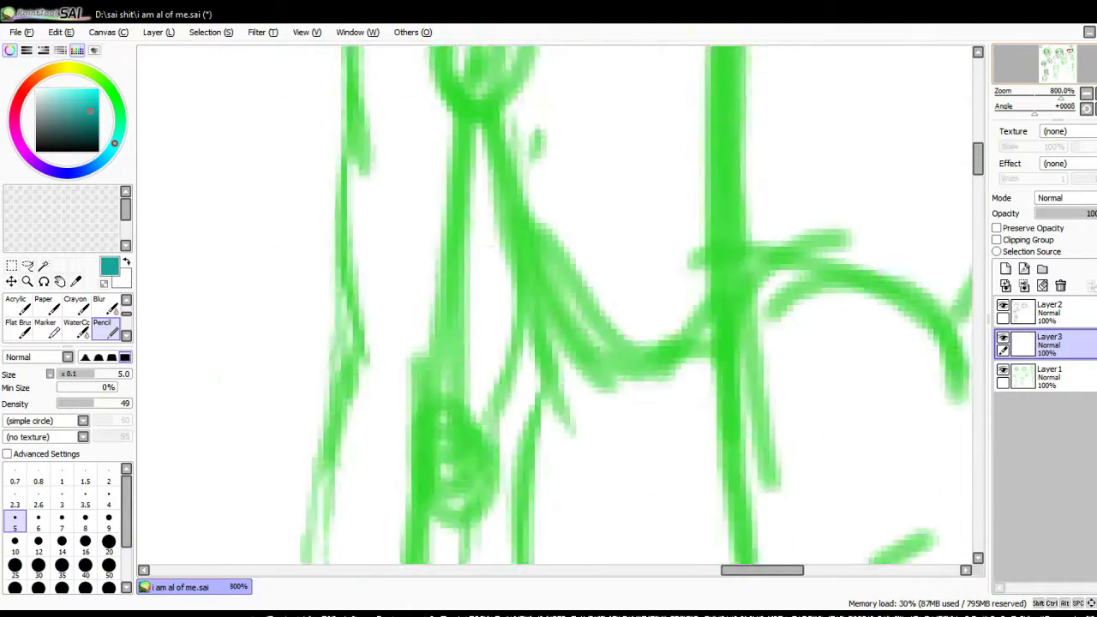
scroll(923, 335, "up", 3)
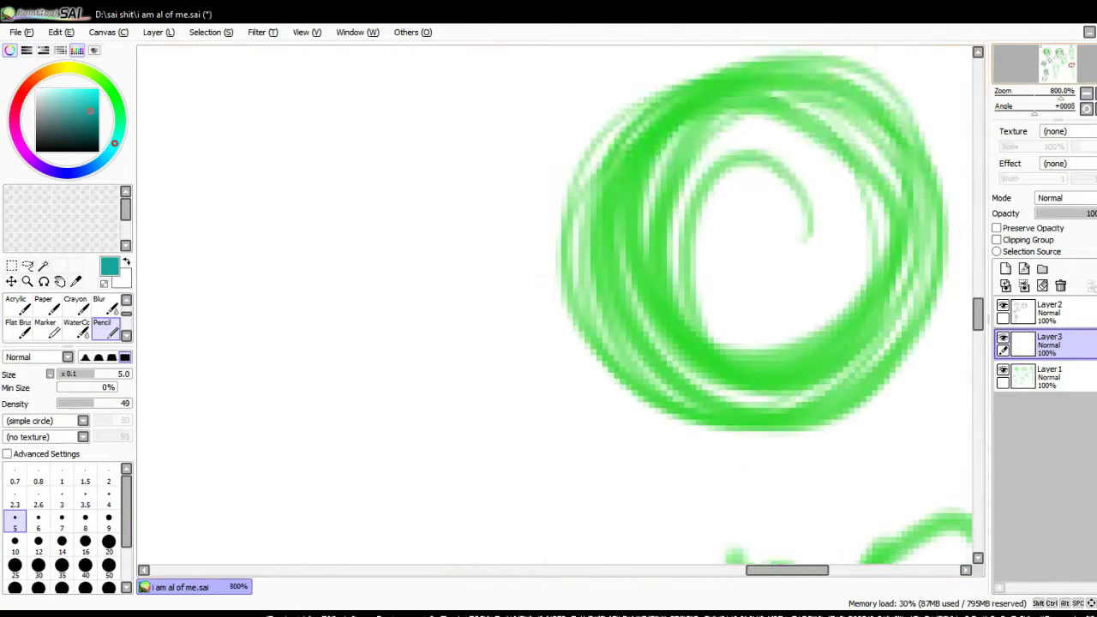
left_click_drag(557, 190, 604, 259)
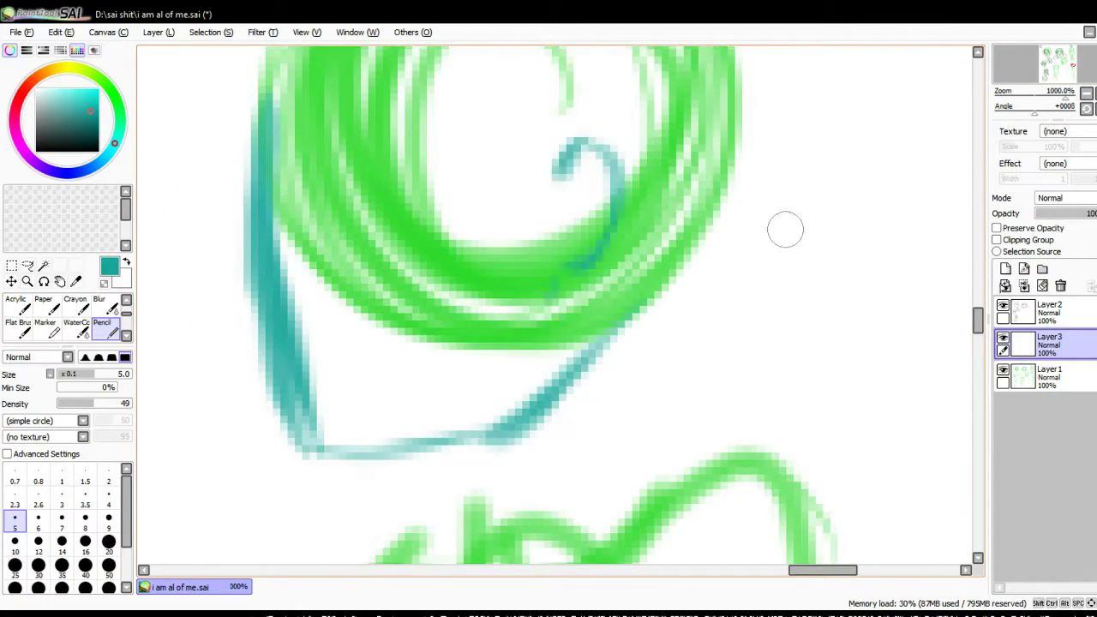
Step: Sketch the second full-body figure's eye and brow near the front of the face
scroll(782, 228, "up", 3)
left_click_drag(296, 319, 411, 299)
left_click_drag(301, 349, 391, 347)
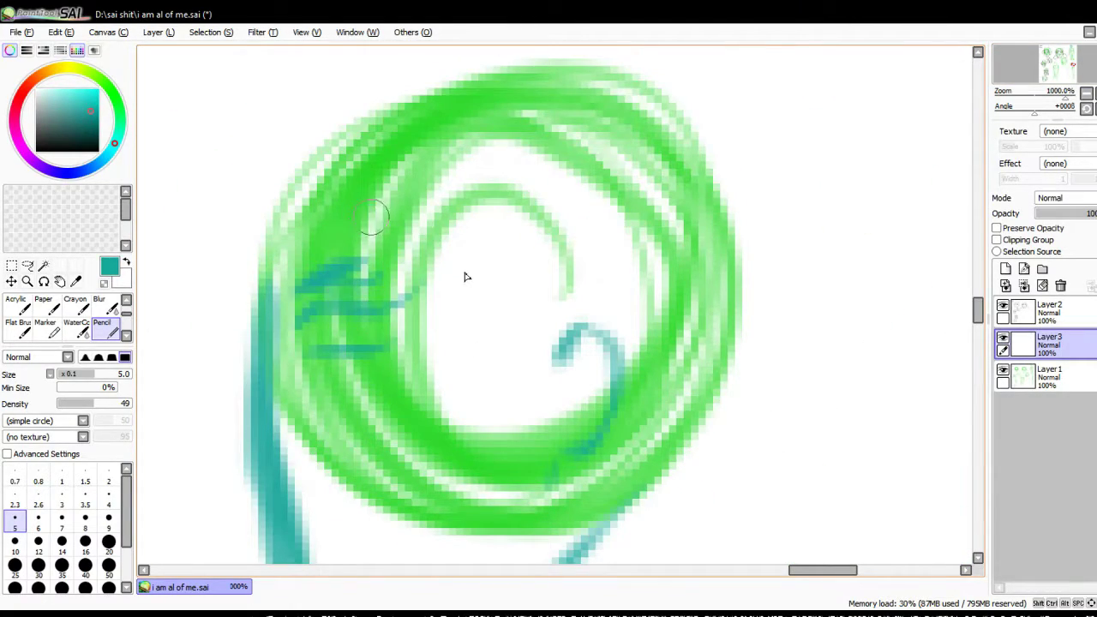
Step: Sketch the second full-body figure's curly hair puff at the top back and the wavy contour behind the head
scroll(922, 160, "up", 5)
mouse_move(568, 289)
left_mouse_down()
mouse_move(624, 379)
mouse_move(734, 453)
left_mouse_up()
scroll(531, 286, "down", 4)
scroll(531, 286, "right", 3)
left_click_drag(377, 86, 531, 214)
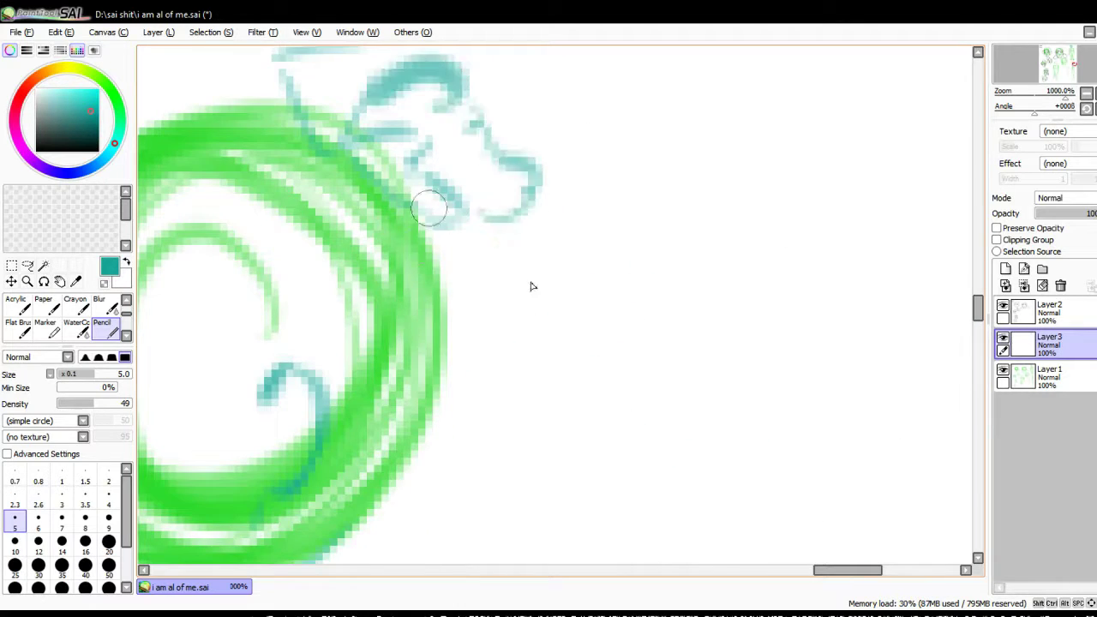
left_click_drag(454, 232, 394, 514)
Step: Sketch the curls over the second full-body figure's forehead, temple and front of the crown
scroll(548, 309, "left", 3)
left_click_drag(514, 257, 608, 394)
left_click_drag(386, 94, 659, 179)
left_click_drag(600, 351, 506, 454)
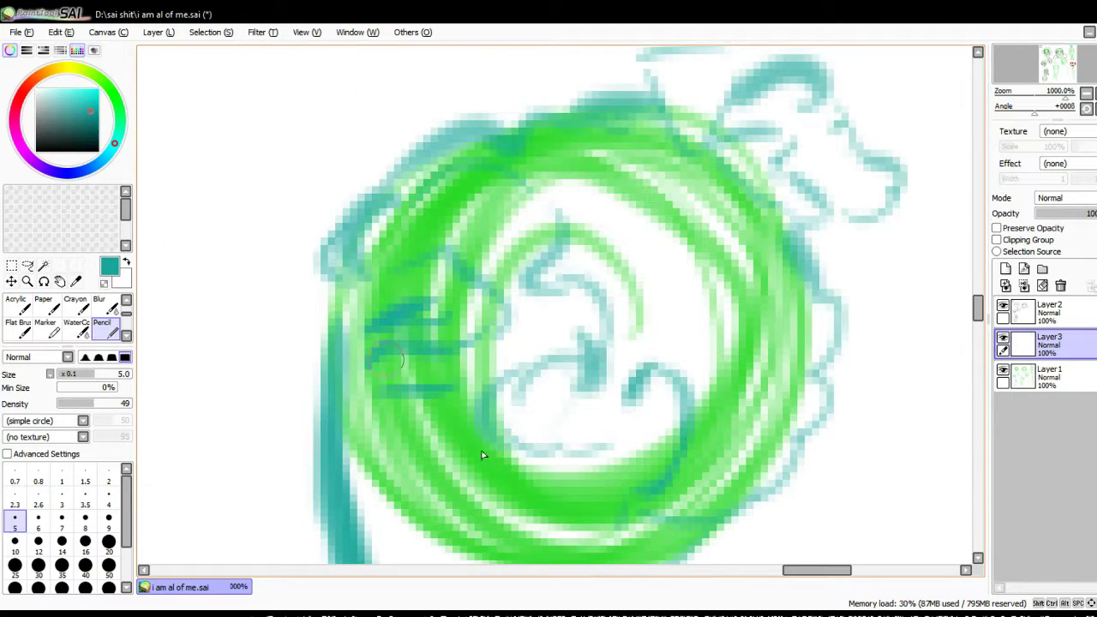
Step: Add the iris, nose and mouth to the second full-body figure and darken the front contour of the face
scroll(482, 453, "down", 2)
left_click_drag(360, 371, 428, 362)
mouse_move(339, 112)
left_mouse_down()
mouse_move(347, 240)
mouse_move(313, 317)
left_mouse_up()
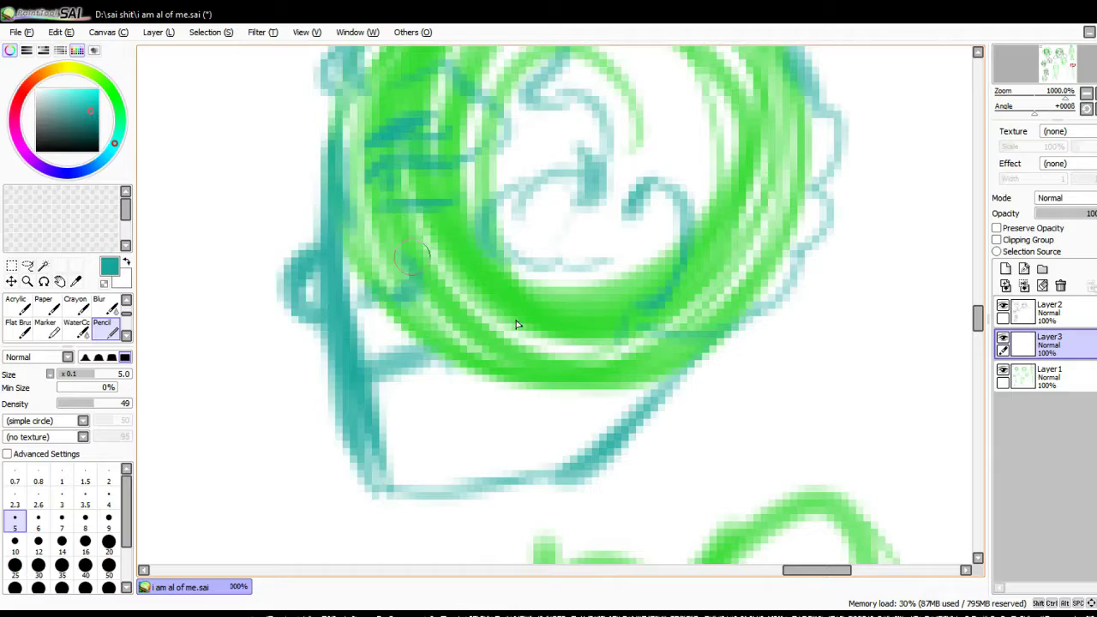
left_click_drag(334, 81, 347, 240)
left_click_drag(317, 325, 360, 454)
left_click_drag(328, 397, 377, 495)
Step: Sketch the second full-body figure's neck and shoulder lines below the jaw
scroll(414, 501, "down", 4)
scroll(536, 438, "up", 3)
left_click_drag(634, 257, 720, 390)
left_click_drag(428, 325, 446, 480)
left_click_drag(728, 351, 776, 455)
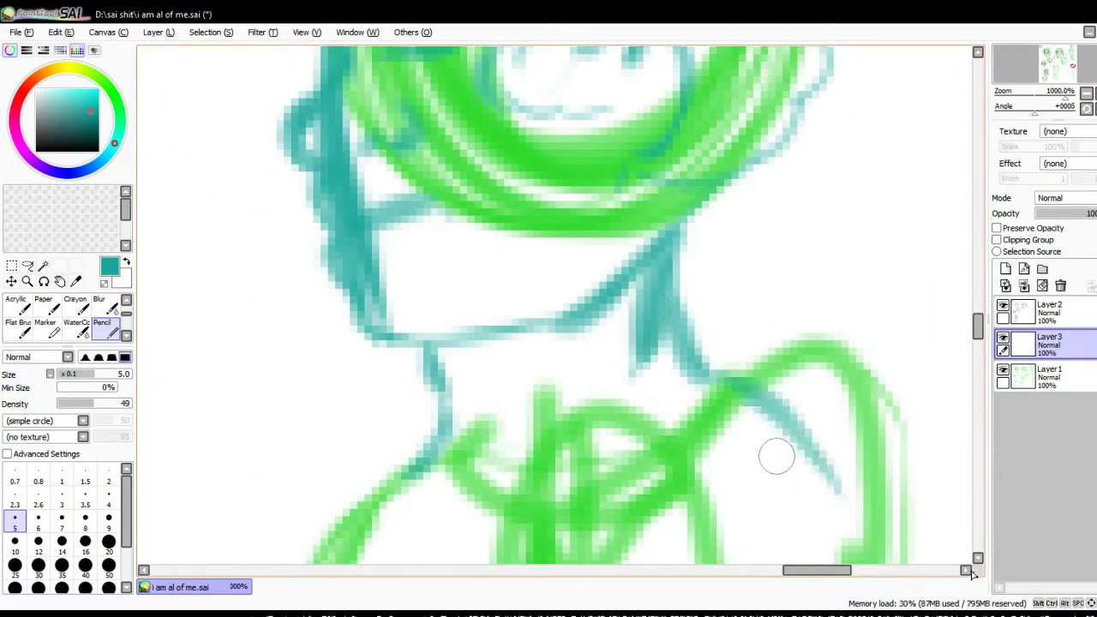
Step: Make the line art layer, Layer2, active again at the uninked curly-haired character
scroll(887, 143, "down", 2)
scroll(807, 152, "down", 3)
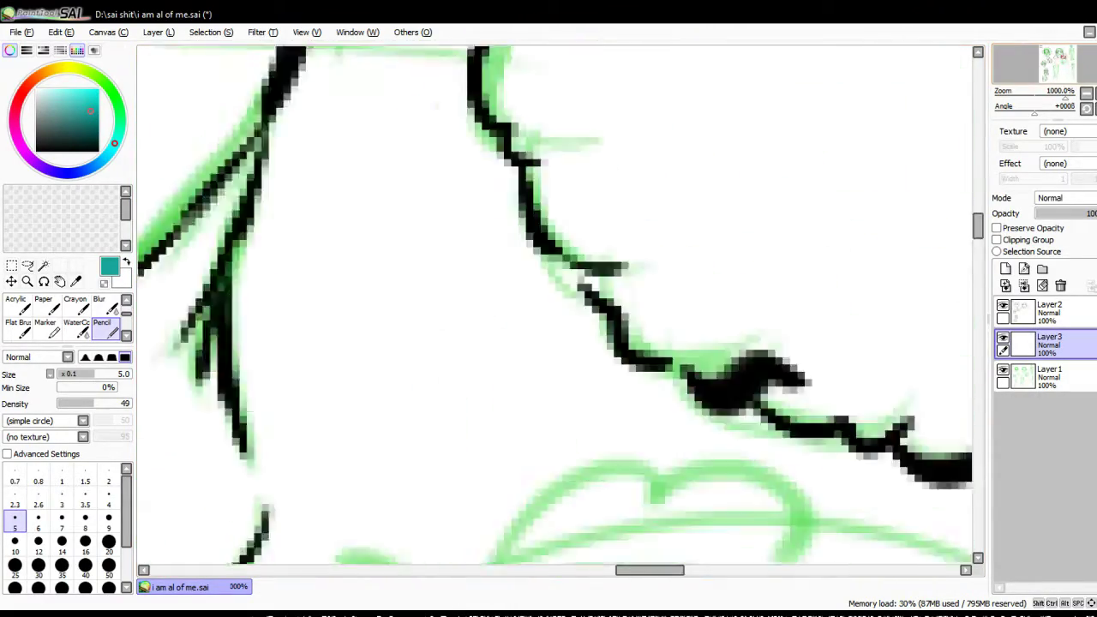
scroll(808, 151, "down", 3)
left_click(1048, 308)
left_click_drag(533, 127, 497, 176)
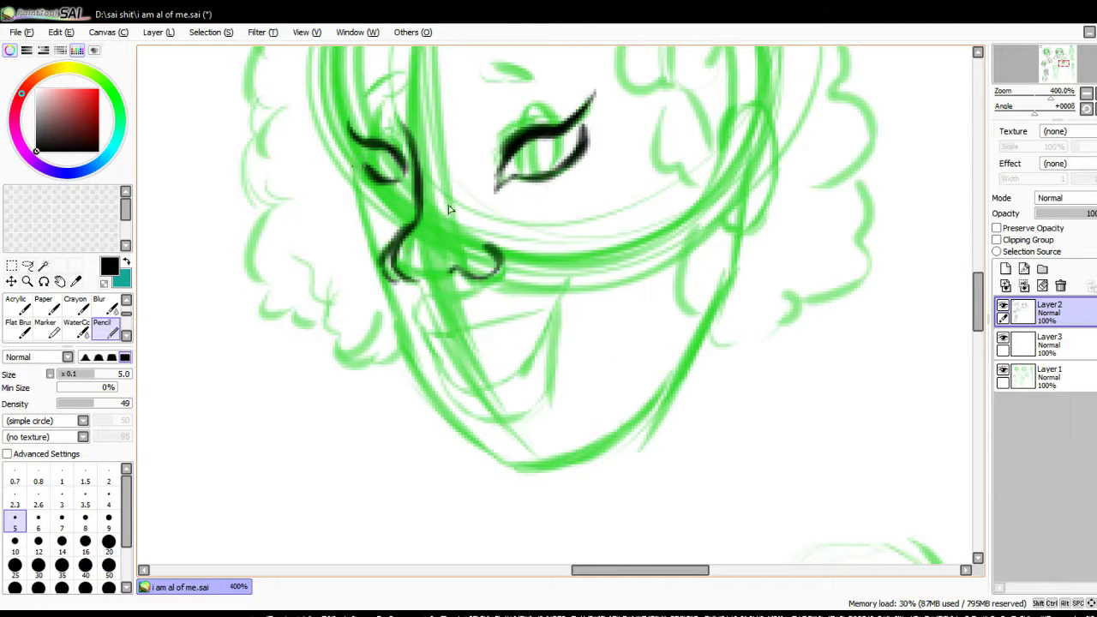
mouse_move(335, 77)
left_mouse_down()
mouse_move(370, 295)
mouse_move(519, 467)
left_mouse_up()
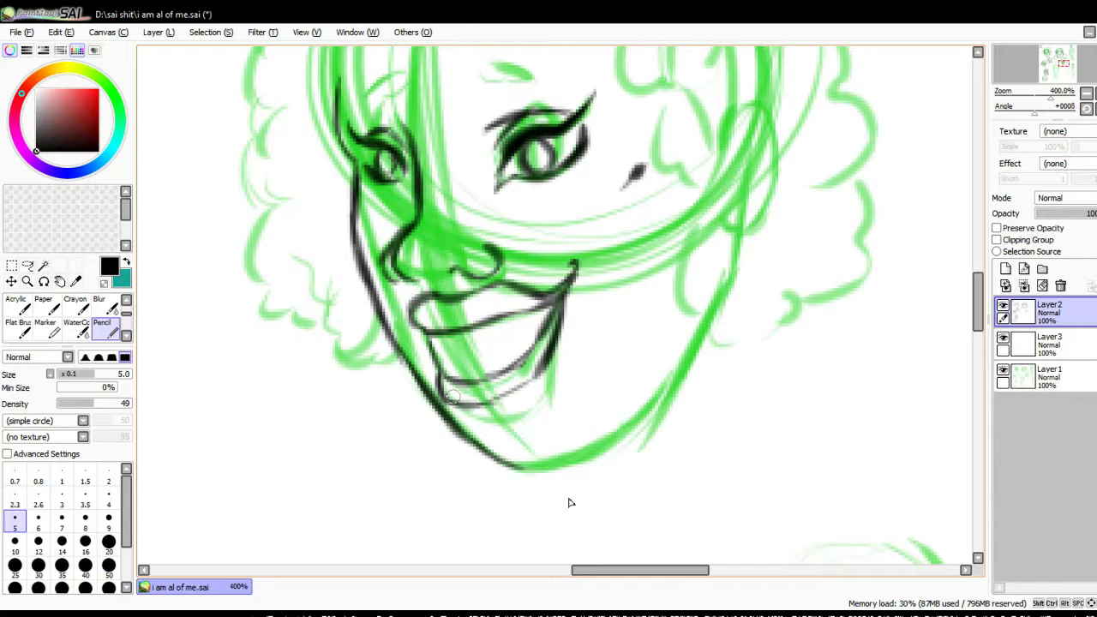
key("ctrl+z")
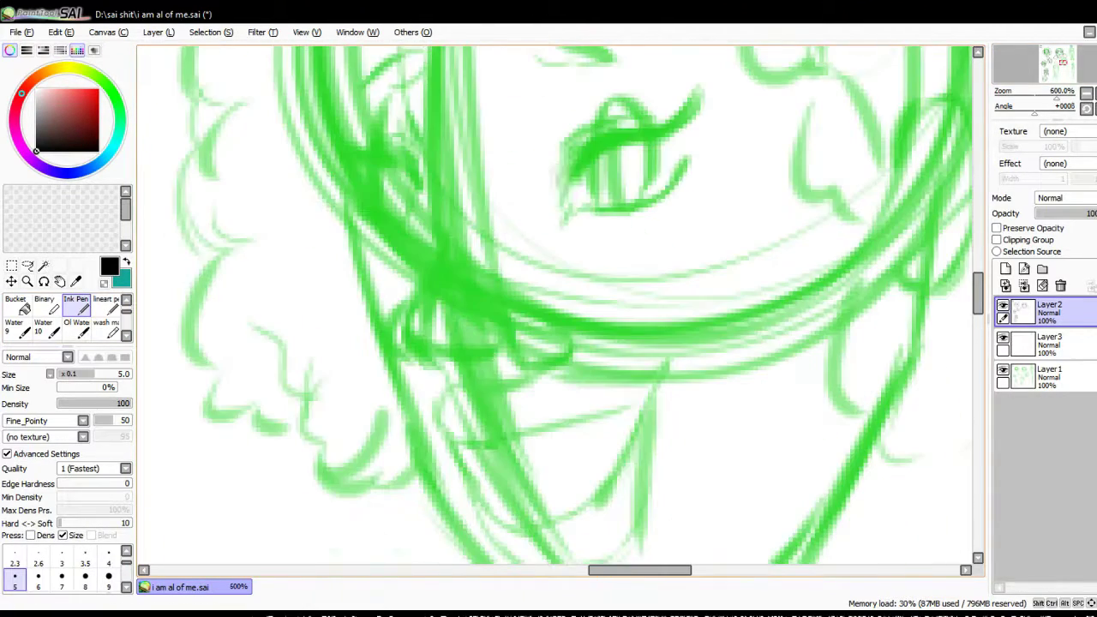
Step: Ink the curly-haired character's eyes with lids and irises, the nose and the cheek mark using the Ink Pen
left_click_drag(566, 195, 696, 105)
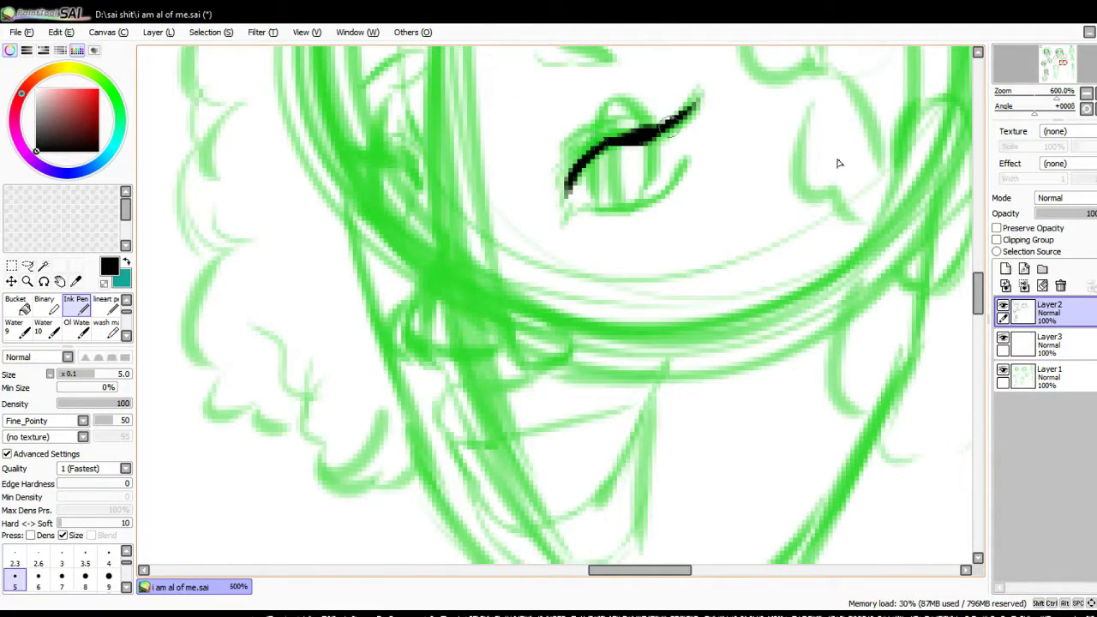
left_click_drag(626, 139, 702, 100)
left_click_drag(579, 212, 651, 203)
left_click_drag(412, 126, 425, 353)
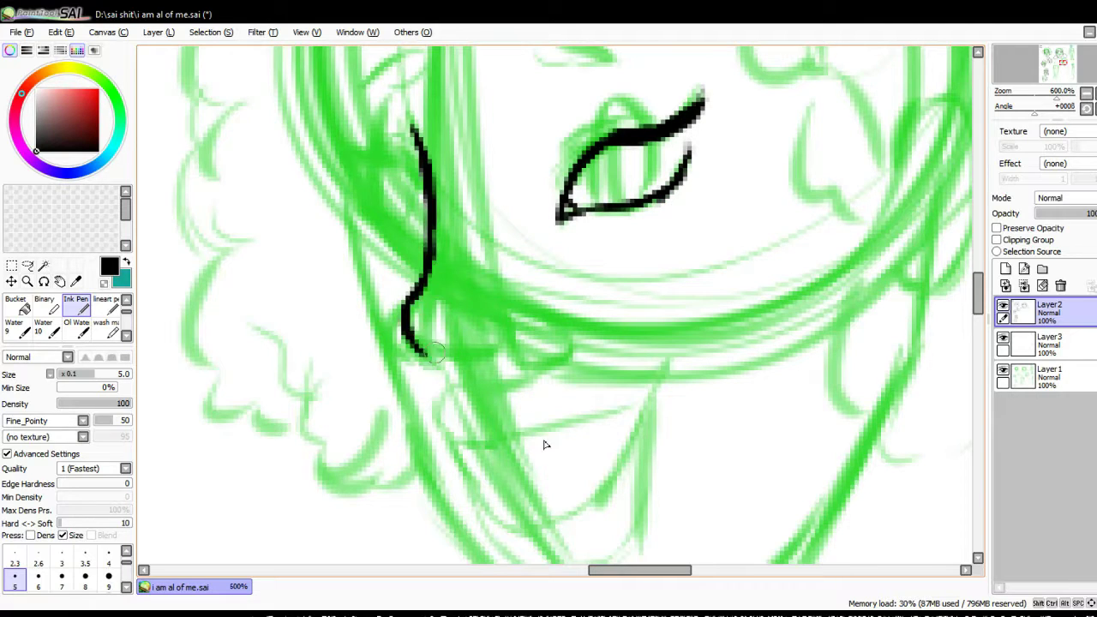
left_click_drag(345, 144, 421, 182)
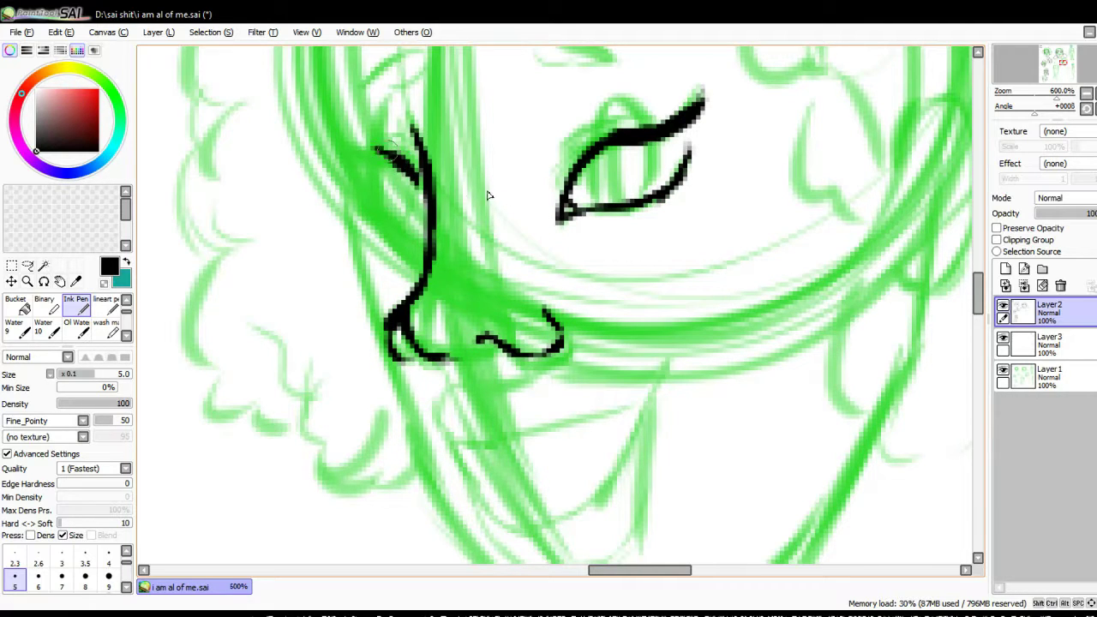
left_click_drag(549, 135, 658, 116)
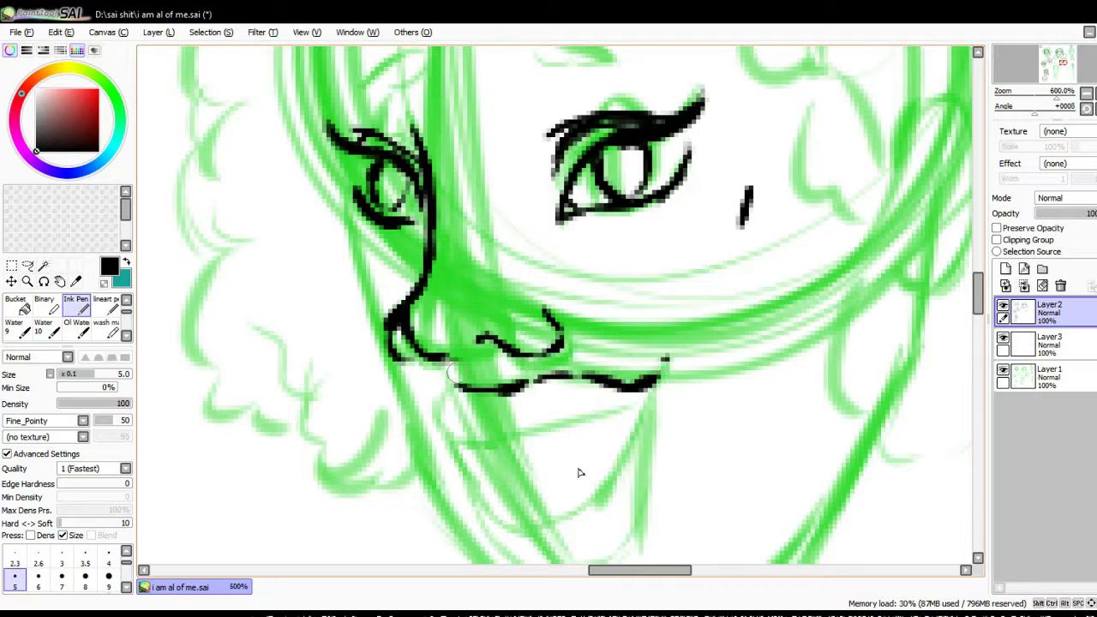
Step: Ink the curly-haired character's wide open smile with the upper lip, teeth line and lower lip
mouse_move(660, 385)
left_mouse_down()
mouse_move(545, 221)
mouse_move(390, 325)
left_mouse_up()
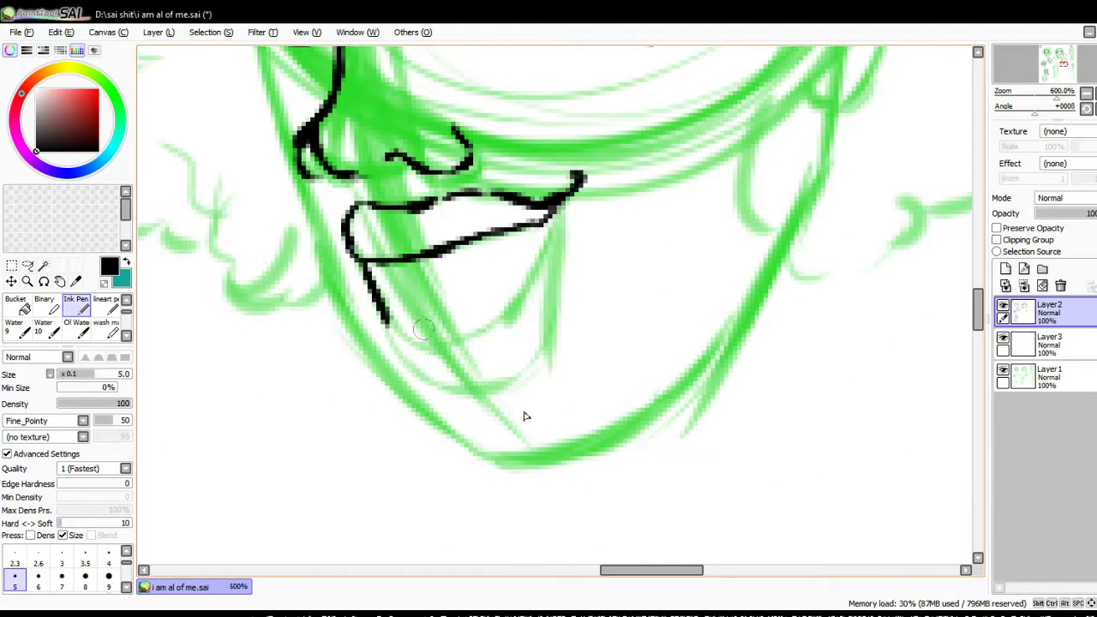
left_click_drag(567, 199, 553, 295)
left_click_drag(361, 62, 545, 242)
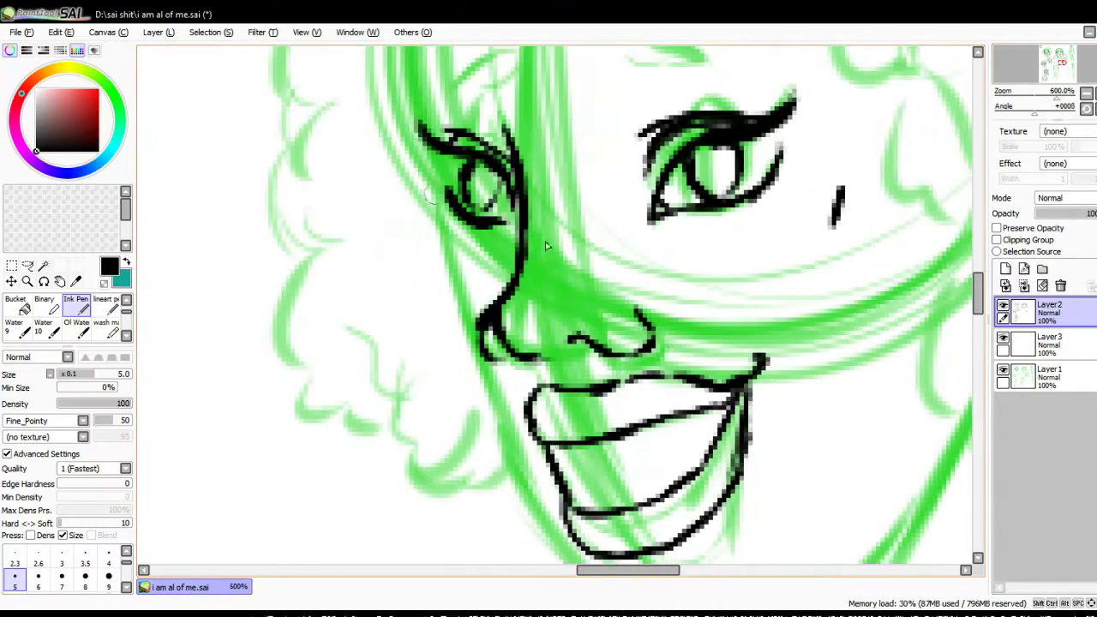
Step: Ink the curly-haired character's left-hand cheek contour and both short eyebrows
left_click_drag(420, 195, 570, 561)
left_click_drag(599, 257, 539, 342)
left_click_drag(631, 141, 705, 137)
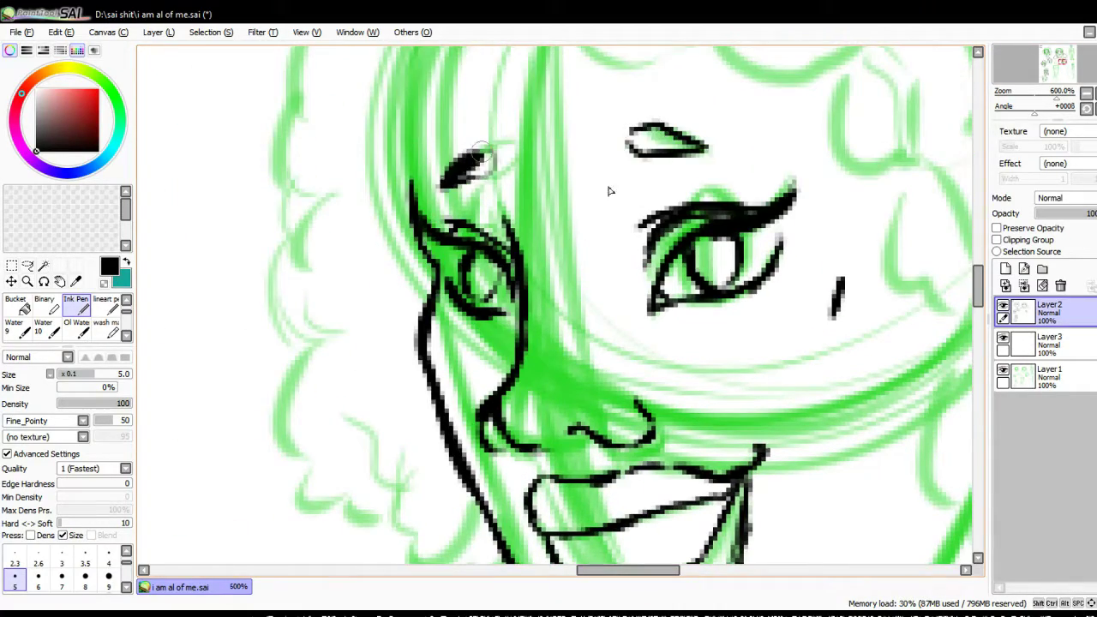
Step: Ink the loose curls across the curly-haired character's forehead and down to the right-hand temple
left_click_drag(607, 188, 444, 467)
left_click_drag(429, 360, 621, 274)
left_click_drag(535, 150, 685, 249)
left_click_drag(655, 176, 856, 282)
left_click_drag(771, 428, 351, 300)
left_click_drag(428, 342, 356, 304)
left_click_drag(351, 180, 454, 300)
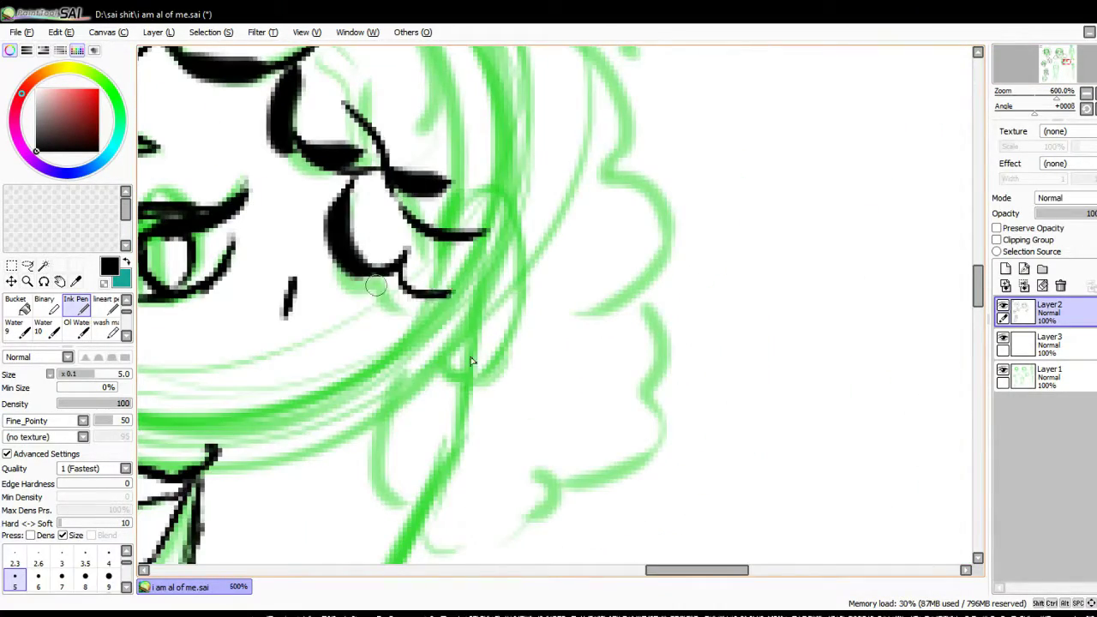
Step: Ink the outer curls along the right-hand side and over the top of the curly-haired character's head
left_click_drag(467, 343, 446, 502)
mouse_move(549, 437)
left_mouse_down()
mouse_move(535, 505)
mouse_move(651, 411)
left_mouse_up()
left_click_drag(617, 162, 668, 309)
left_click_drag(754, 385, 668, 257)
mouse_move(231, 86)
left_mouse_down()
mouse_move(565, 266)
mouse_move(643, 437)
left_mouse_up()
left_click_drag(643, 386, 599, 214)
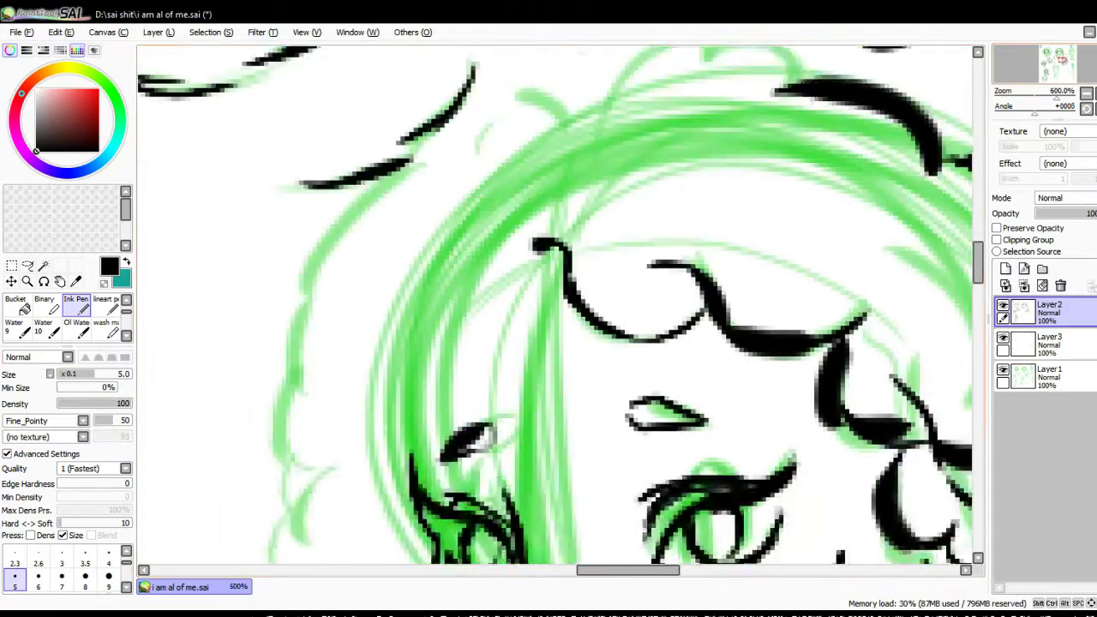
Step: Ink the curls down the left-hand side of the curly-haired character's head
left_click_drag(685, 214, 514, 386)
left_click_drag(471, 159, 298, 405)
left_click_drag(374, 514, 480, 257)
mouse_move(565, 120)
left_mouse_down()
mouse_move(685, 548)
mouse_move(472, 300)
left_mouse_up()
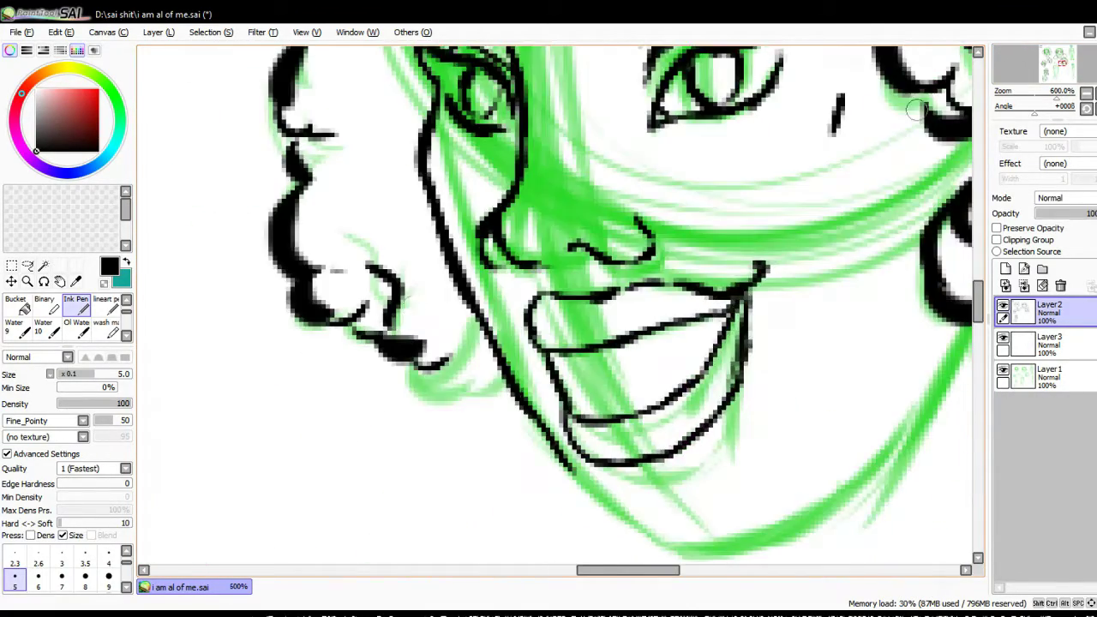
Step: Ink the last curl beside the curly-haired character's left-hand cheek and the remaining chin and jaw contour
left_click_drag(411, 360, 514, 414)
left_click_drag(428, 343, 522, 445)
mouse_move(719, 102)
left_mouse_down()
mouse_move(779, 310)
mouse_move(382, 103)
left_mouse_up()
mouse_move(382, 507)
left_mouse_down()
mouse_move(551, 441)
mouse_move(696, 265)
left_mouse_up()
left_click_drag(514, 257, 556, 411)
Step: Return to the sketch layer, Layer3, and set up the Pencil in a lighter turquoise
left_click(1050, 342)
key("x")
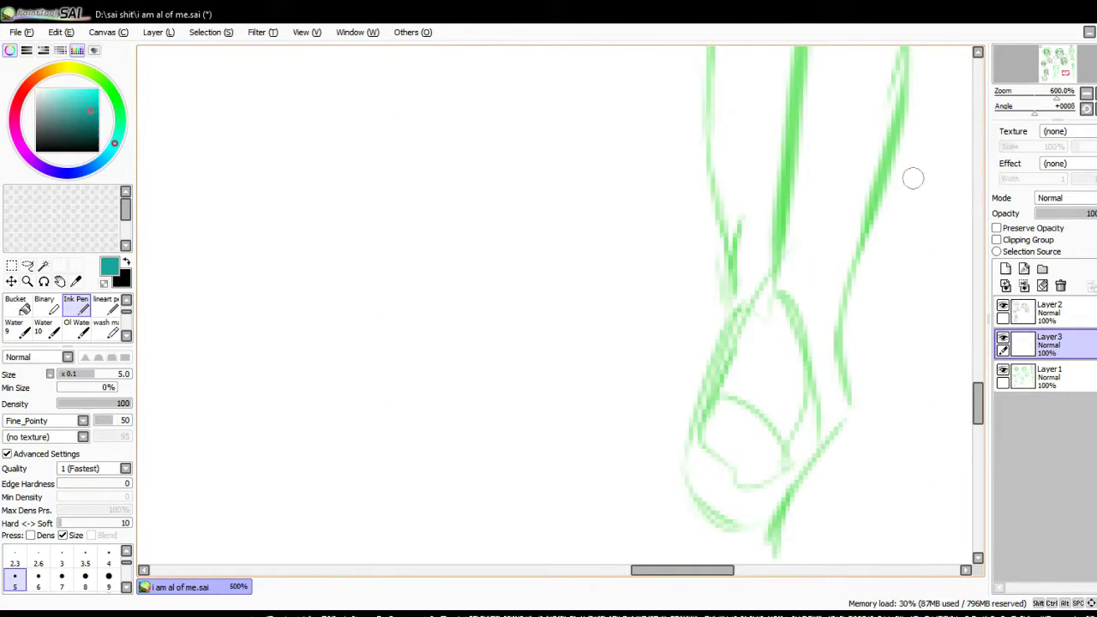
mouse_move(910, 177)
left_mouse_down()
mouse_move(600, 343)
mouse_move(514, 300)
left_mouse_up()
key("n")
Step: Sketch a V-shaped neckline on the first full-body figure with leafy collar tufts along its right-hand side
left_click_drag(403, 244, 501, 187)
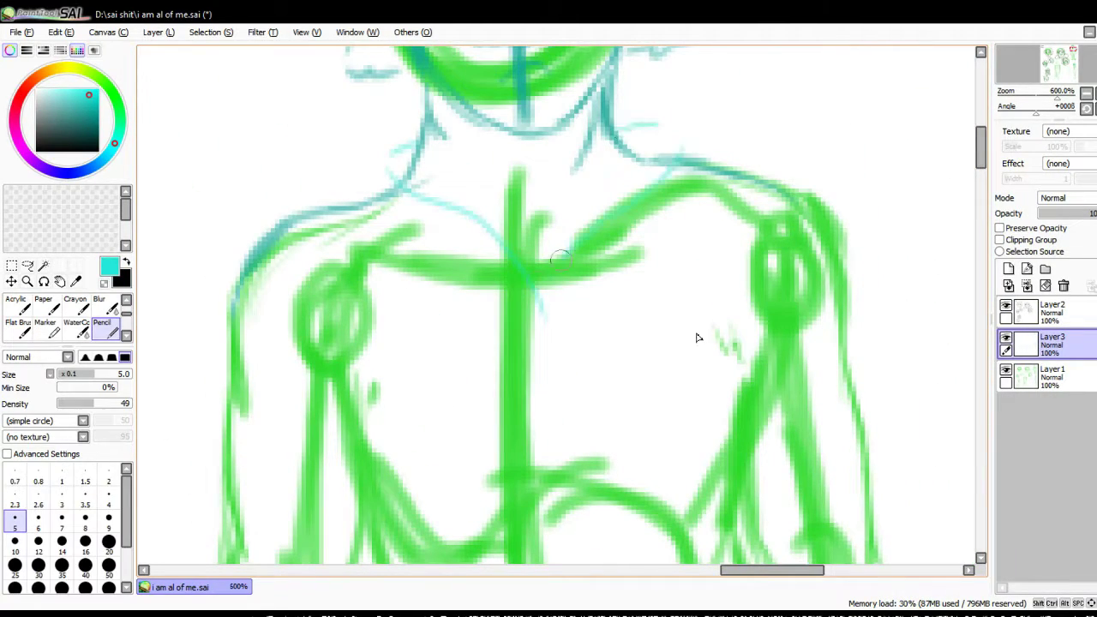
left_click_drag(540, 257, 595, 184)
left_click_drag(553, 315, 604, 296)
left_click_drag(574, 214, 625, 173)
left_click_drag(656, 222, 698, 203)
left_click_drag(600, 206, 728, 154)
Step: Sketch leafy collar tufts along the left-hand side of the first full-body figure's neckline and shoulder
left_click_drag(506, 262, 462, 202)
mouse_move(496, 257)
left_mouse_down()
mouse_move(419, 150)
mouse_move(409, 221)
left_mouse_up()
left_click_drag(424, 202, 341, 128)
left_click_drag(422, 136, 374, 101)
left_click_drag(387, 152, 312, 123)
Step: Complete the first full-body figure's V-neck collar and sketch the top's front opening line down the torso to the waist
left_click_drag(471, 214, 561, 403)
mouse_move(604, 154)
left_mouse_down()
mouse_move(506, 331)
mouse_move(322, 453)
left_mouse_up()
left_click_drag(386, 549, 497, 85)
scroll(368, 309, "down", 2)
left_click_drag(430, 317, 427, 467)
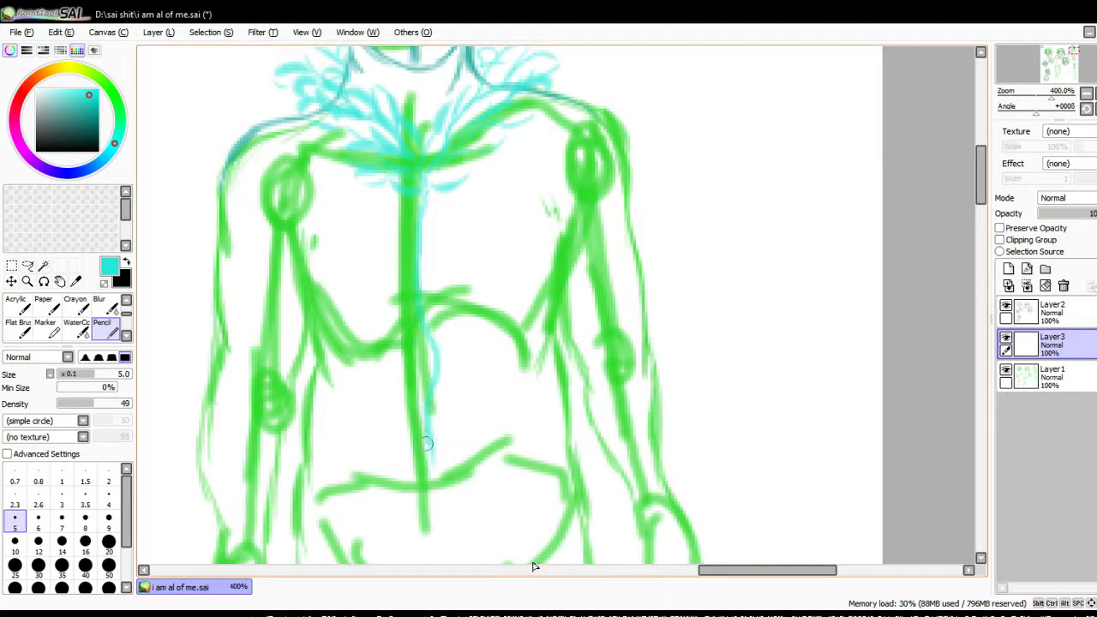
Step: Sketch the first figure's jacket with its waist hem, shoulder seams, sleeve cuffs and both inward-curving side contours
scroll(866, 143, "down", 4)
left_click_drag(577, 184, 627, 308)
left_click_drag(606, 324, 685, 295)
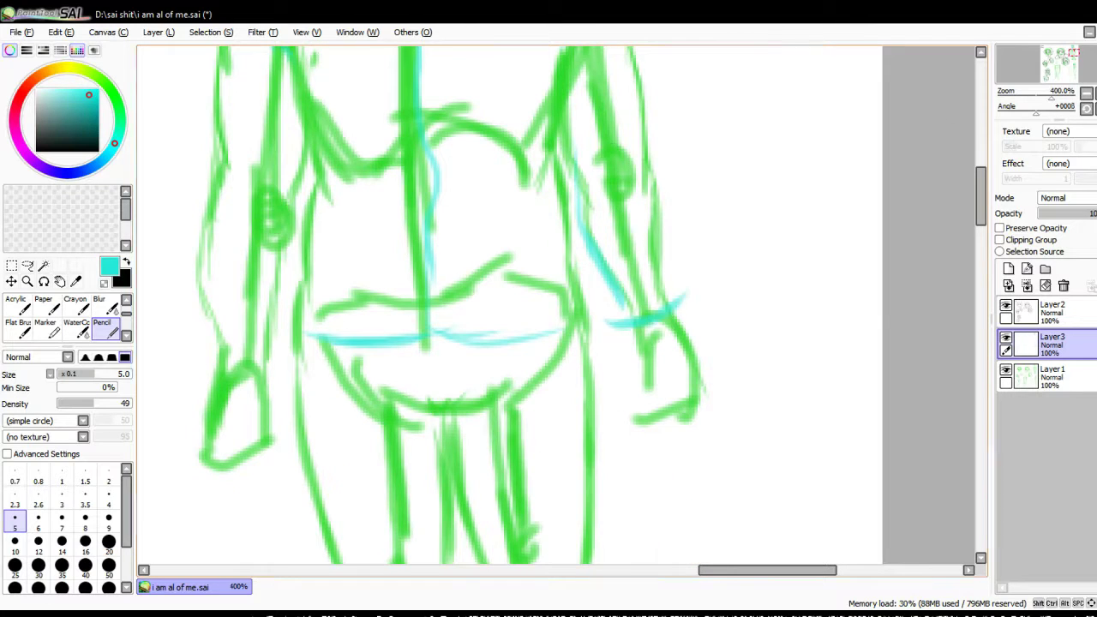
scroll(685, 369, "up", 5)
scroll(578, 326, "left", 3)
scroll(932, 209, "down", 2)
scroll(932, 209, "left", 1)
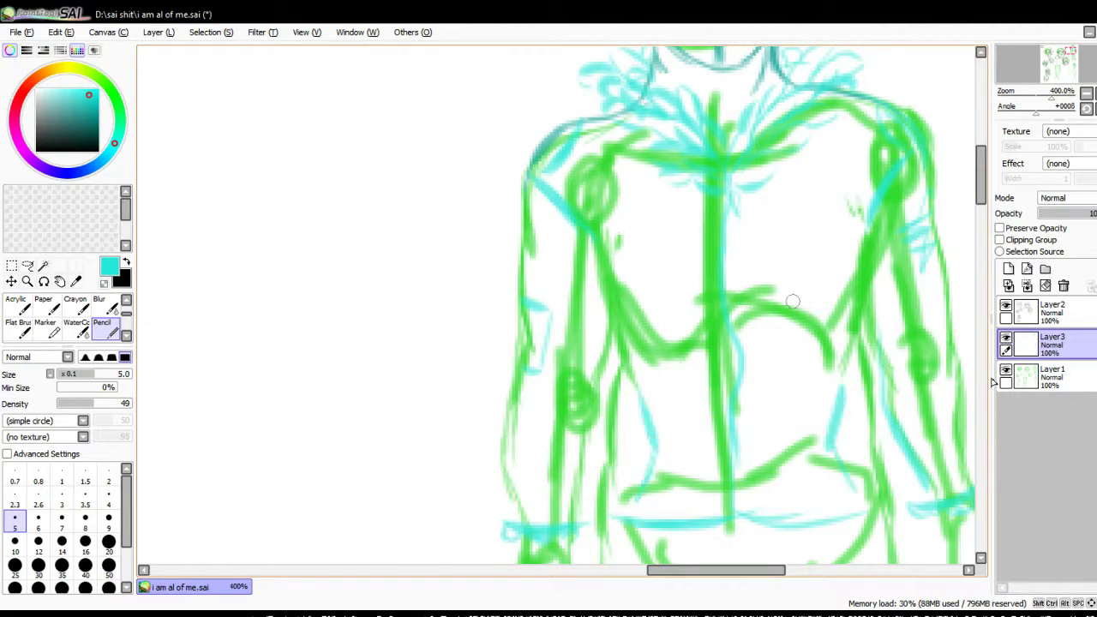
left_click_drag(606, 335, 617, 516)
left_click_drag(872, 319, 870, 492)
Step: Sketch curved hem lines across both of the first figure's lower legs, with a pointed flare on the right-hand one
scroll(870, 491, "down", 12)
left_click_drag(684, 286, 795, 275)
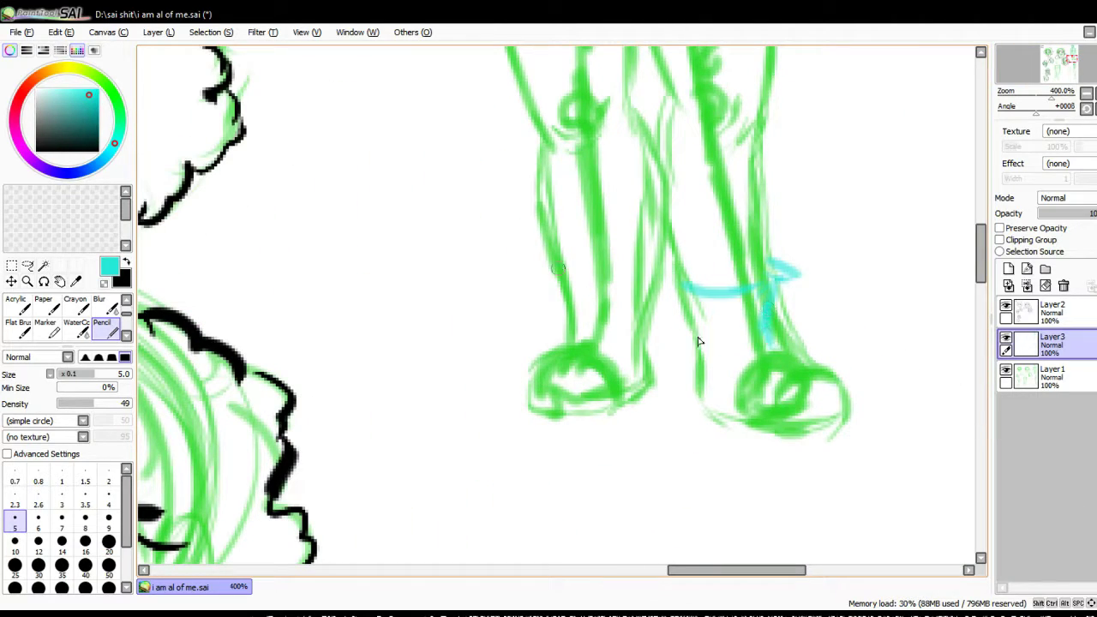
scroll(754, 377, "up", 12)
scroll(685, 257, "down", 6)
scroll(673, 137, "down", 2)
scroll(672, 137, "right", 1)
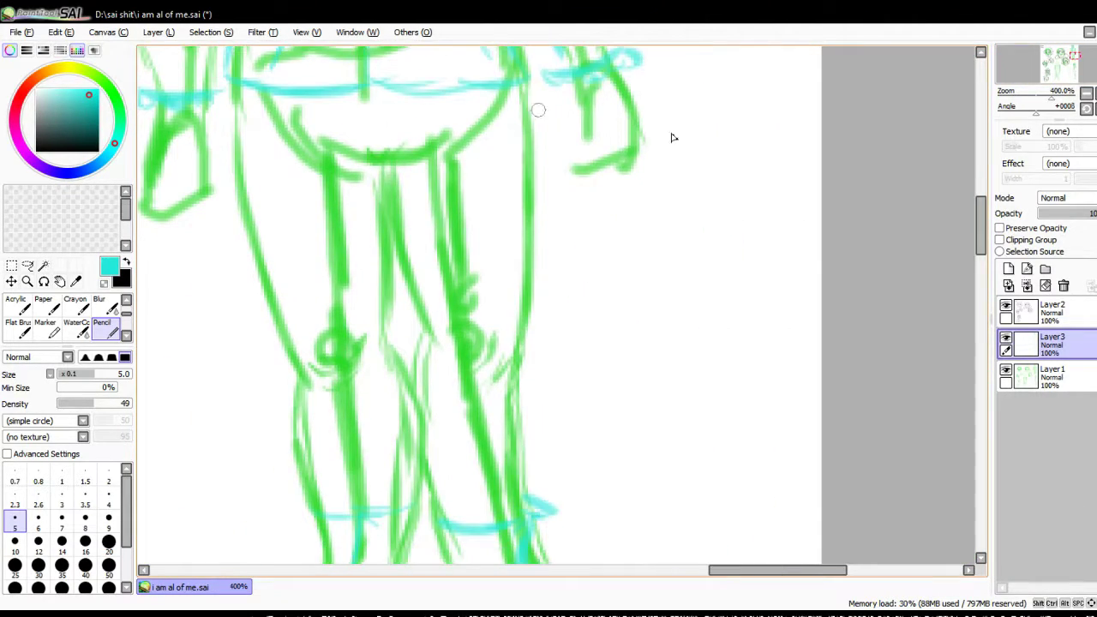
Step: Sketch the first figure's trousers with a fly, curved pockets, inner leg seam and boxy side pockets above the knees
scroll(666, 414, "down", 3)
scroll(800, 112, "up", 4)
scroll(800, 112, "left", 2)
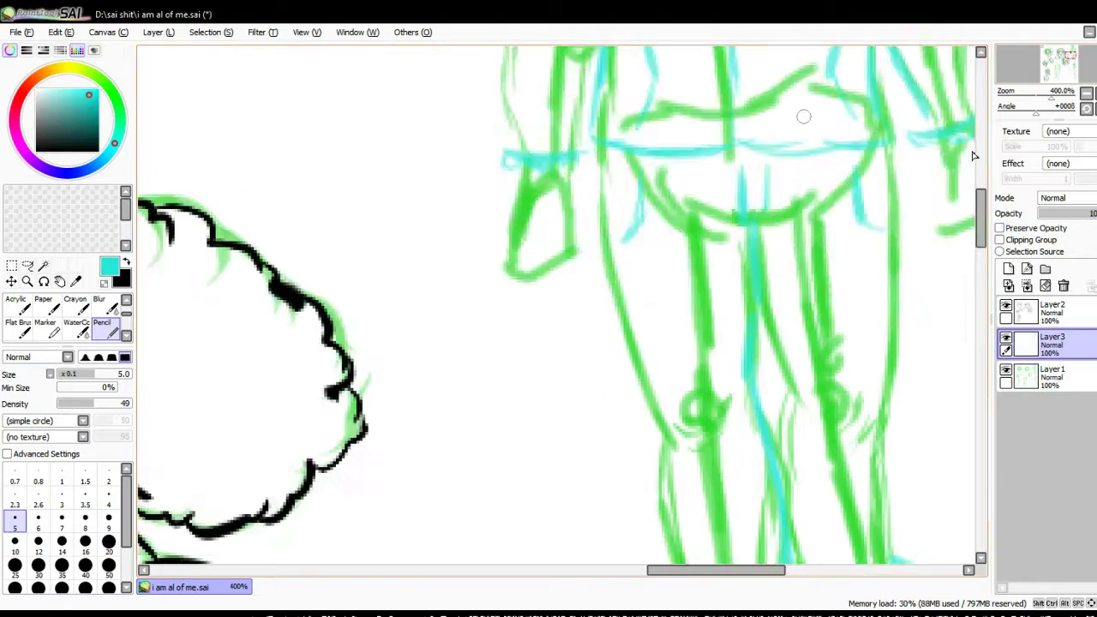
scroll(560, 380, "down", 3)
scroll(489, 382, "up", 3)
scroll(489, 382, "right", 2)
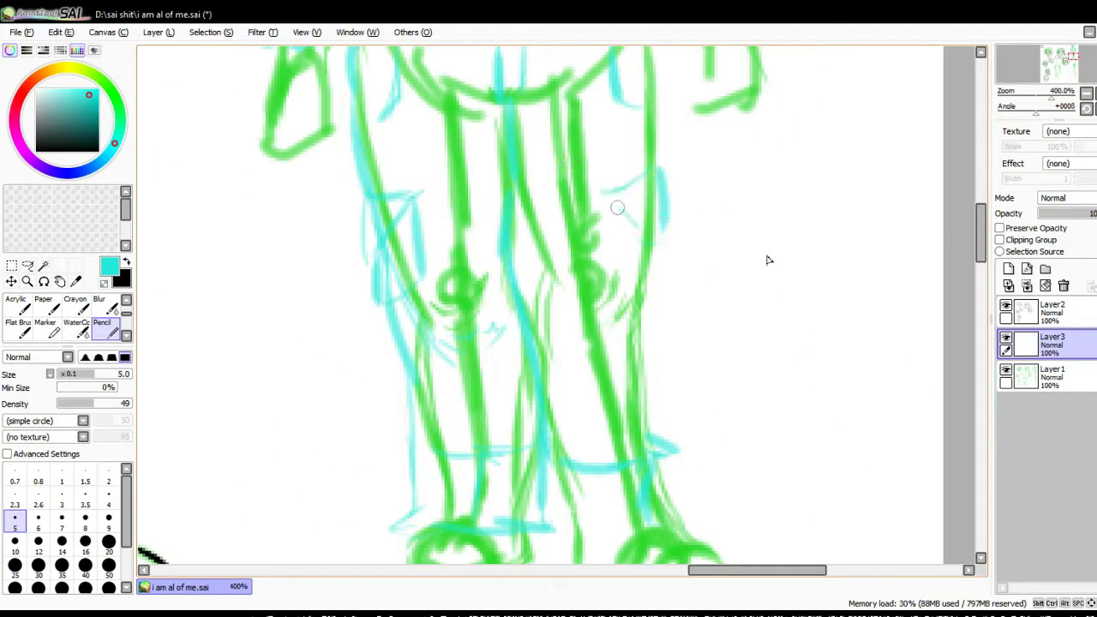
Step: Sketch the baggy outer contours of the first figure's trouser legs and their flared ankle hems
scroll(600, 342, "down", 3)
scroll(600, 343, "up", 3)
scroll(600, 343, "down", 3)
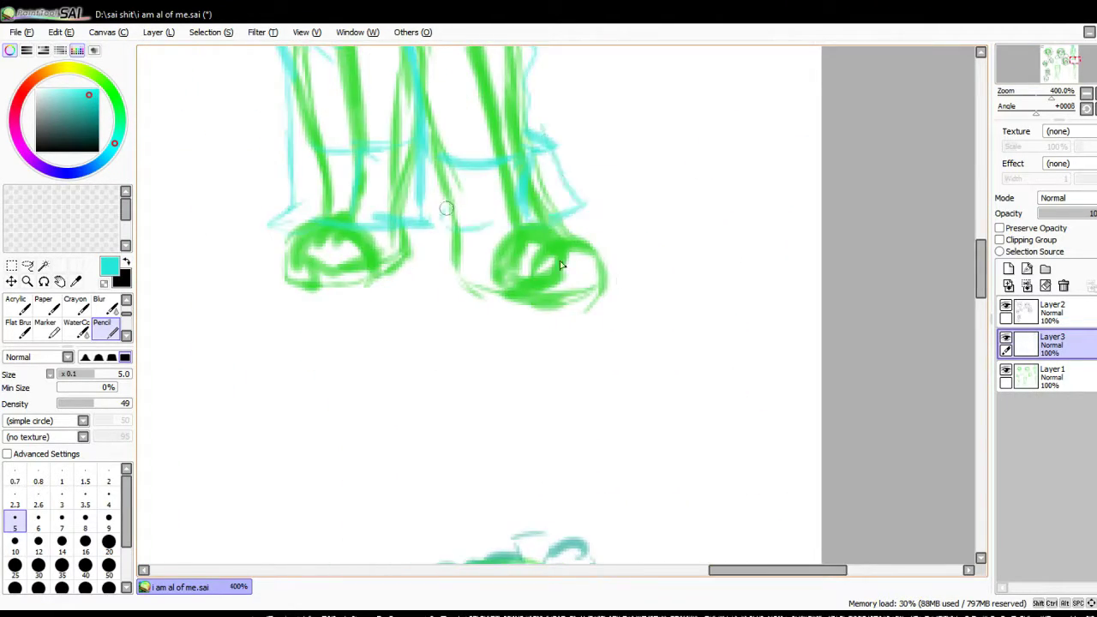
scroll(561, 429, "up", 3)
left_click_drag(536, 317, 561, 523)
Step: Sketch loose, wavy sleeve contours on the first figure and outline both hands below the cuffs
scroll(561, 523, "up", 4)
scroll(560, 523, "left", 2)
scroll(560, 342, "right", 2)
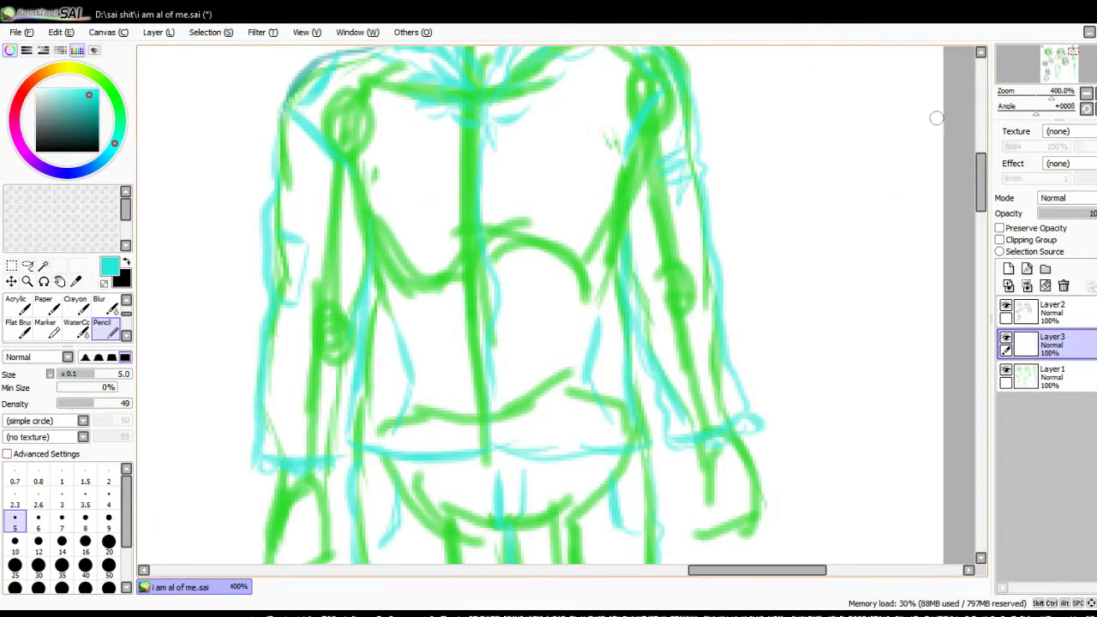
scroll(935, 115, "left", 2)
scroll(934, 115, "right", 2)
scroll(913, 531, "down", 5)
scroll(966, 235, "up", 3)
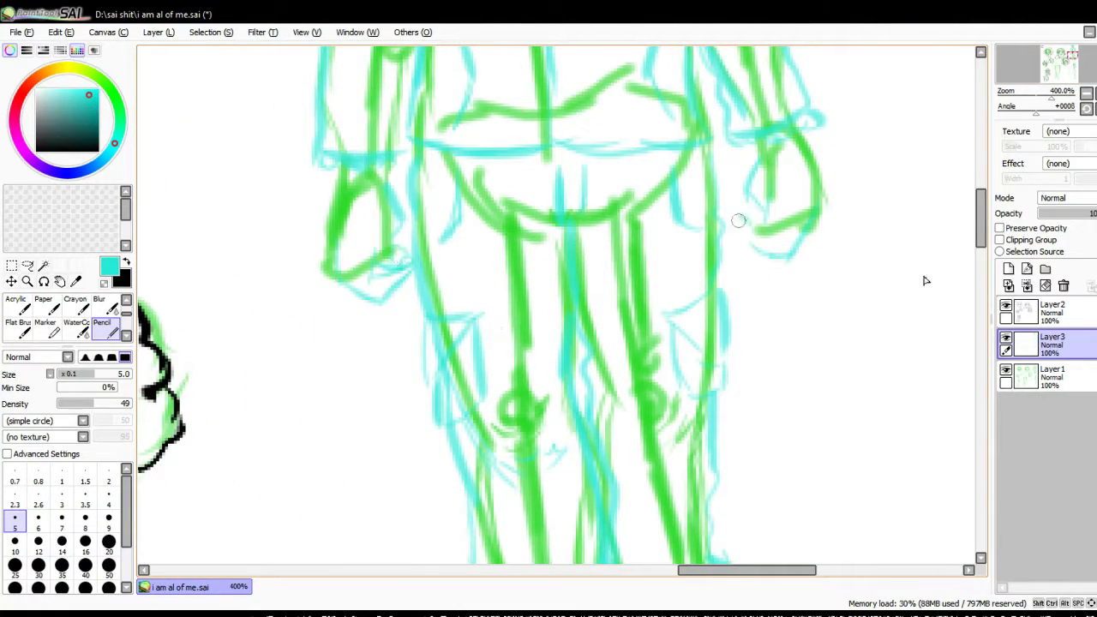
Step: Sketch a leafy collar and a ruffled waist hem for the top on the second full-body figure
scroll(950, 239, "down", 5)
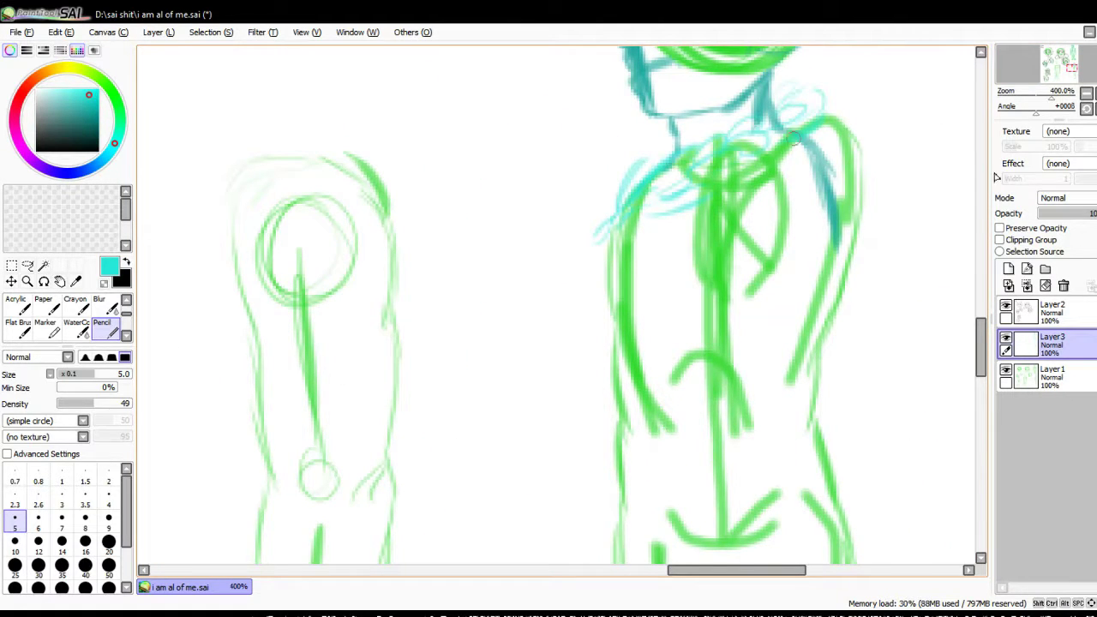
scroll(557, 309, "down", 2)
left_click_drag(612, 446, 735, 452)
left_click_drag(599, 466, 835, 446)
scroll(762, 548, "down", 3)
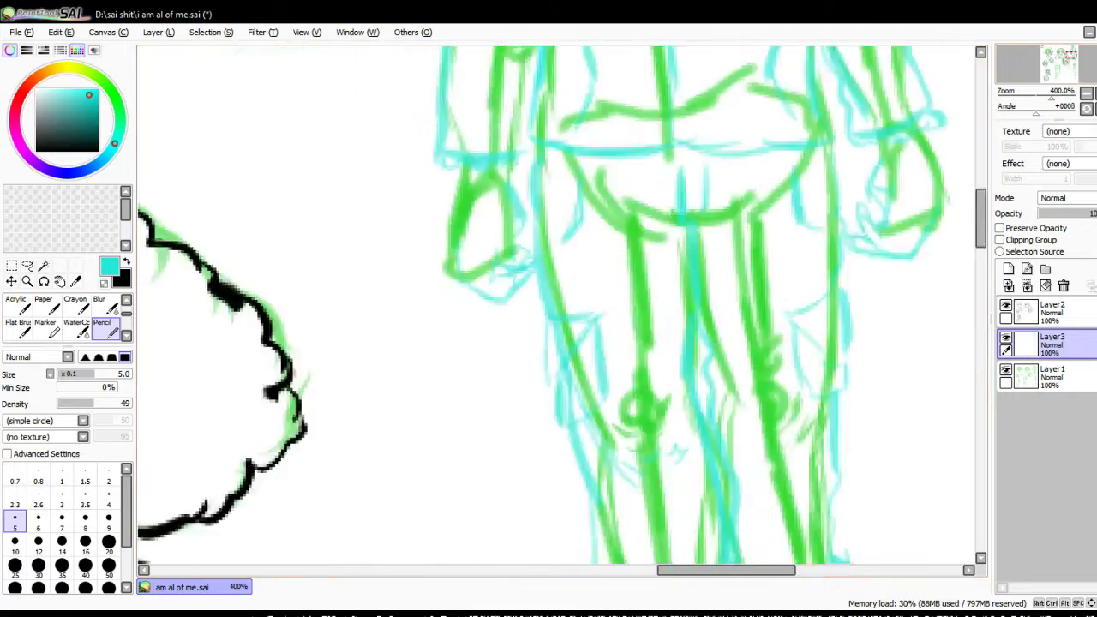
Step: Sketch loose, wavy trouser contours along both sides of the second full-body figure's legs down to the ankle
scroll(681, 362, "down", 5)
scroll(681, 362, "right", 1)
scroll(771, 428, "up", 5)
scroll(836, 509, "down", 5)
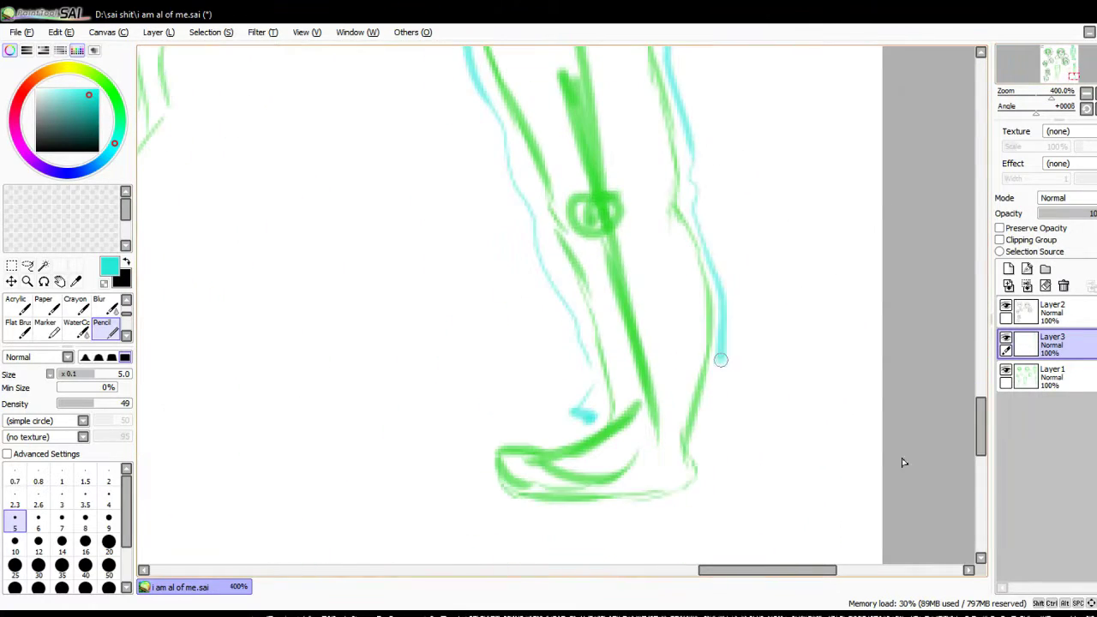
Step: Draw a turquoise star with short yellow strokes beside it on the detached limb next to the second figure
scroll(512, 493, "up", 5)
scroll(557, 308, "left", 1)
left_click_drag(560, 240, 580, 285)
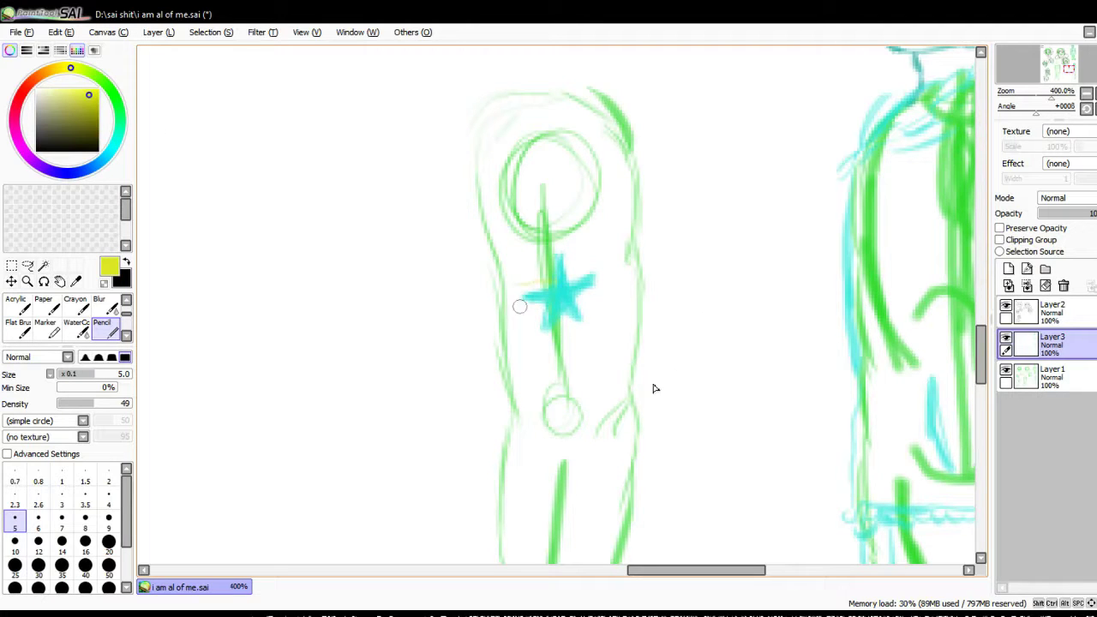
Step: Outline a loose, wavy sleeve in turquoise around the detached limb and close it with a ruffled hem
left_click_drag(448, 115, 465, 210)
scroll(578, 254, "down", 5)
scroll(577, 255, "left", 1)
left_click_drag(771, 50, 749, 342)
left_click_drag(621, 158, 593, 342)
left_click_drag(582, 347, 754, 351)
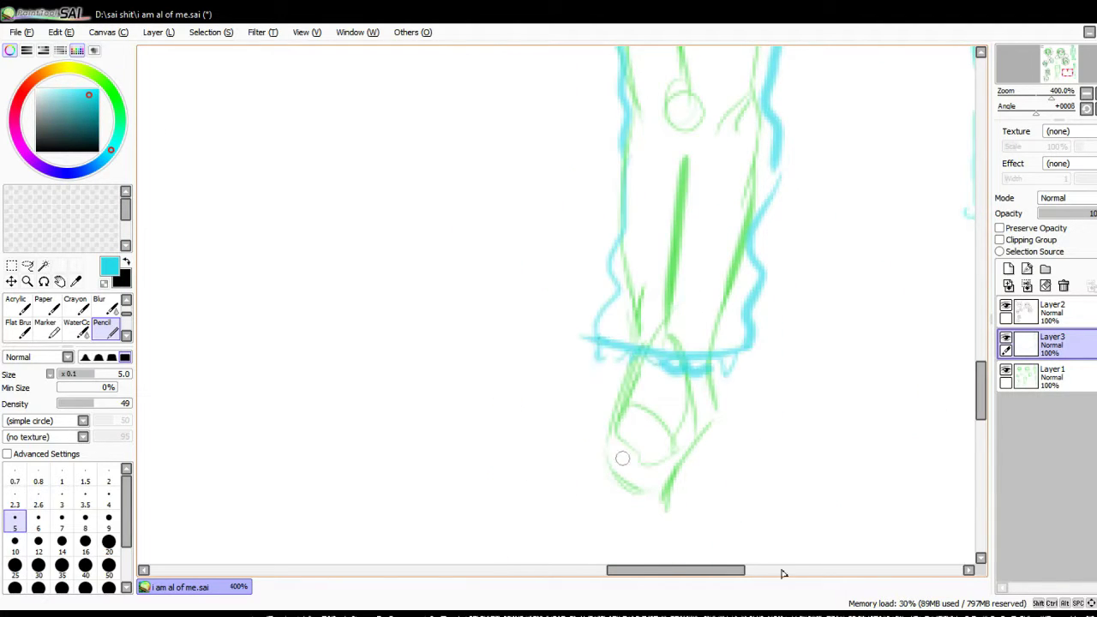
Step: Sketch the rounded shape at the detached limb's lower end and its contours up to the ruffled hem
scroll(599, 411, "down", 2)
scroll(599, 411, "right", 1)
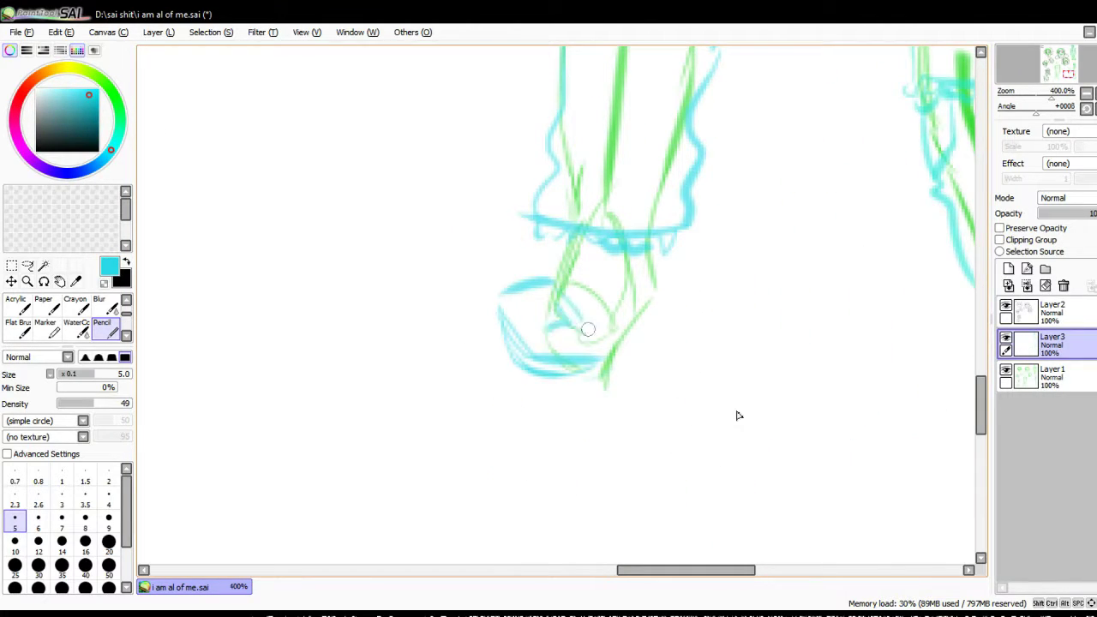
scroll(656, 365, "up", 8)
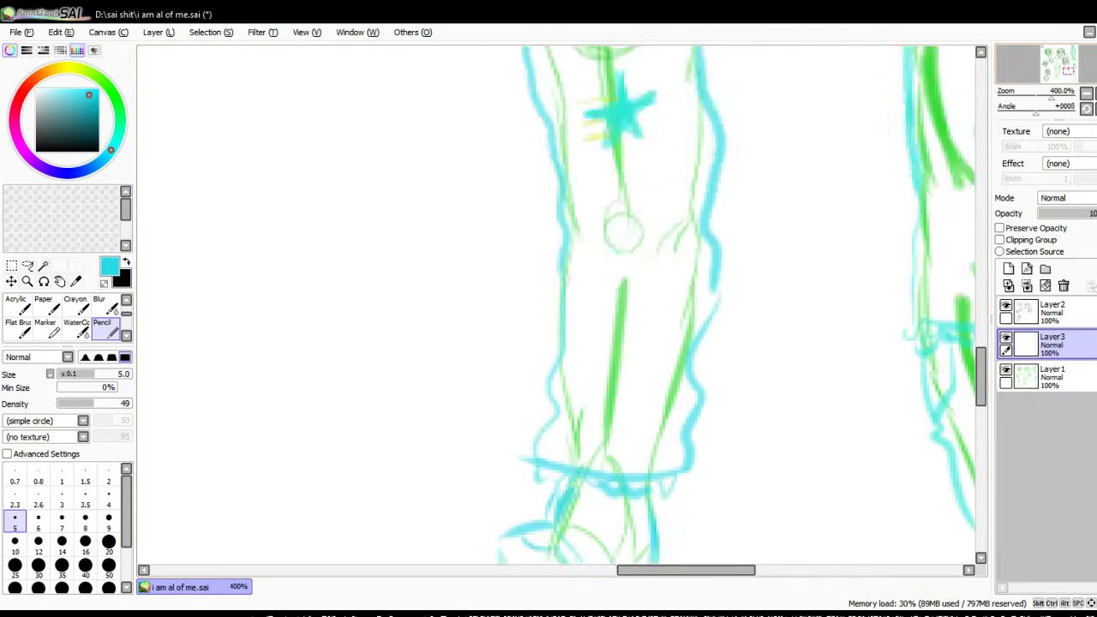
Step: Sketch a long flat puddle beneath the third full-body figure and the first drips hanging from its feet and legs
scroll(660, 368, "left", 2)
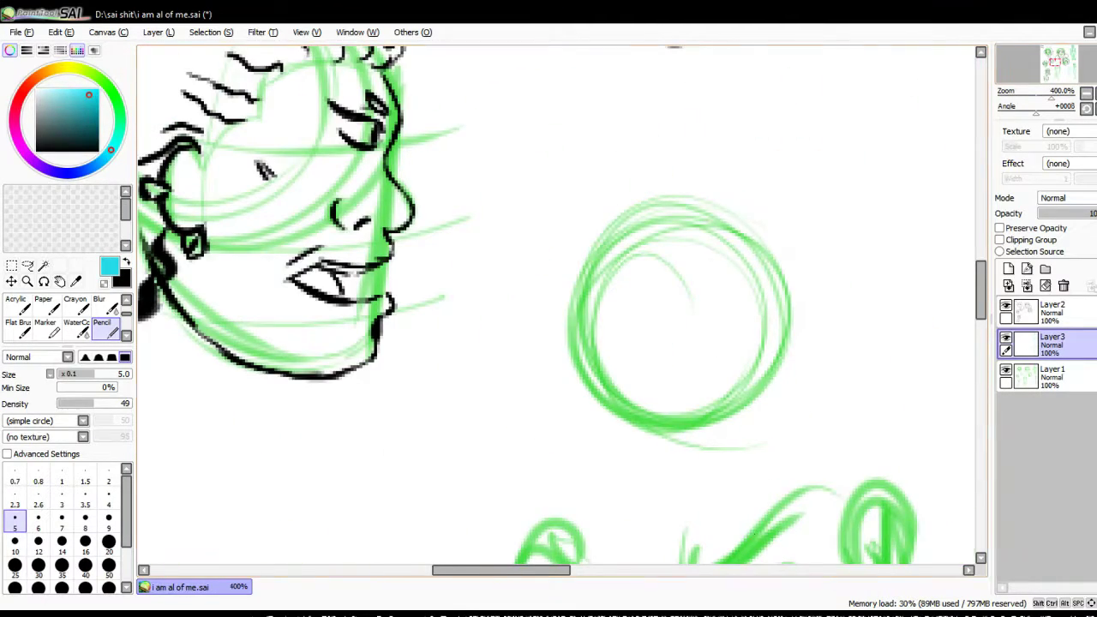
scroll(534, 300, "down", 8)
left_click_drag(793, 268, 815, 335)
left_click_drag(313, 448, 319, 450)
left_click_drag(514, 163, 480, 283)
left_click_drag(411, 248, 326, 334)
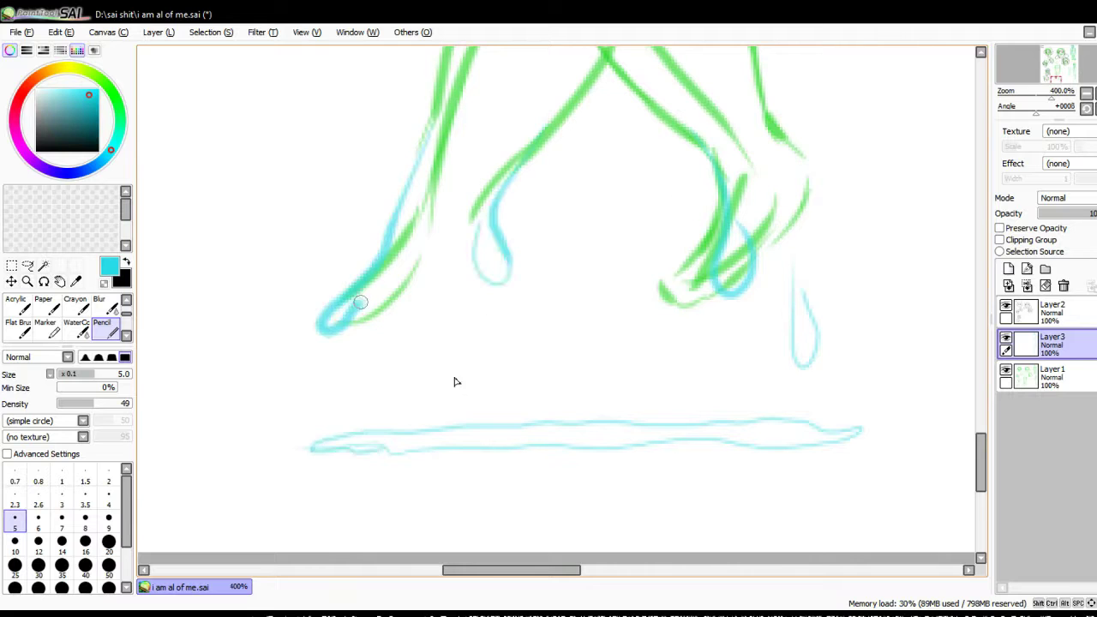
Step: Add melting drip contours around the third figure's feet and lower legs
left_click_drag(377, 274, 368, 351)
left_click_drag(463, 205, 450, 252)
left_click_drag(711, 138, 647, 343)
left_click_drag(813, 137, 771, 261)
Step: Sketch large drips down the outer side of the third figure's right-hand leg
scroll(580, 167, "up", 3)
scroll(581, 167, "right", 1)
left_click_drag(600, 163, 655, 199)
left_click_drag(610, 167, 664, 377)
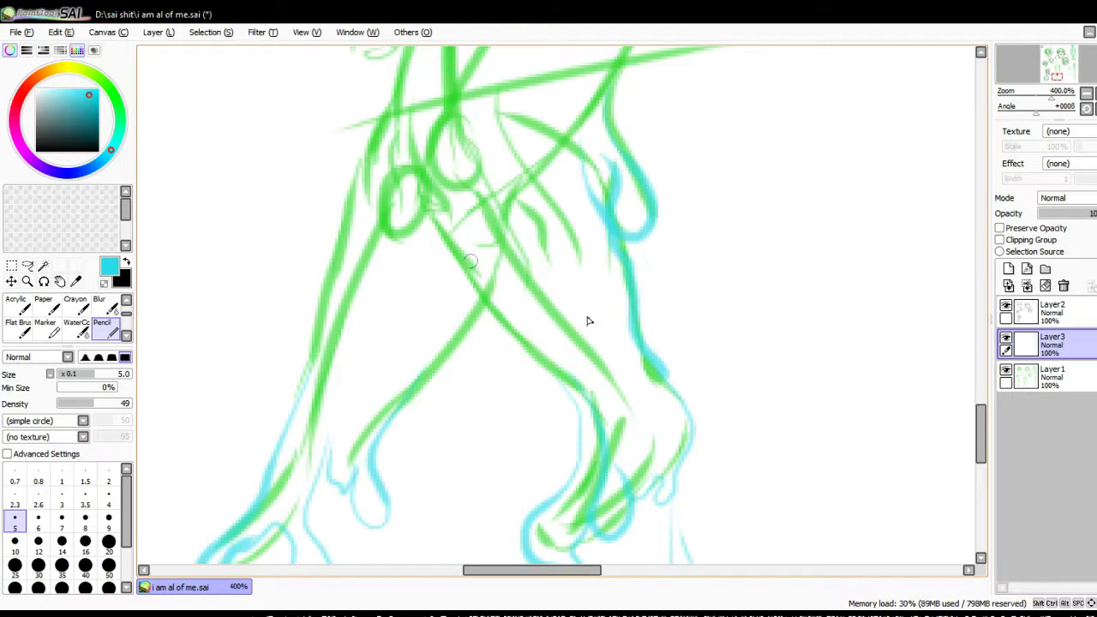
Step: Sketch hanging drips across the third figure's knees and thighs and along the inner edges of both legs
left_click_drag(512, 216, 596, 329)
left_click_drag(500, 162, 497, 202)
left_click_drag(477, 191, 486, 260)
left_click_drag(370, 176, 399, 287)
left_click_drag(419, 214, 545, 296)
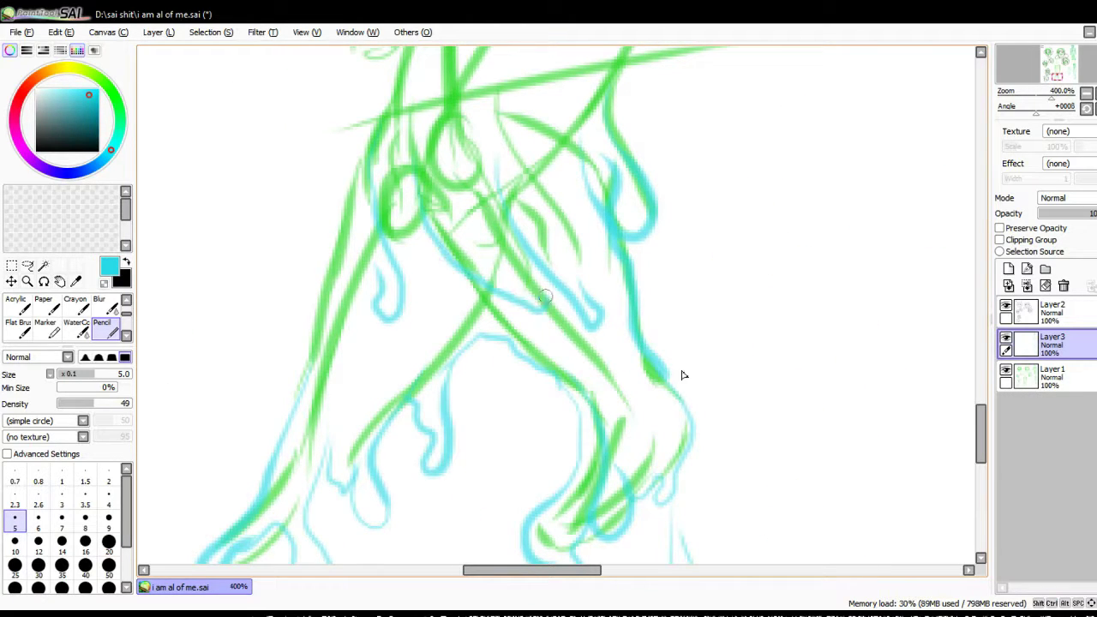
scroll(438, 331, "up", 6)
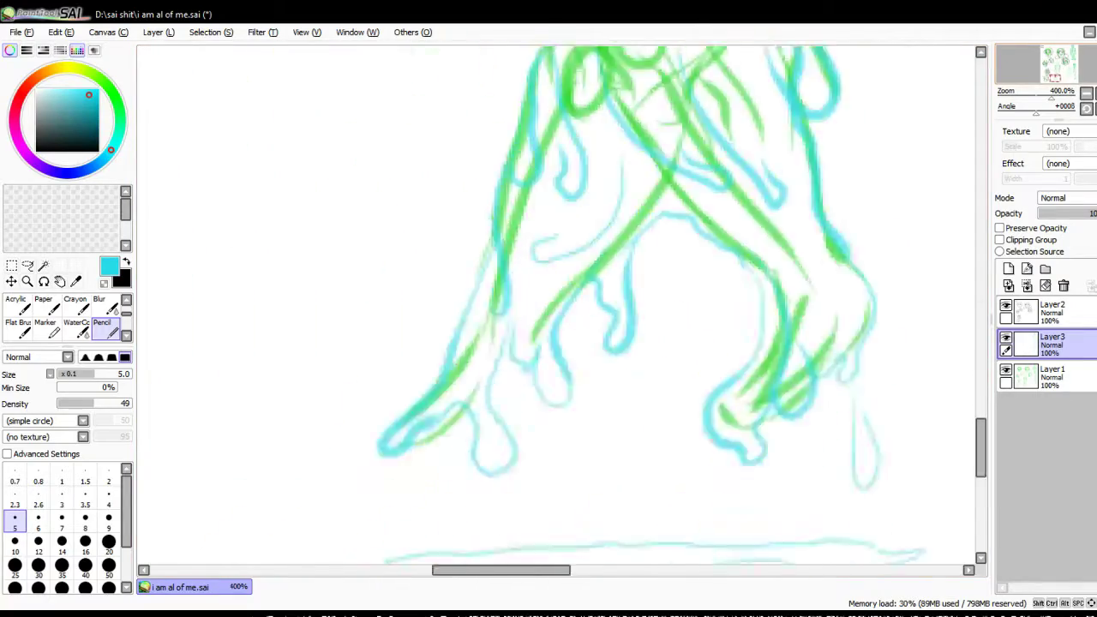
Step: Sketch leafy collar tufts on both sides of the third full-body figure's neckline
left_click_drag(473, 206, 319, 136)
left_click_drag(369, 120, 407, 137)
left_click_drag(412, 147, 445, 167)
left_click_drag(463, 176, 501, 210)
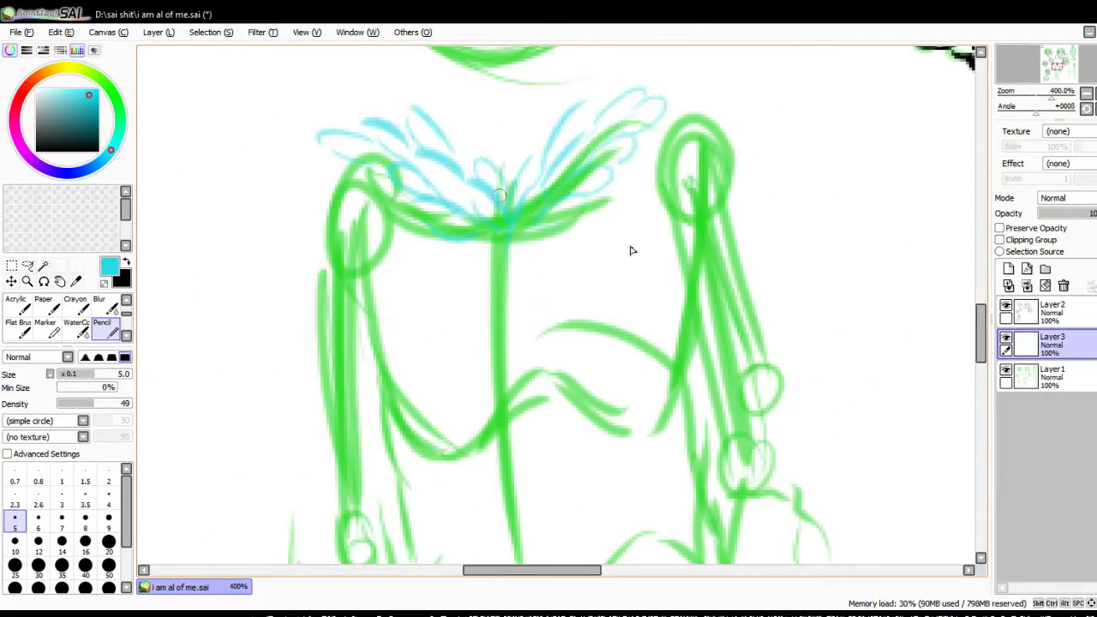
Step: Sketch the third figure's jaw, ear, eyes, nose and smiling mouth over its green head circle
scroll(629, 250, "up", 6)
mouse_move(462, 124)
left_mouse_down()
mouse_move(477, 311)
mouse_move(443, 422)
mouse_move(666, 384)
left_mouse_up()
left_click_drag(533, 228, 538, 291)
left_click_drag(490, 377, 573, 322)
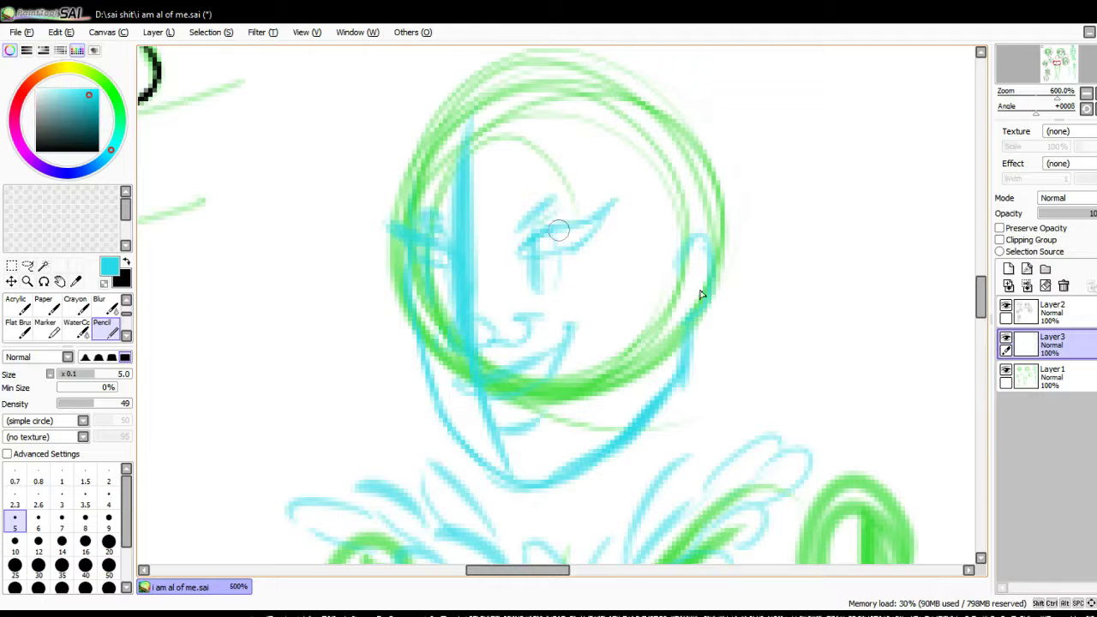
Step: Sketch the third figure's neck, extra leafy collar tufts and the hairline across its forehead
scroll(737, 337, "down", 5)
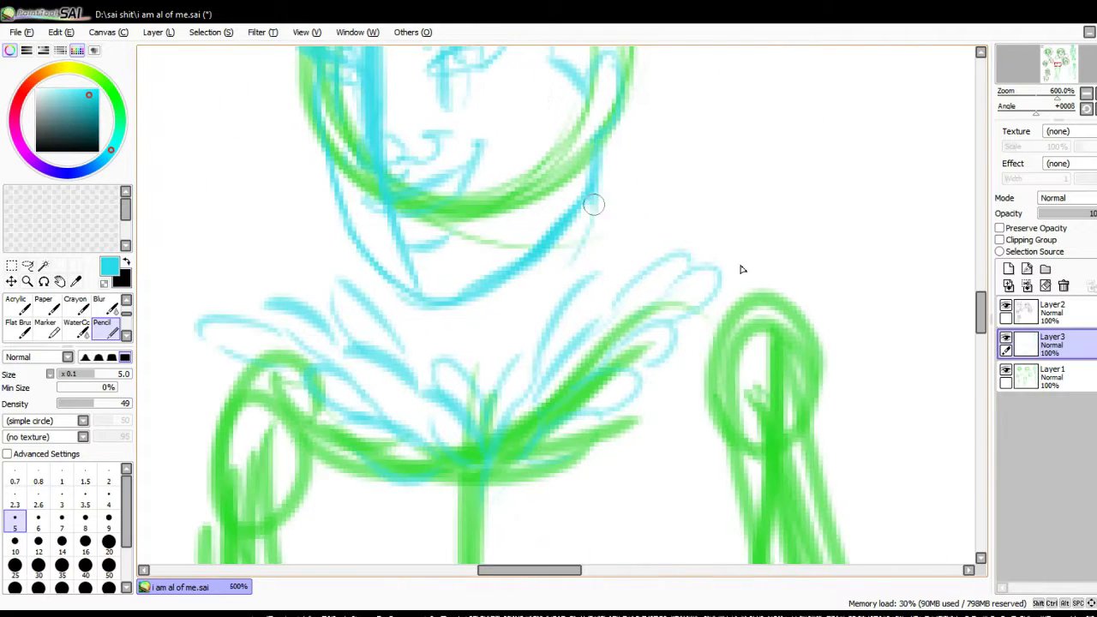
scroll(906, 311, "up", 5)
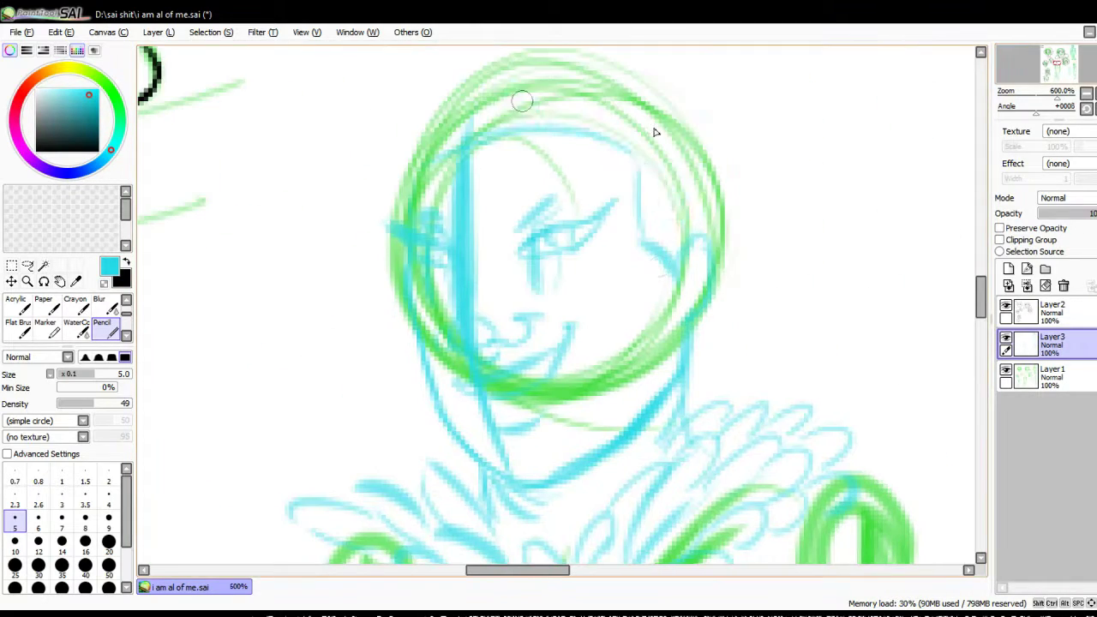
mouse_move(504, 130)
left_mouse_down()
mouse_move(720, 122)
mouse_move(865, 303)
mouse_move(783, 218)
mouse_move(402, 445)
left_mouse_up()
Step: Add inner strokes along the length of the puddle under the third figure's feet
scroll(557, 308, "down", 10)
left_click_drag(300, 324, 381, 319)
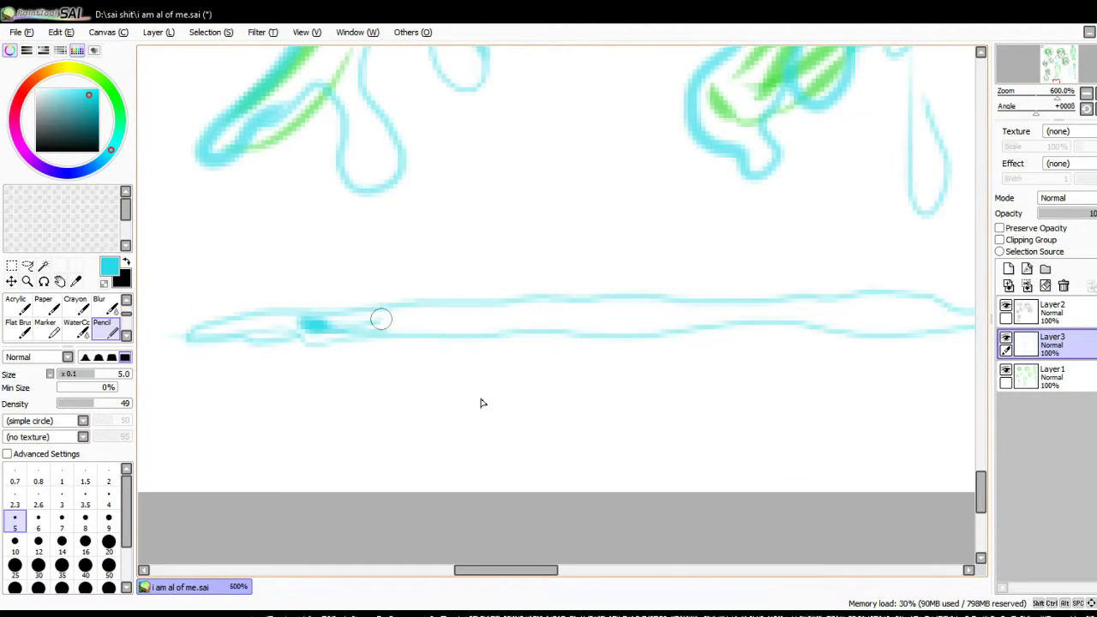
left_click_drag(210, 337, 829, 333)
Step: Sketch the third figure's right-hand shoulder and wide sleeve with a ruffled cuff and drips hanging below it
scroll(557, 308, "up", 10)
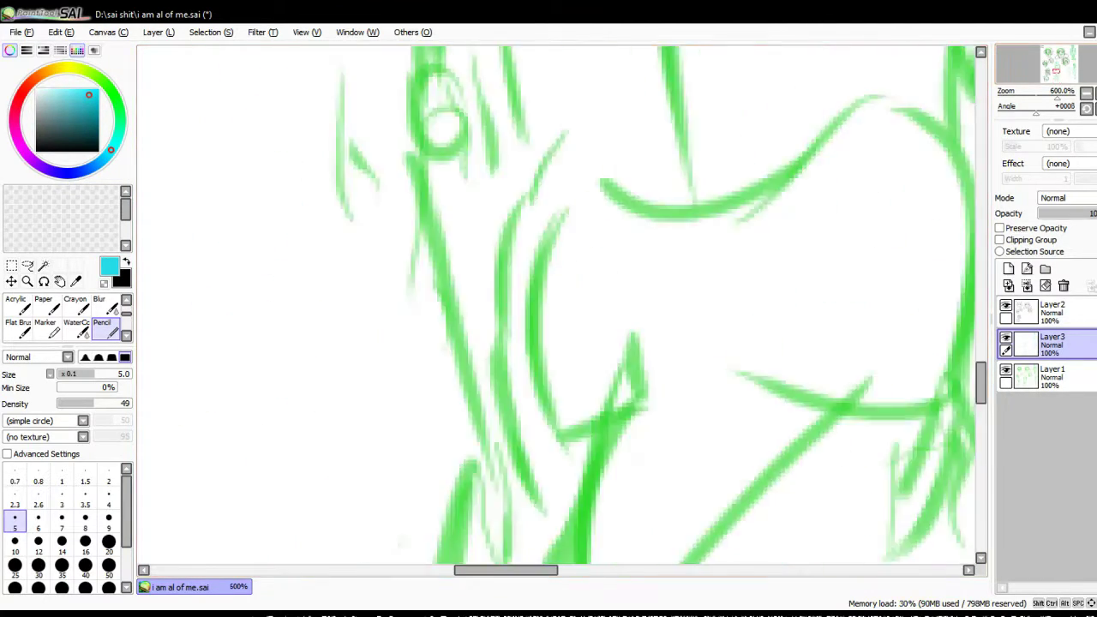
scroll(556, 309, "up", 5)
scroll(557, 309, "down", 3)
scroll(557, 308, "up", 5)
scroll(557, 308, "right", 5)
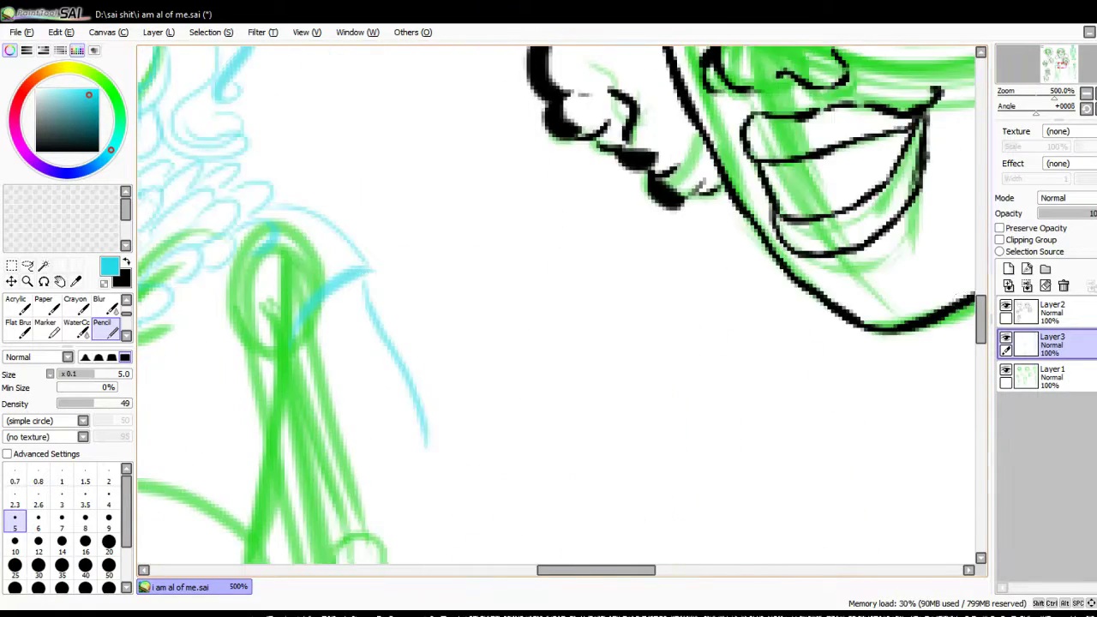
scroll(557, 308, "down", 5)
left_click_drag(330, 467, 535, 439)
scroll(557, 308, "left", 5)
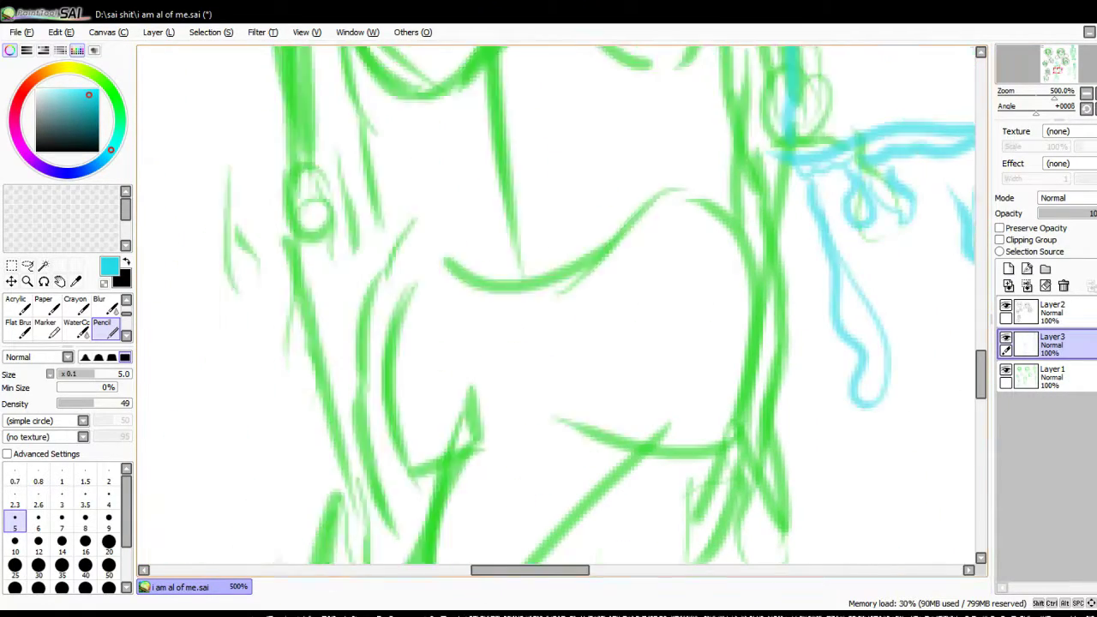
Step: Sketch the third figure's left-hand sleeve with its ruffled cuff, and the slanted waist hem of its top
scroll(557, 308, "down", 5)
scroll(556, 308, "right", 3)
left_click_drag(339, 98, 313, 501)
left_click_drag(304, 488, 416, 518)
left_click_drag(411, 189, 432, 506)
left_click_drag(848, 454, 548, 531)
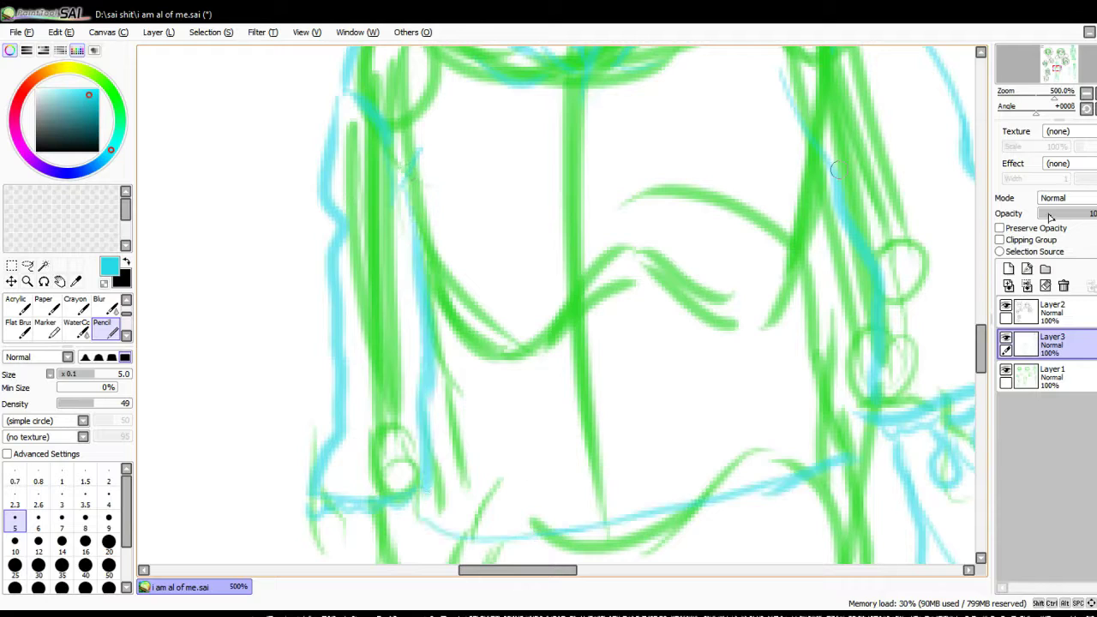
Step: Sketch the third figure's right-hand side contour, the top's front opening line and drips below the left-hand cuff
left_click_drag(857, 209, 814, 445)
left_click_drag(612, 308, 586, 488)
scroll(557, 308, "down", 3)
scroll(557, 308, "up", 3)
scroll(557, 308, "down", 1)
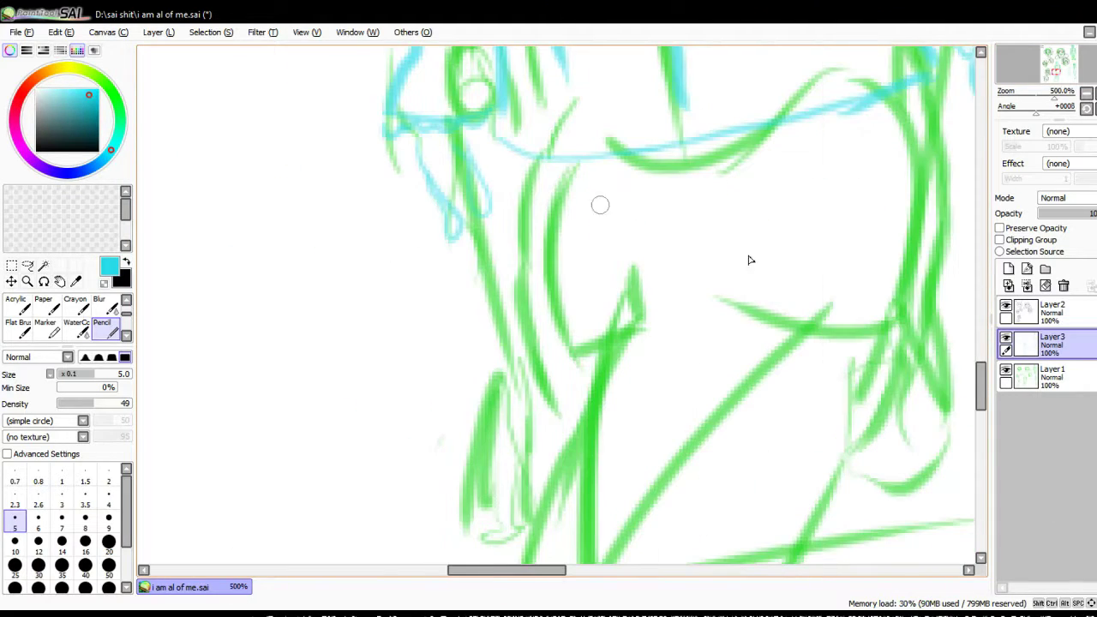
Step: Sketch creases at the third figure's hips and crotch and the outer contour of its left-hand thigh
left_click_drag(593, 194, 610, 249)
left_click_drag(633, 248, 672, 292)
left_click_drag(829, 150, 857, 279)
mouse_move(540, 257)
left_mouse_down()
mouse_move(521, 165)
mouse_move(510, 450)
left_mouse_up()
scroll(557, 309, "up", 3)
left_click_drag(493, 328, 494, 466)
Step: Sketch the third figure's right-hand thigh contour, the hem across the legs and the remaining lower-leg contours
scroll(556, 309, "down", 3)
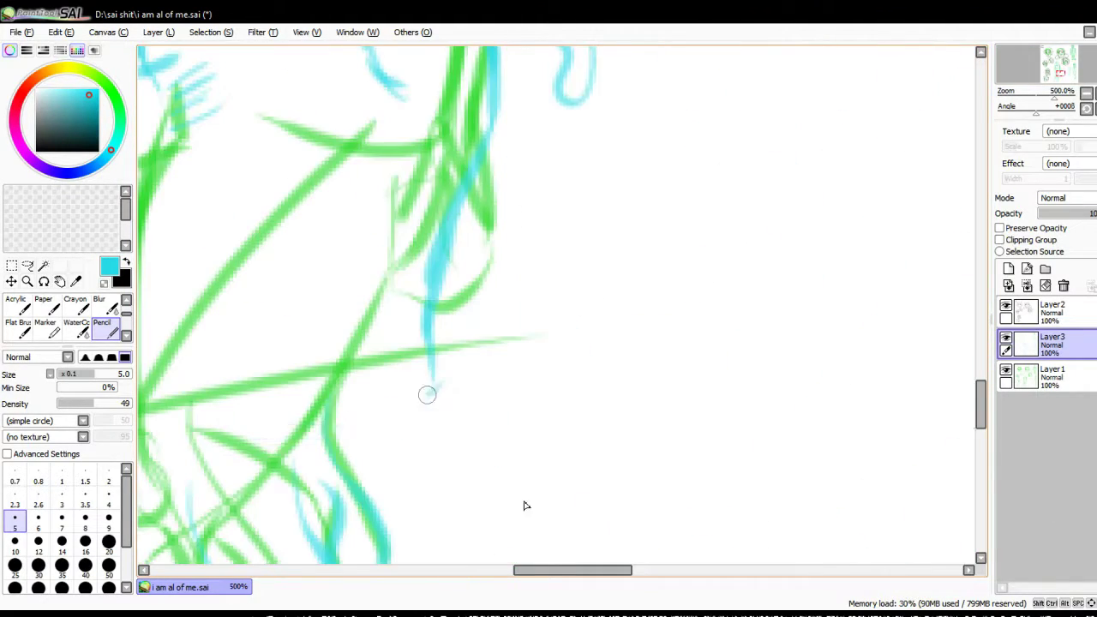
left_click_drag(426, 394, 226, 437)
scroll(557, 308, "down", 3)
left_click_drag(282, 193, 304, 360)
left_click_drag(321, 377, 415, 471)
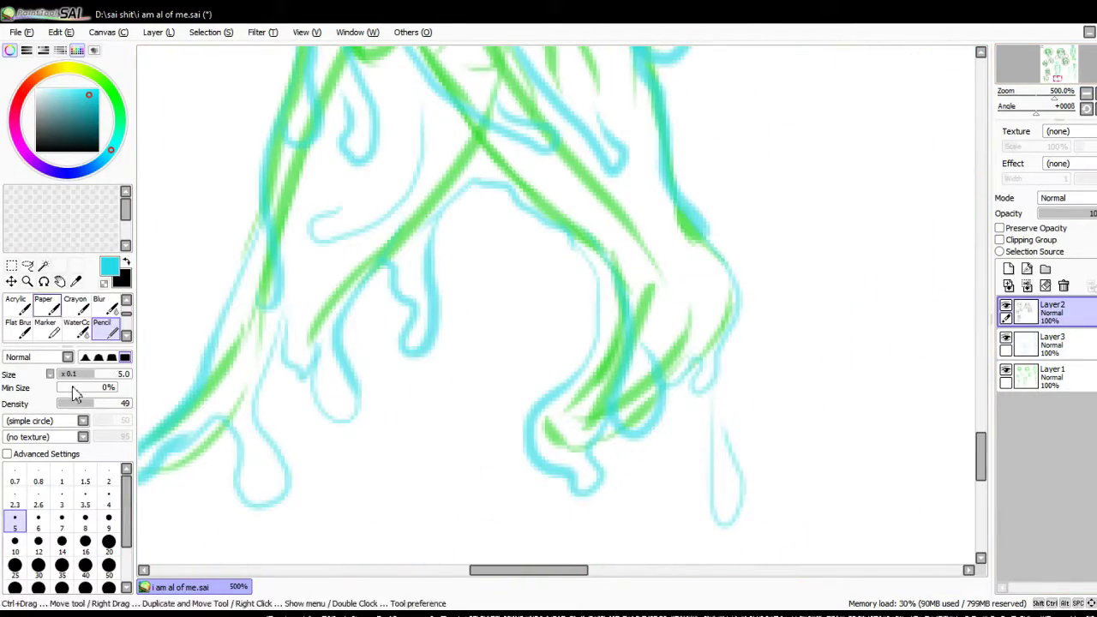
Step: Switch to the line-art layer, Layer2, and set up the Ink Pen in black
key("n")
key("x")
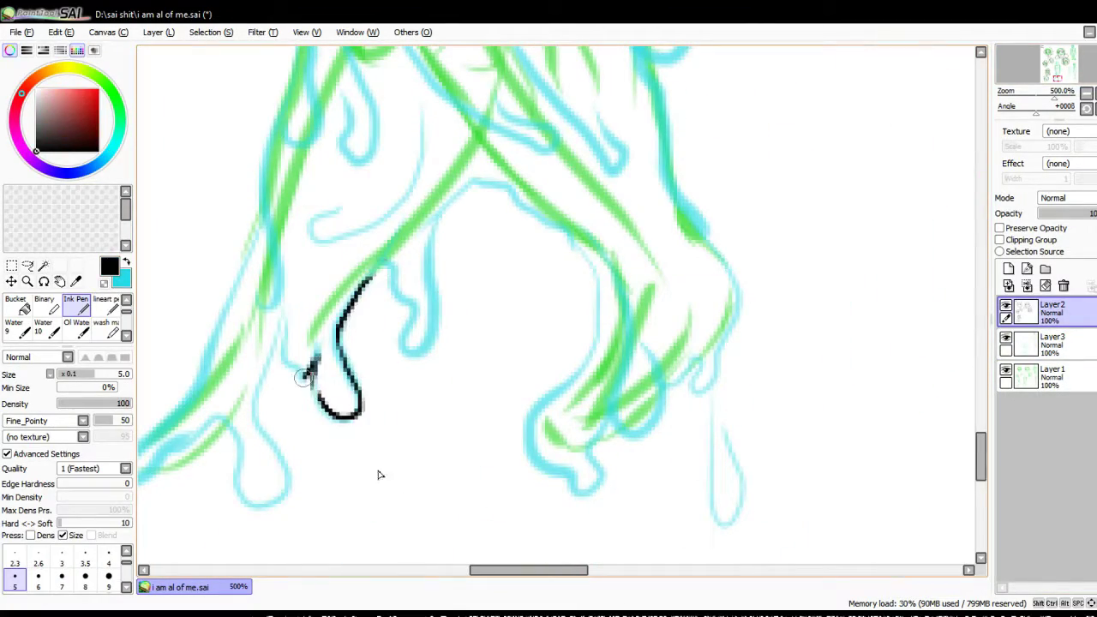
Step: Ink the third figure's dripping lower-leg contours, the inner arch between the legs and the curled drips in black
left_click_drag(308, 377, 287, 459)
mouse_move(341, 330)
left_mouse_down()
mouse_move(430, 229)
mouse_move(600, 480)
left_mouse_up()
left_click_drag(599, 257, 604, 432)
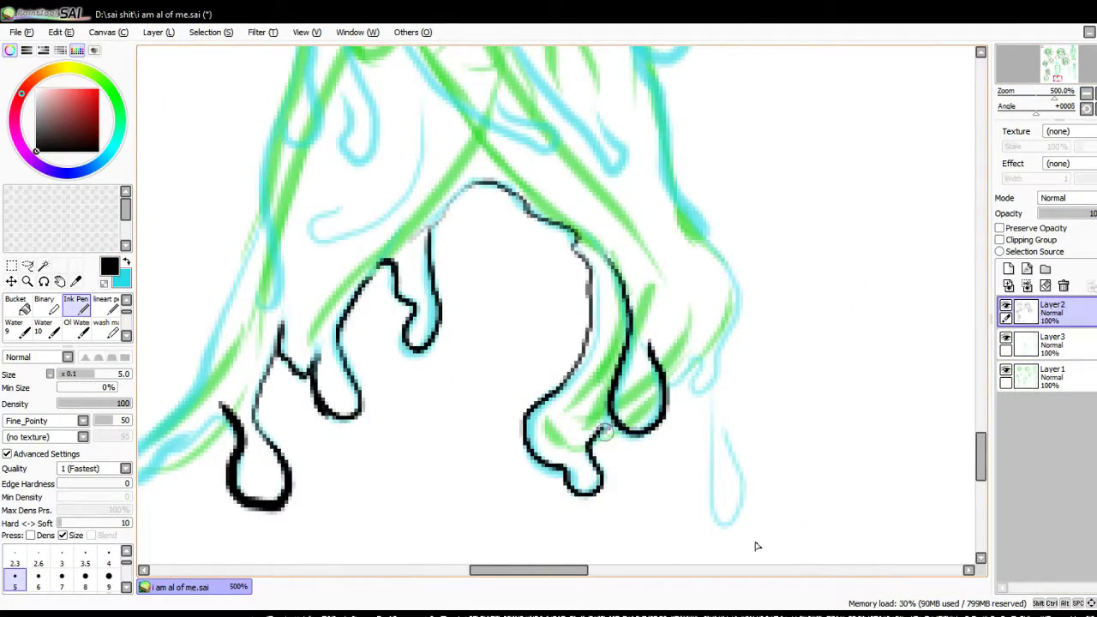
left_click_drag(670, 161, 711, 385)
left_click_drag(425, 152, 317, 236)
left_click_drag(632, 73, 526, 184)
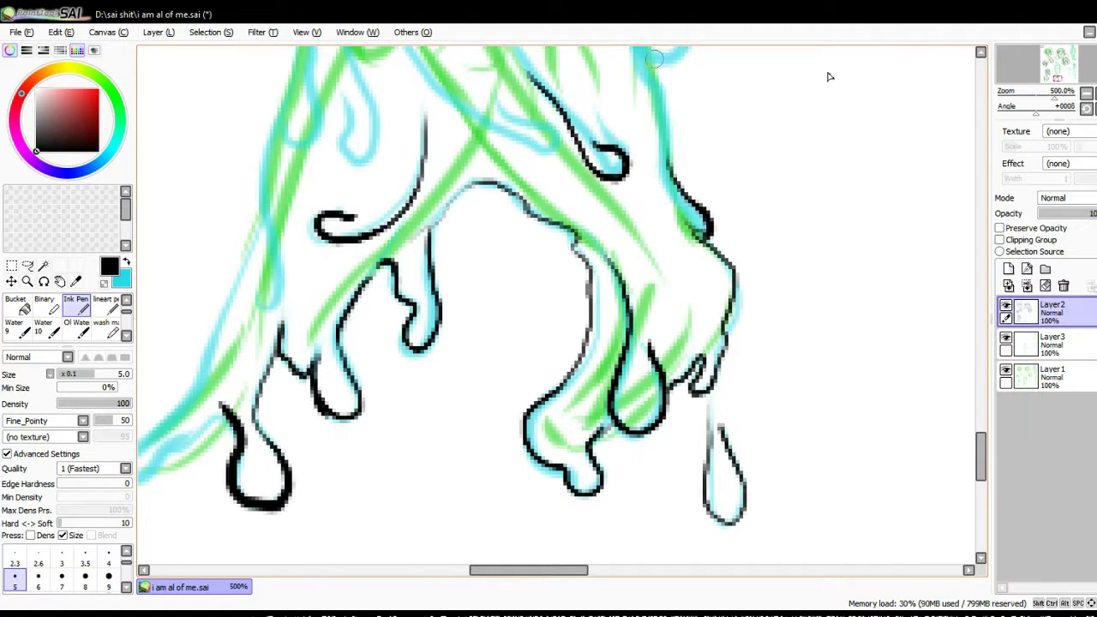
Step: Ink the third figure's left-hand lower-leg contour with its long drip and the pointed foot
mouse_move(270, 227)
left_mouse_down()
mouse_move(651, 227)
mouse_move(655, 317)
left_mouse_up()
left_click_drag(638, 244, 497, 467)
left_click_drag(599, 407, 557, 455)
scroll(555, 457, "up", 10)
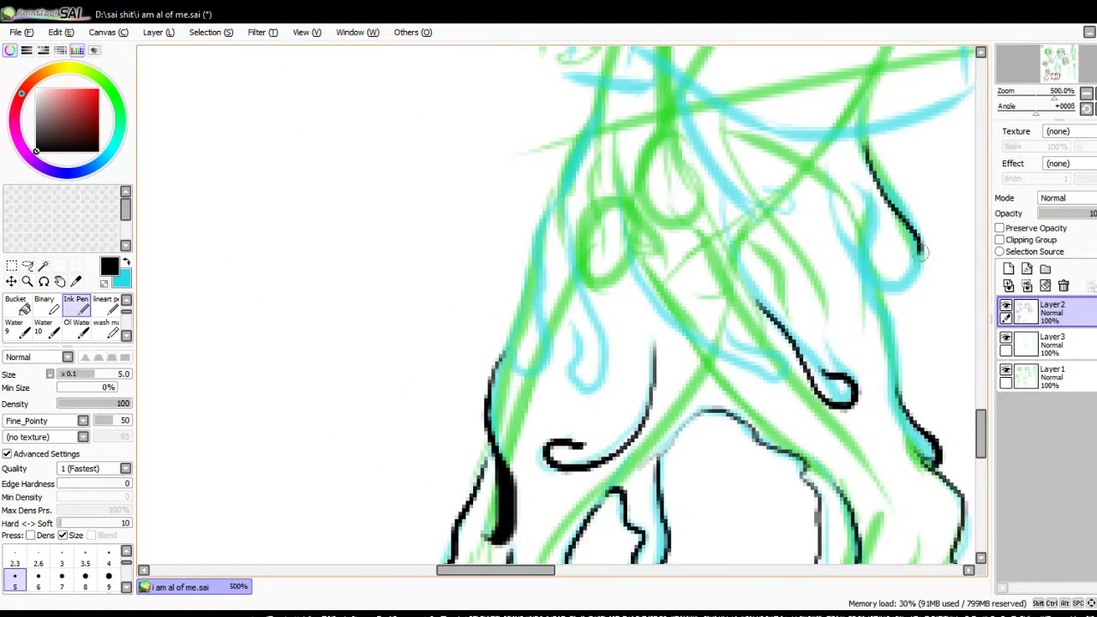
Step: Switch to Layer3 and turquoise and rework the top of the third figure's head with new hair and goggle-like contours
left_click(1052, 342)
left_click_drag(664, 240, 720, 241)
key("ctrl+z")
key("x")
left_click_drag(662, 274, 728, 250)
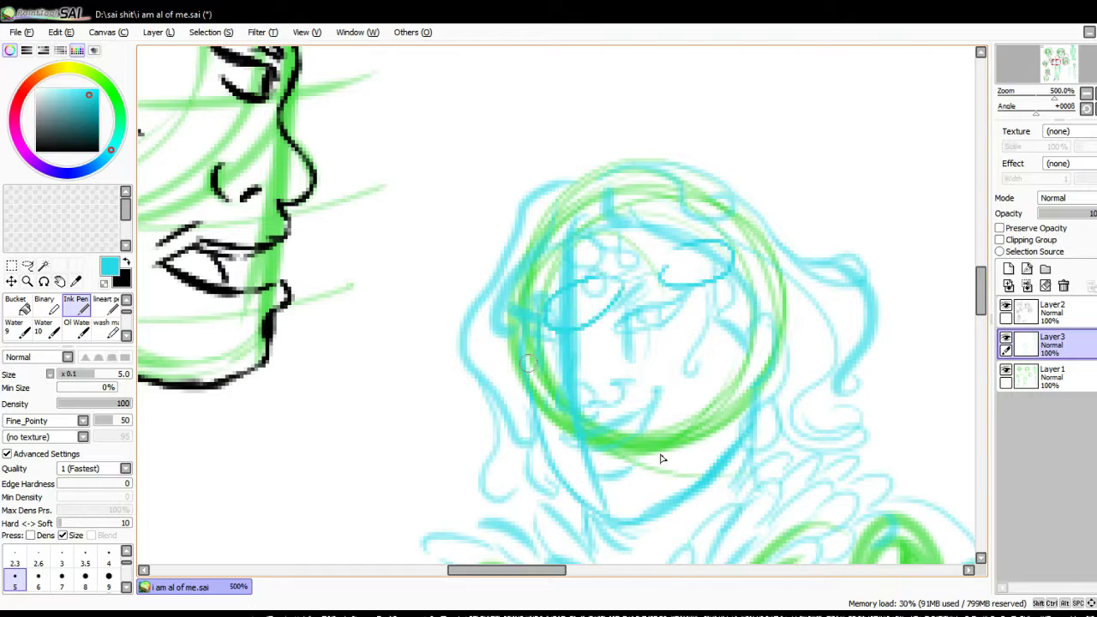
key("ctrl+z")
key("ctrl+z")
left_click_drag(523, 214, 591, 163)
left_click_drag(690, 163, 771, 203)
left_click_drag(548, 227, 612, 163)
left_click_drag(681, 205, 778, 210)
Step: Return to Layer2 with black and ink the drips and folds on the third figure's legs below the hem
left_click(1052, 310)
key("x")
scroll(341, 354, "down", 10)
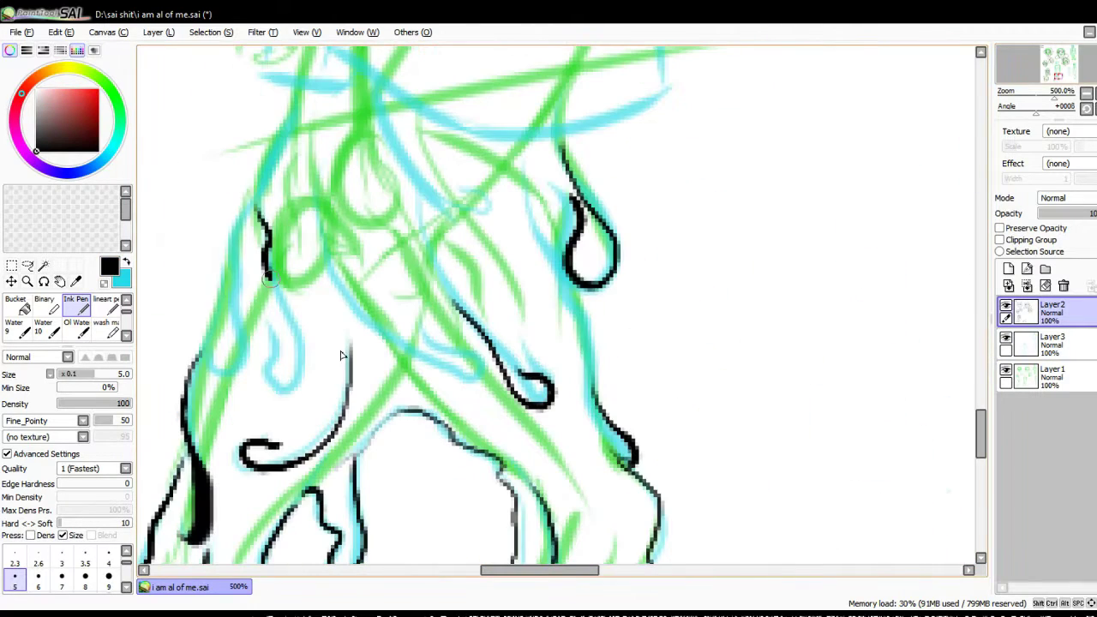
left_click_drag(274, 313, 295, 386)
left_click_drag(253, 193, 204, 377)
left_click_drag(377, 137, 488, 225)
left_click_drag(522, 163, 538, 330)
left_click_drag(347, 295, 470, 364)
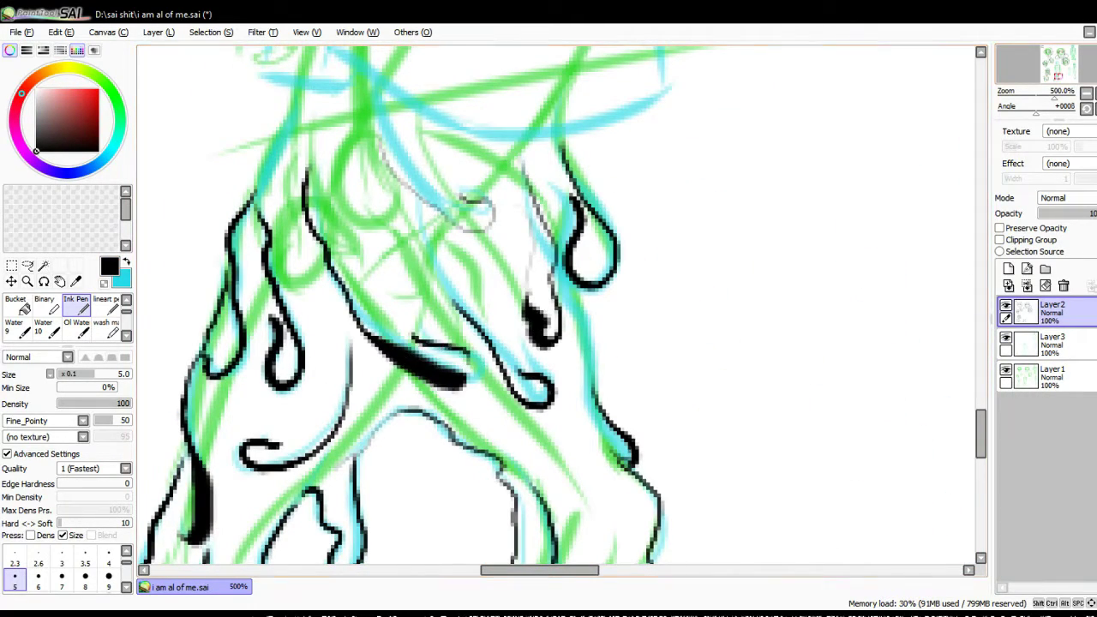
Step: Ink the outline of the flat puddle beneath the third figure's feet
scroll(435, 377, "down", 5)
mouse_move(264, 394)
left_mouse_down()
mouse_move(433, 373)
mouse_move(939, 383)
left_mouse_up()
left_click_drag(360, 386, 844, 368)
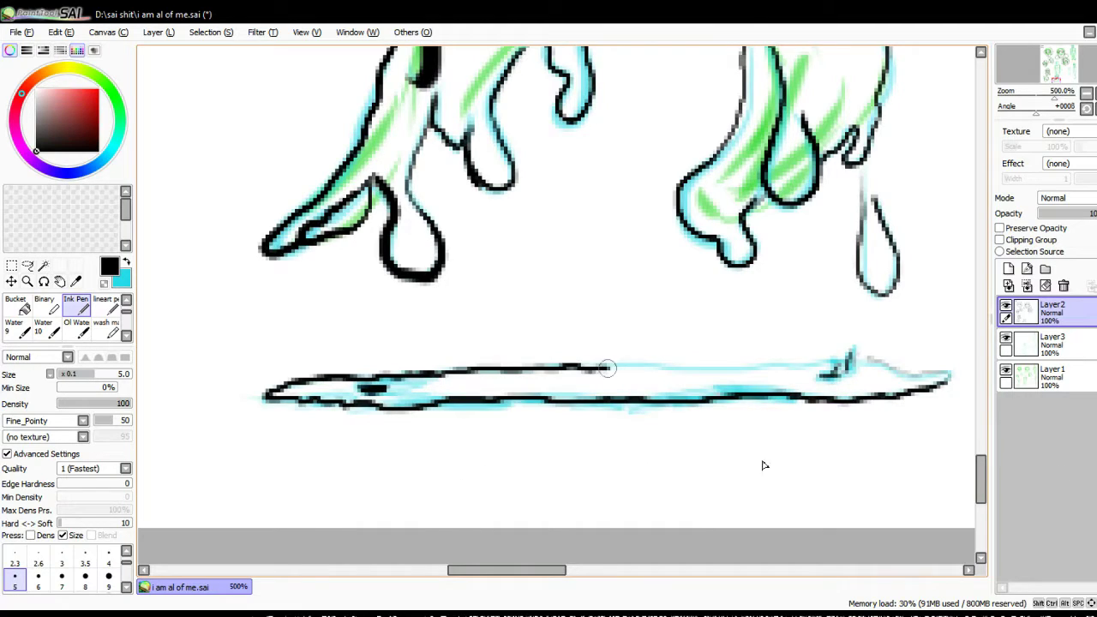
Step: Ink the crotch creases, the hip fold and the outer right-hand thigh contour of the third figure
scroll(762, 462, "up", 10)
left_click_drag(358, 257, 385, 364)
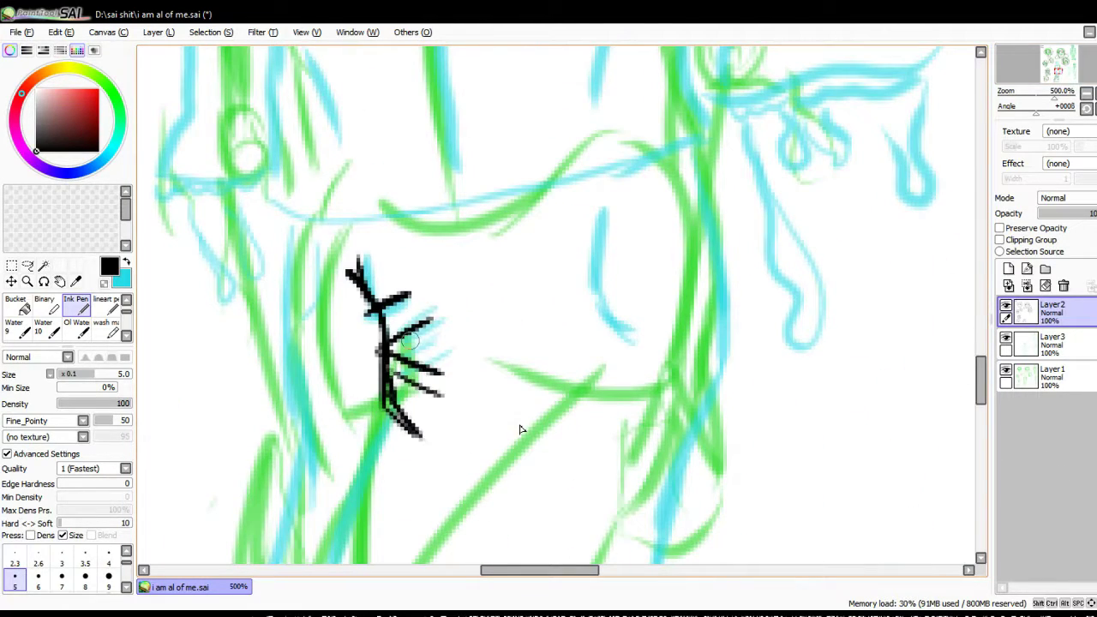
mouse_move(702, 147)
left_mouse_down()
mouse_move(711, 364)
mouse_move(655, 548)
left_mouse_up()
left_click_drag(588, 219, 600, 347)
left_click_drag(276, 240, 278, 317)
Step: Ink the curved hem across the third figure's legs and the left-hand leg contours beside it
scroll(514, 286, "down", 5)
left_click_drag(411, 231, 744, 192)
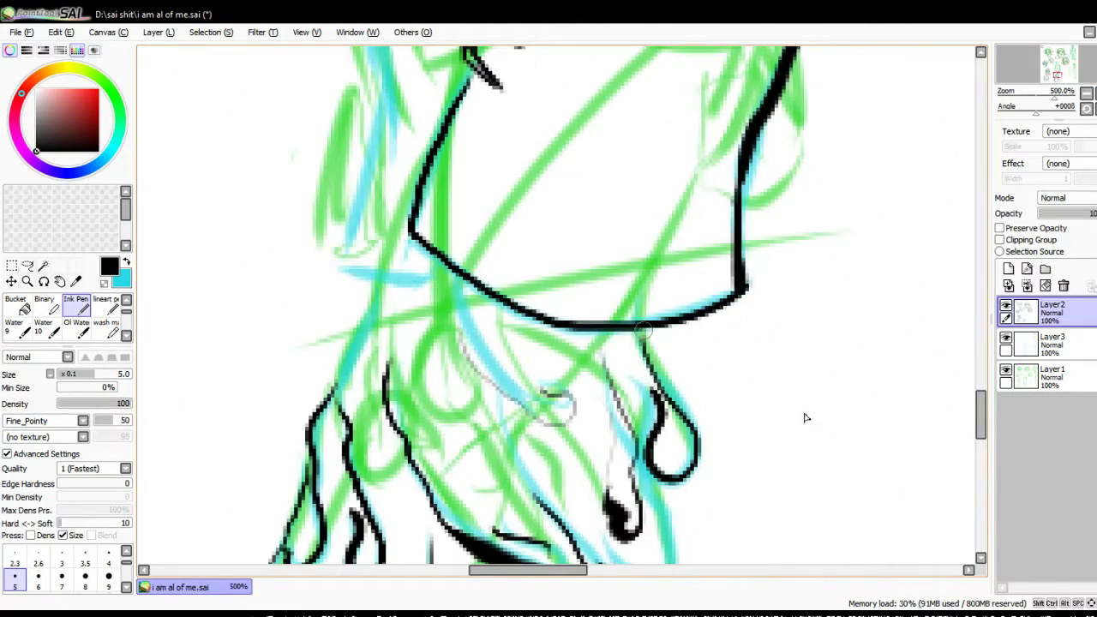
left_click_drag(351, 120, 377, 202)
left_click_drag(390, 270, 330, 394)
left_click_drag(343, 185, 436, 283)
Step: Ink the hip contour and the scalloped lower edge of the third figure's top
scroll(643, 330, "up", 5)
left_click_drag(583, 228, 602, 503)
mouse_move(572, 192)
left_mouse_down()
mouse_move(612, 208)
mouse_move(750, 215)
left_mouse_up()
left_click_drag(968, 145, 660, 214)
left_click_drag(540, 249, 844, 208)
Step: Ink the third figure's shoulder seams, the wavy left-hand sleeve and the left-hand side of the top
left_click_drag(722, 215, 608, 372)
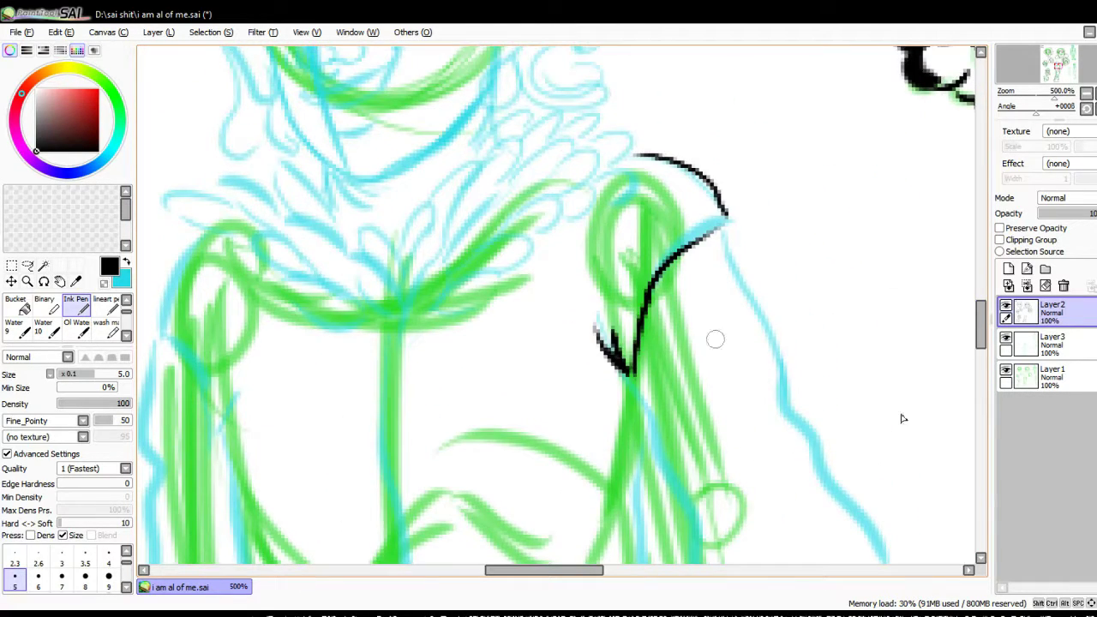
left_click_drag(715, 337, 977, 342)
left_click_drag(483, 101, 510, 287)
left_click_drag(446, 188, 433, 475)
scroll(561, 326, "down", 3)
left_click_drag(510, 120, 531, 480)
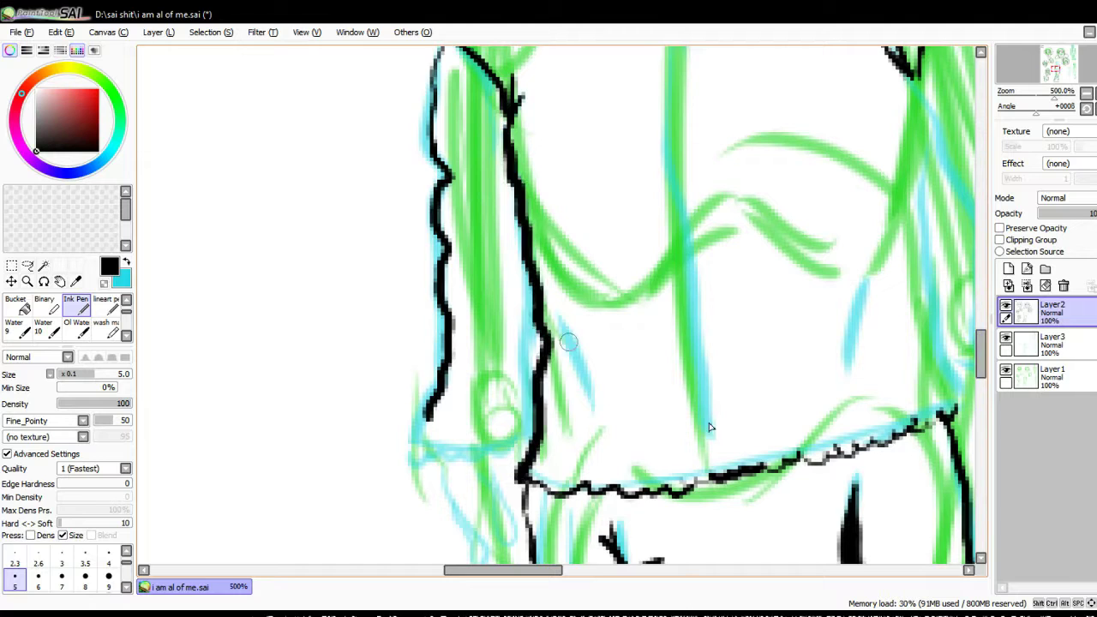
Step: Ink the waist creases on the third figure's top and the scalloped left-hand cuff
left_click_drag(565, 330, 592, 437)
left_click_drag(863, 283, 869, 377)
left_click_drag(522, 428, 463, 451)
left_click_drag(632, 559, 714, 311)
left_click_drag(557, 244, 583, 342)
Step: Ink the third figure's scalloped right-hand cuff and the drips hanging beneath it
left_click_drag(942, 205, 406, 376)
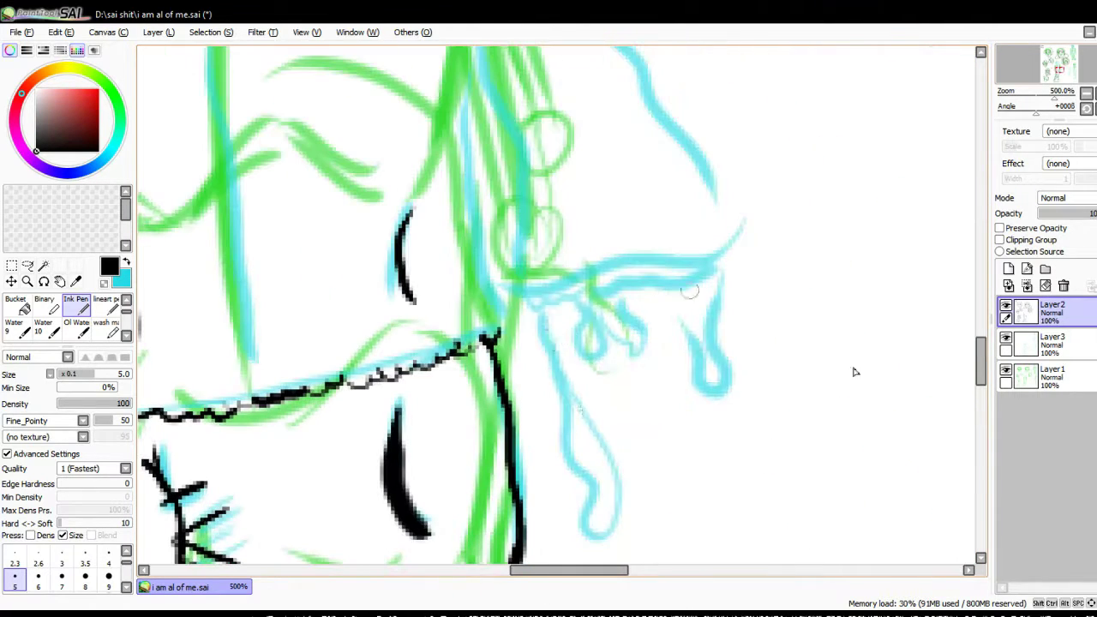
left_click_drag(548, 327, 591, 376)
mouse_move(600, 305)
left_mouse_down()
mouse_move(608, 356)
mouse_move(651, 353)
left_mouse_up()
left_click_drag(692, 299, 719, 317)
mouse_move(514, 300)
left_mouse_down()
mouse_move(715, 283)
mouse_move(744, 221)
left_mouse_up()
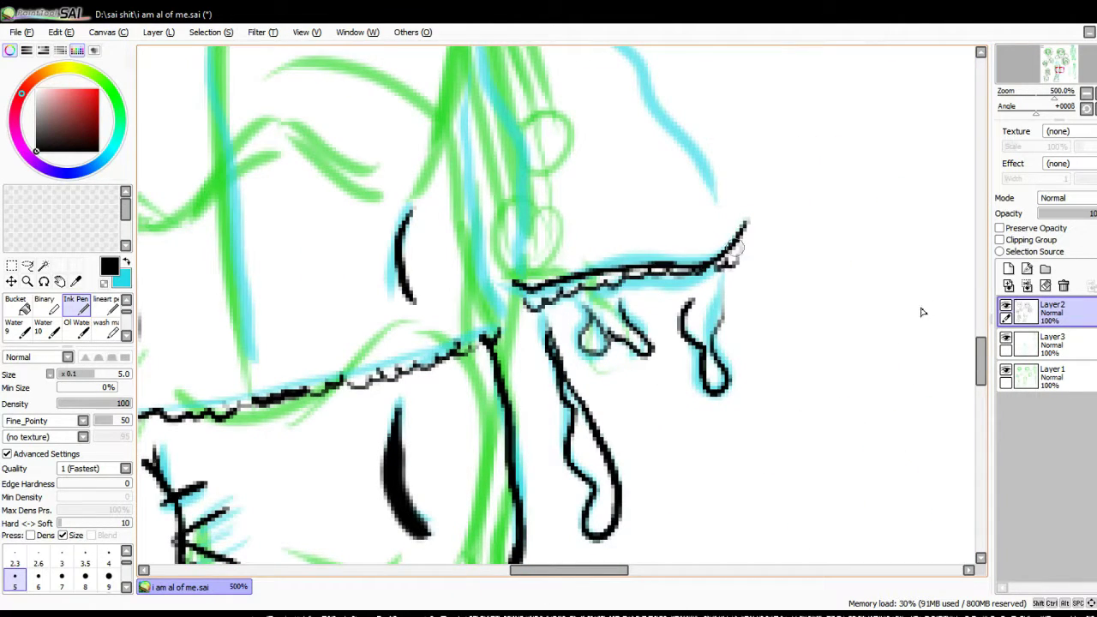
Step: Ink the flared right-hand sleeve's contours and the right-hand side and hem line of the third figure's top
mouse_move(922, 311)
left_mouse_down()
mouse_move(769, 409)
mouse_move(977, 424)
left_mouse_up()
scroll(557, 308, "down", 2)
left_click_drag(653, 283, 662, 395)
left_click_drag(598, 221, 617, 337)
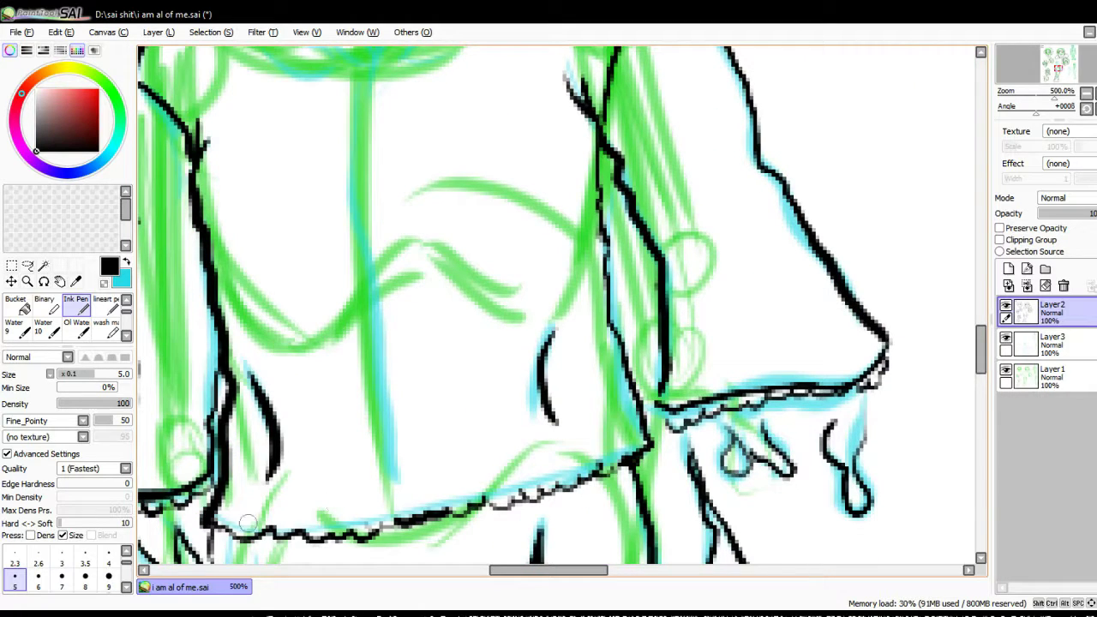
left_click_drag(247, 523, 643, 458)
Step: Ink the overlapping feathers on the right-hand half of the third figure's collar
scroll(714, 372, "up", 7)
mouse_move(450, 193)
left_mouse_down()
mouse_move(377, 300)
mouse_move(377, 351)
left_mouse_up()
left_click_drag(472, 235, 394, 334)
left_click_drag(527, 155, 437, 231)
left_click_drag(531, 231, 429, 283)
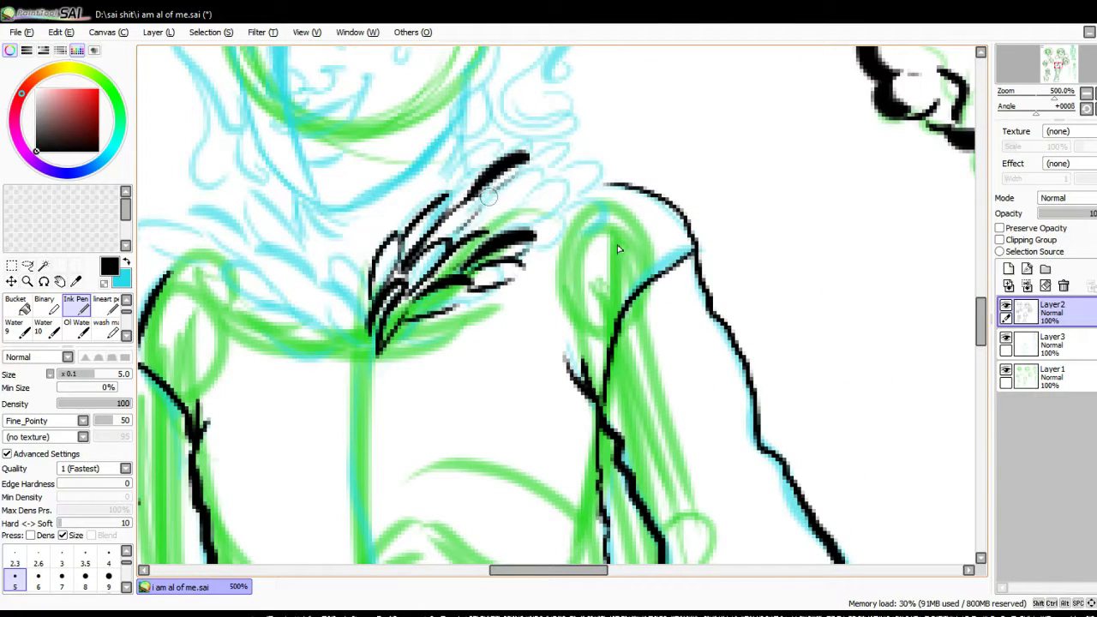
left_click_drag(616, 244, 518, 163)
left_click_drag(617, 201, 557, 235)
scroll(591, 403, "up", 3)
left_click_drag(576, 274, 488, 296)
Step: Ink the overlapping feathers on the left-hand half of the third figure's collar out to the shoulder
left_click_drag(368, 476, 295, 403)
left_click_drag(330, 385, 249, 394)
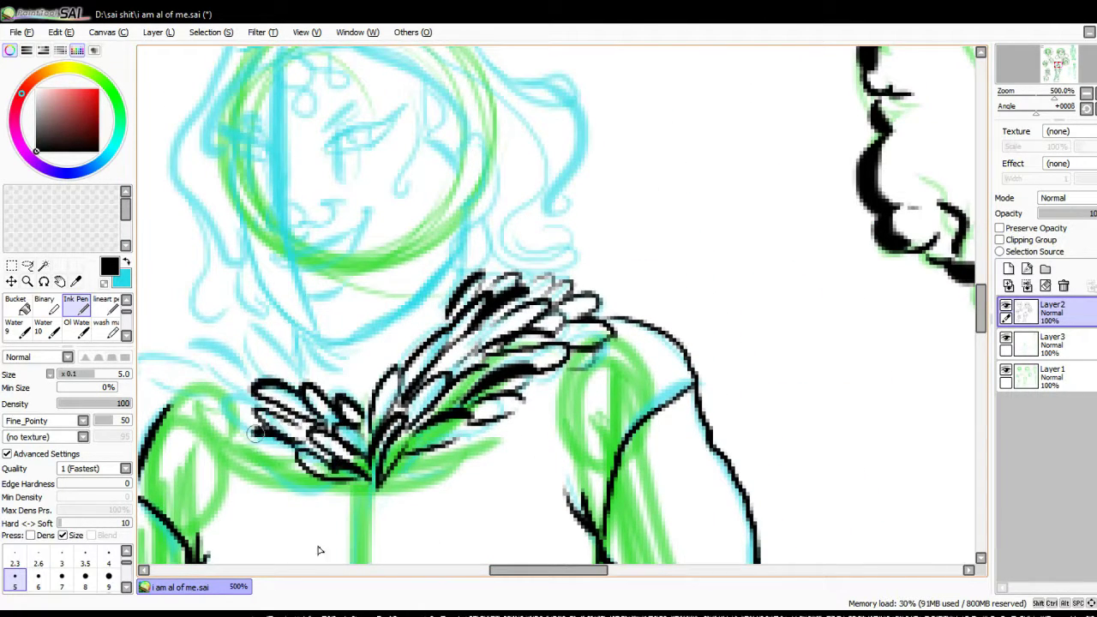
left_click_drag(334, 495, 248, 424)
left_click_drag(317, 394, 180, 368)
key("ctrl+z")
left_click_drag(267, 419, 208, 343)
scroll(518, 520, "left", 3)
left_click_drag(476, 383, 383, 327)
left_click_drag(482, 437, 358, 351)
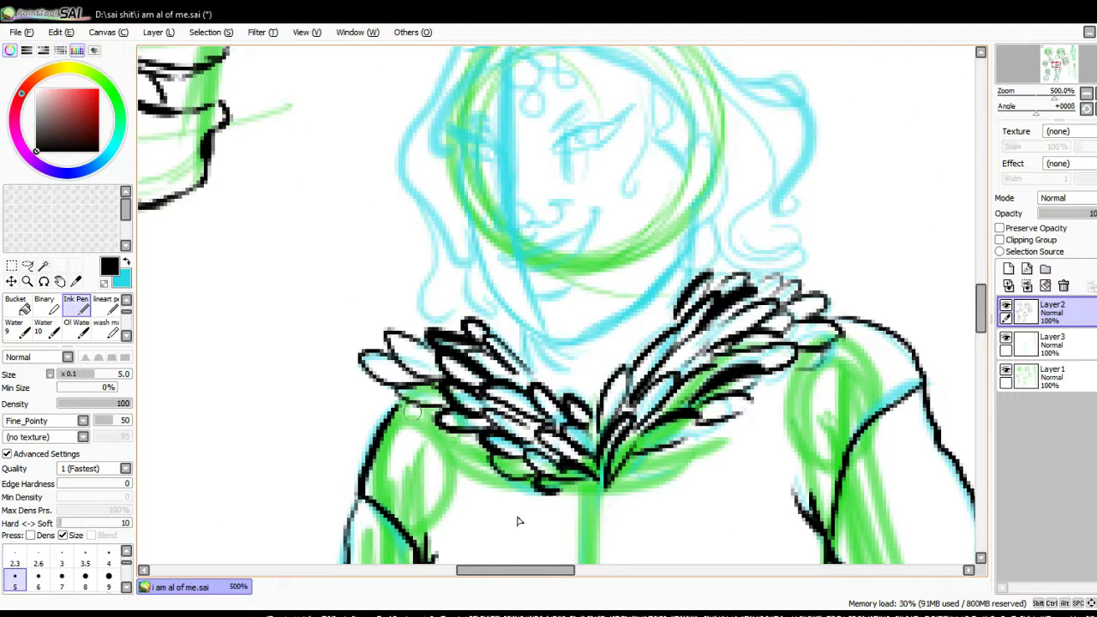
left_click_drag(484, 458, 377, 395)
Step: Ink the third figure's forehead drips, face outline, eyes, nose and smiling mouth
scroll(529, 244, "up", 5)
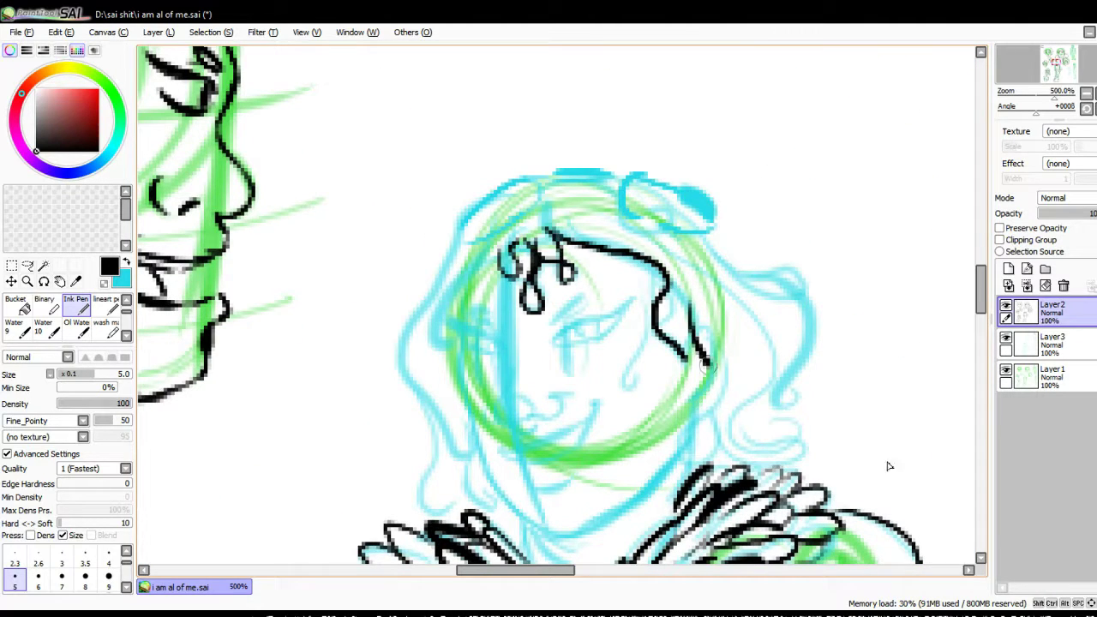
left_click_drag(702, 359, 692, 462)
left_click_drag(646, 313, 625, 392)
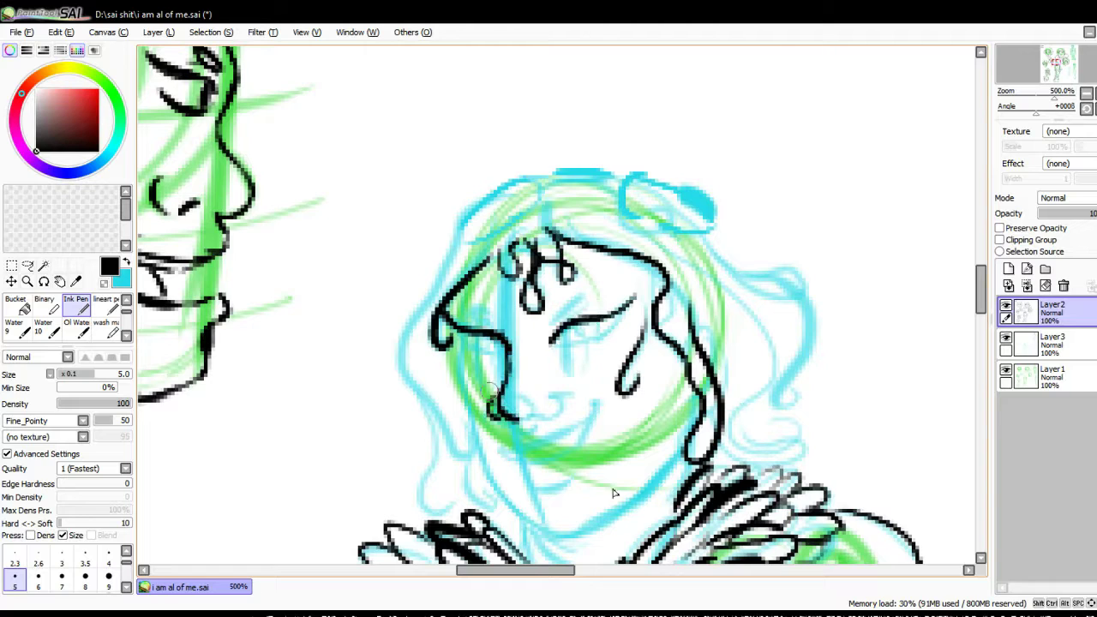
left_click_drag(470, 429, 676, 458)
left_click_drag(570, 538, 537, 532)
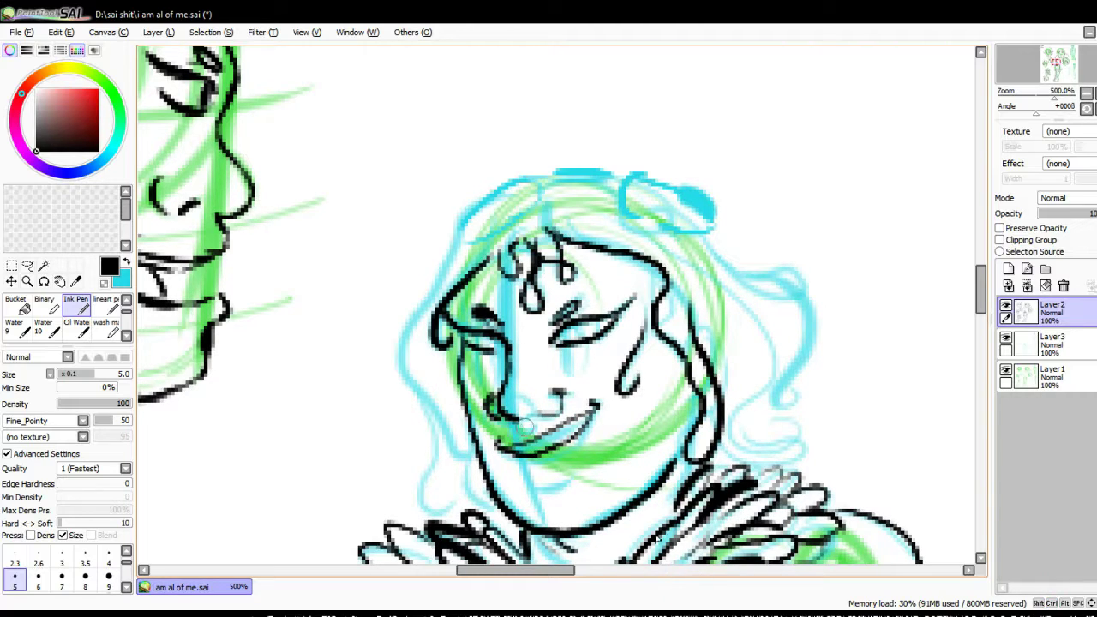
Step: Ink the third figure's outer hair contour, dripping locks and the shapes on top of the head
left_click_drag(532, 187, 420, 454)
left_click_drag(428, 403, 501, 523)
scroll(566, 367, "down", 5)
mouse_move(531, 180)
left_mouse_down()
mouse_move(488, 227)
mouse_move(715, 218)
mouse_move(823, 334)
mouse_move(768, 441)
left_mouse_up()
scroll(812, 428, "up", 4)
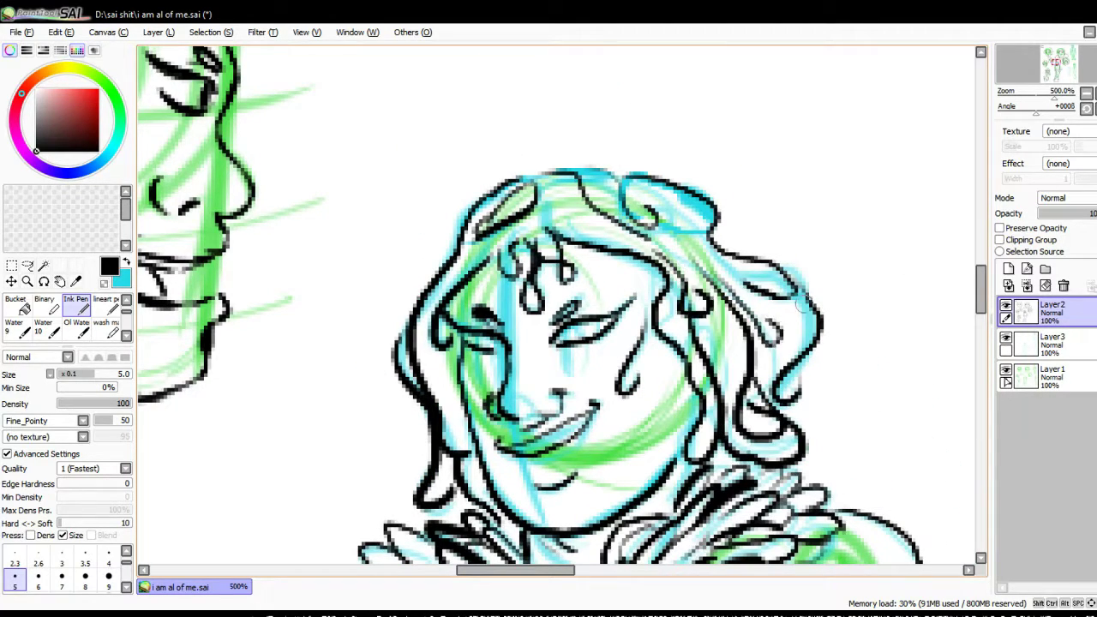
Step: Ink the goggles and wavy hair contour of the full-body figure in the canvas's upper right corner
scroll(597, 434, "down", 6)
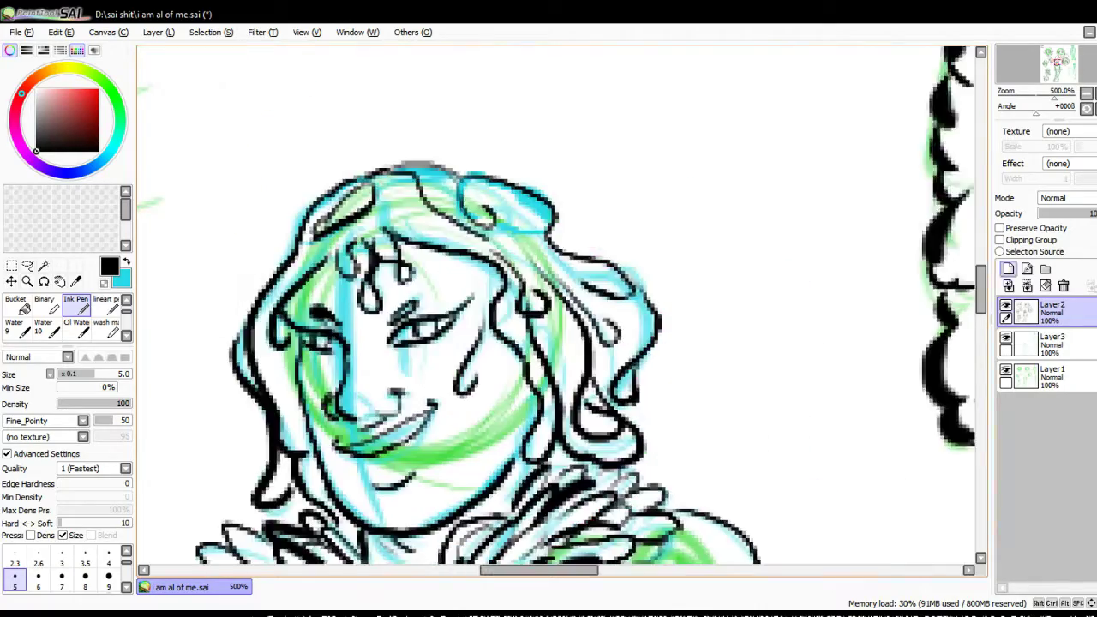
scroll(900, 422, "up", 3)
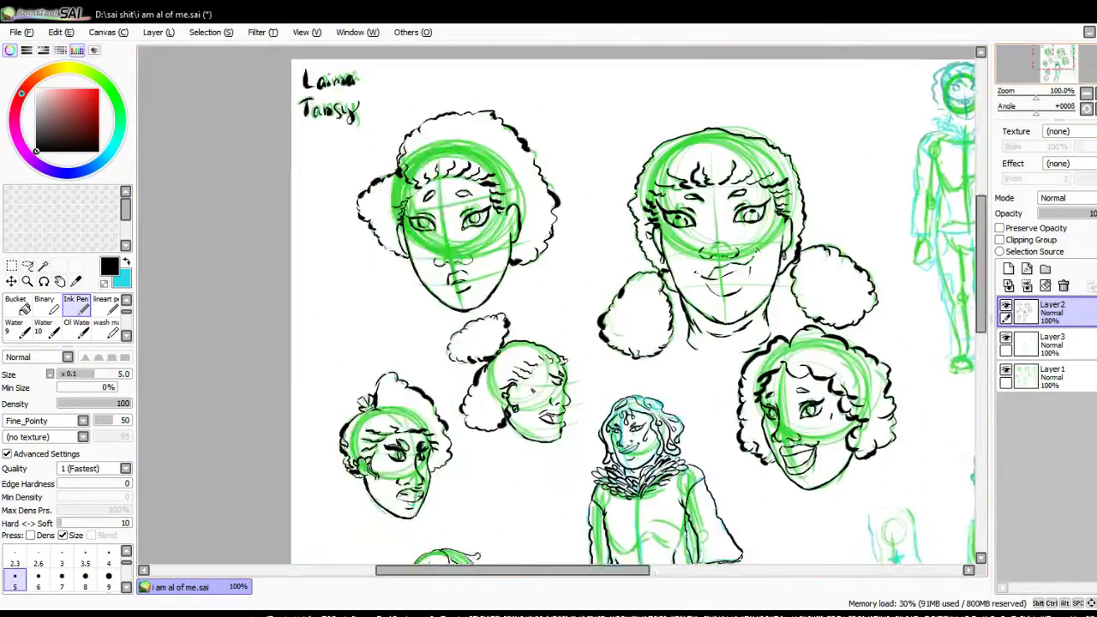
scroll(900, 423, "down", 6)
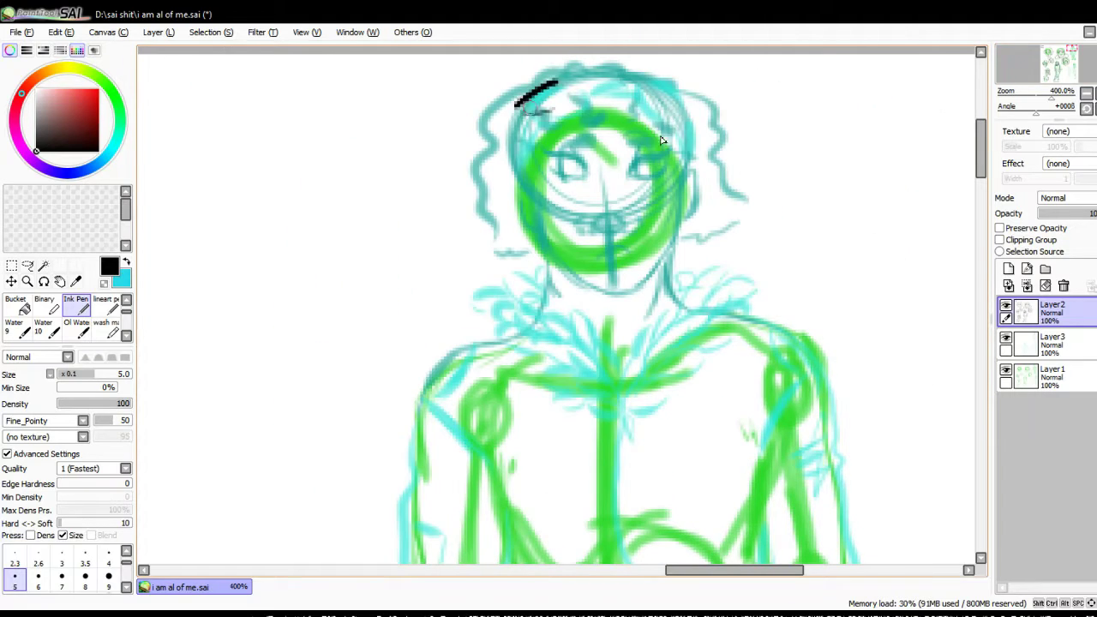
left_click_drag(689, 96, 681, 240)
left_click_drag(588, 81, 633, 66)
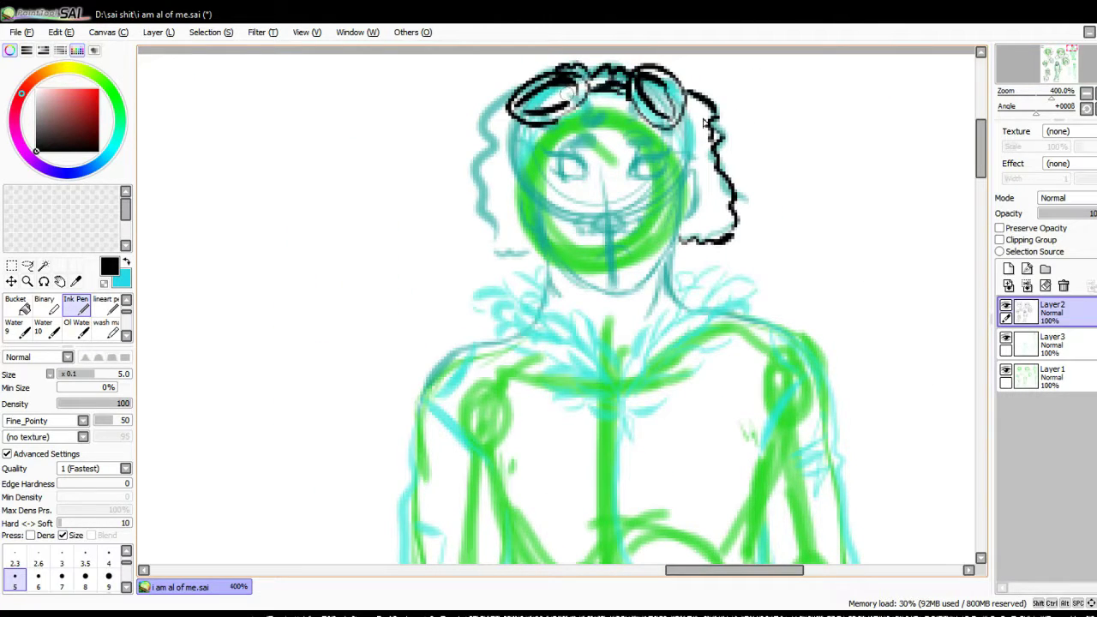
Step: Reduce the pen size to 4 and ink the goggled figure's eyebrows, upper lids and eyes
scroll(568, 141, "up", 3)
key("bracketleft")
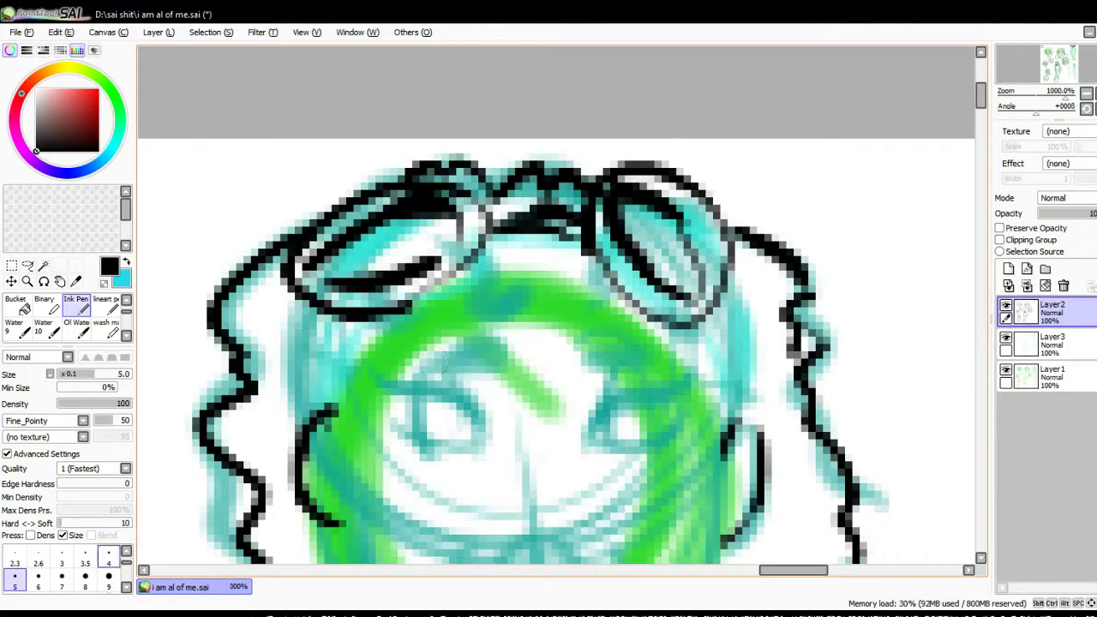
left_click_drag(437, 360, 501, 344)
left_click_drag(591, 353, 651, 347)
left_click_drag(370, 377, 484, 420)
mouse_move(690, 390)
left_mouse_down()
mouse_move(595, 414)
mouse_move(582, 447)
left_mouse_up()
left_click_drag(696, 361, 687, 392)
left_click_drag(398, 424, 490, 441)
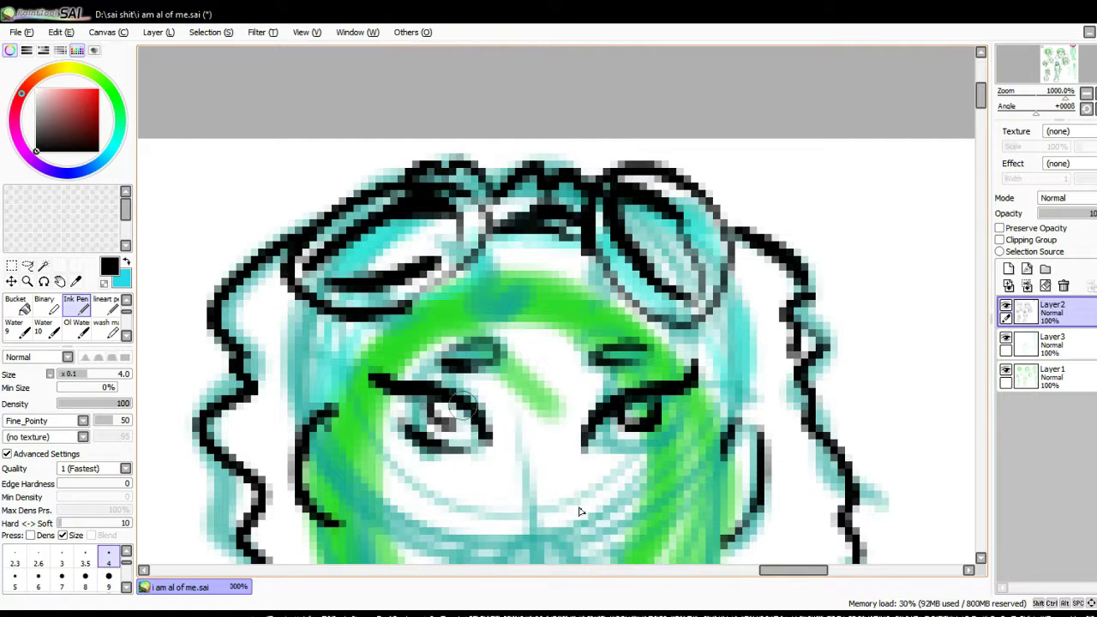
Step: Undo the last two strokes and ink both of the goggled figure's eyebrows darker
key("ctrl+z")
key("ctrl+z")
left_click_drag(435, 356, 507, 367)
left_click_drag(638, 356, 579, 367)
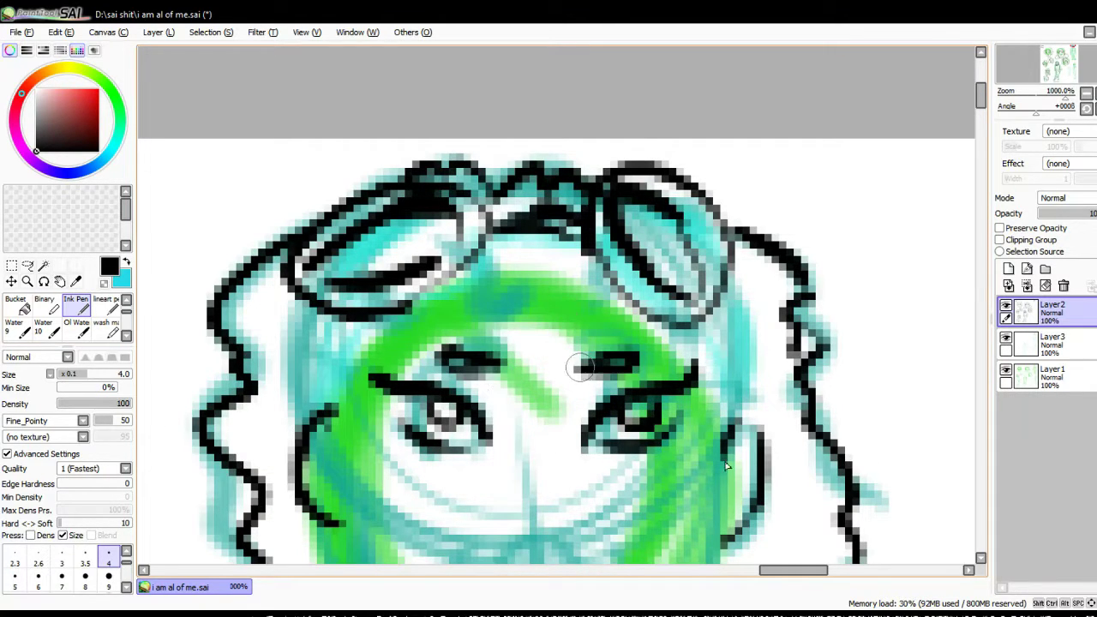
Step: Ink the goggled figure's nostrils, lips and the short line below the mouth
left_click_drag(480, 248, 557, 317)
left_click_drag(411, 266, 445, 338)
mouse_move(565, 429)
left_mouse_down()
mouse_move(651, 69)
mouse_move(716, 124)
left_mouse_up()
left_click_drag(604, 257, 667, 273)
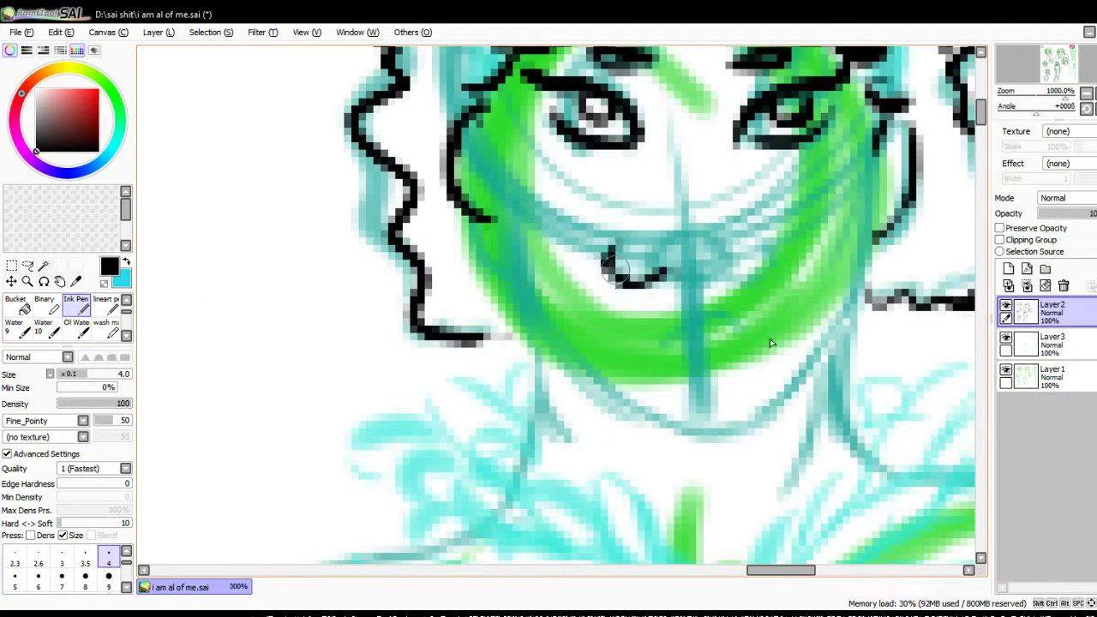
left_click_drag(660, 333, 738, 317)
left_click_drag(689, 354, 724, 354)
Step: Ink the goggled figure's jawline from both ears down to the chin
mouse_move(503, 225)
left_mouse_down()
mouse_move(565, 369)
mouse_move(754, 431)
left_mouse_up()
left_click_drag(867, 180, 818, 366)
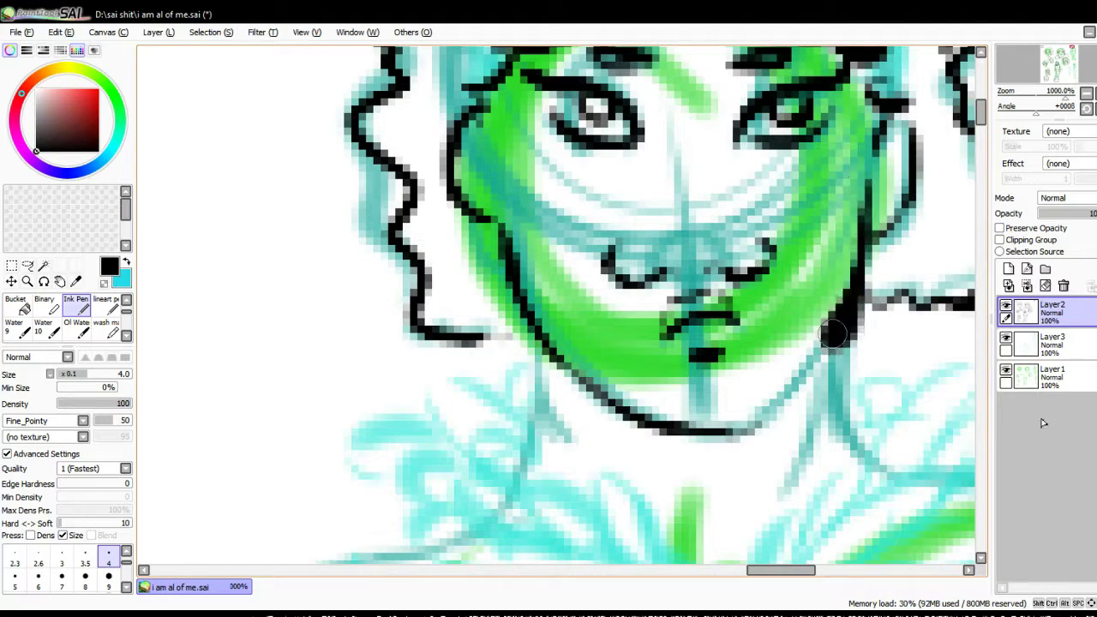
left_click_drag(728, 433, 848, 295)
Step: Ink the centre and left-hand feathers of the goggled figure's collar
scroll(685, 437, "down", 2)
left_click_drag(685, 505, 683, 137)
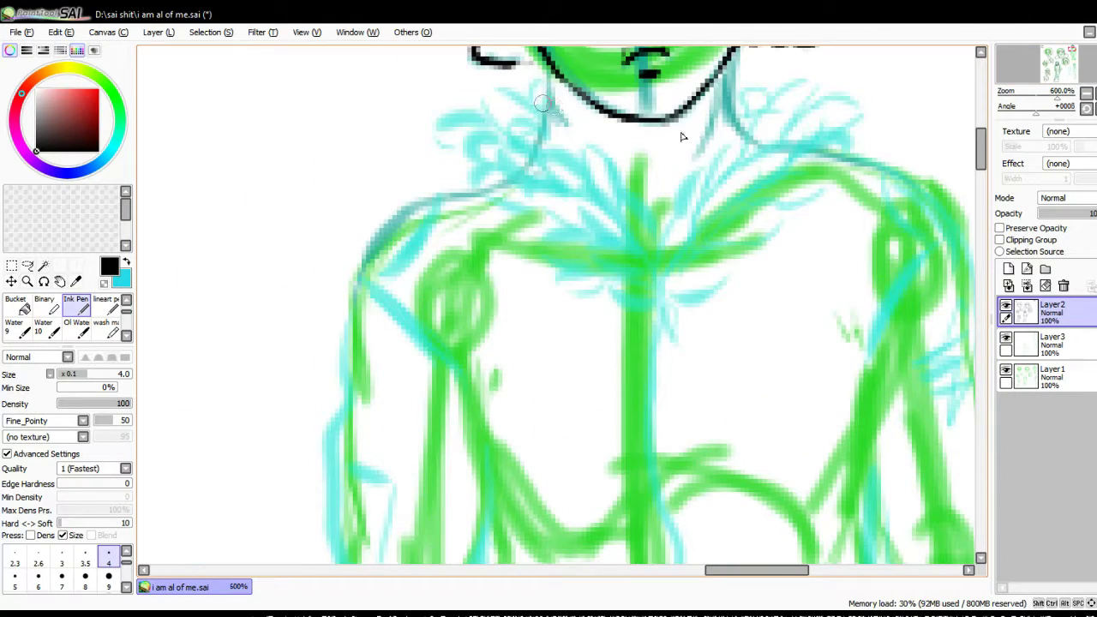
mouse_move(655, 295)
left_mouse_down()
mouse_move(606, 282)
mouse_move(548, 244)
left_mouse_up()
mouse_move(638, 257)
left_mouse_down()
mouse_move(591, 201)
mouse_move(634, 227)
left_mouse_up()
left_click_drag(616, 225, 518, 163)
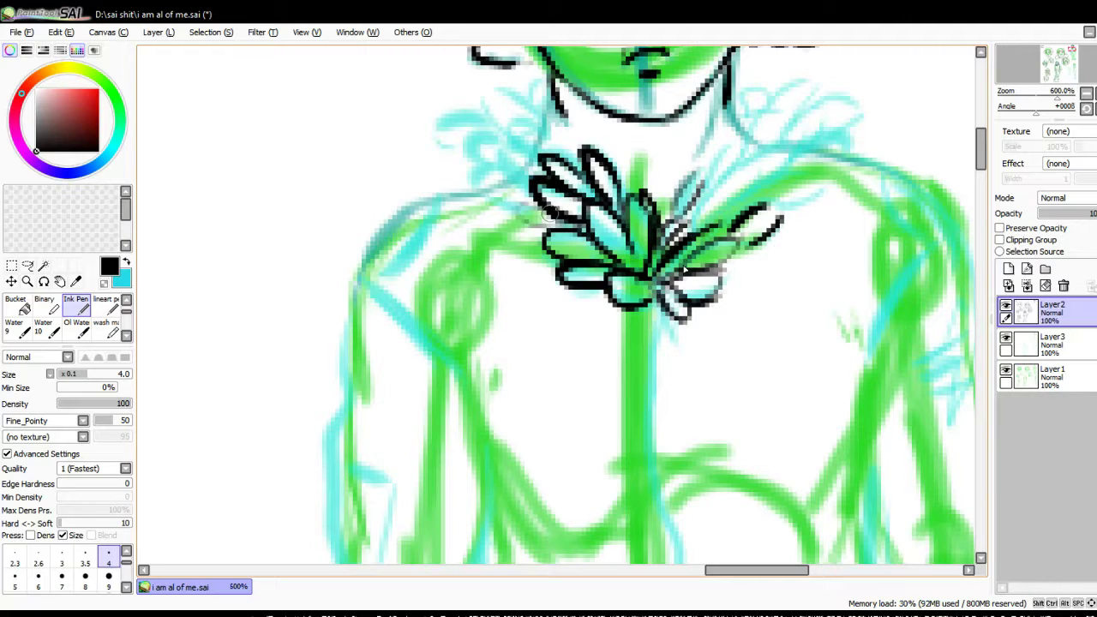
left_click_drag(608, 206, 509, 124)
left_click_drag(583, 227, 508, 192)
Step: Ink the right-hand feathers of the goggled figure's collar out to the shoulder
left_click_drag(706, 210, 769, 150)
left_click_drag(737, 202, 844, 167)
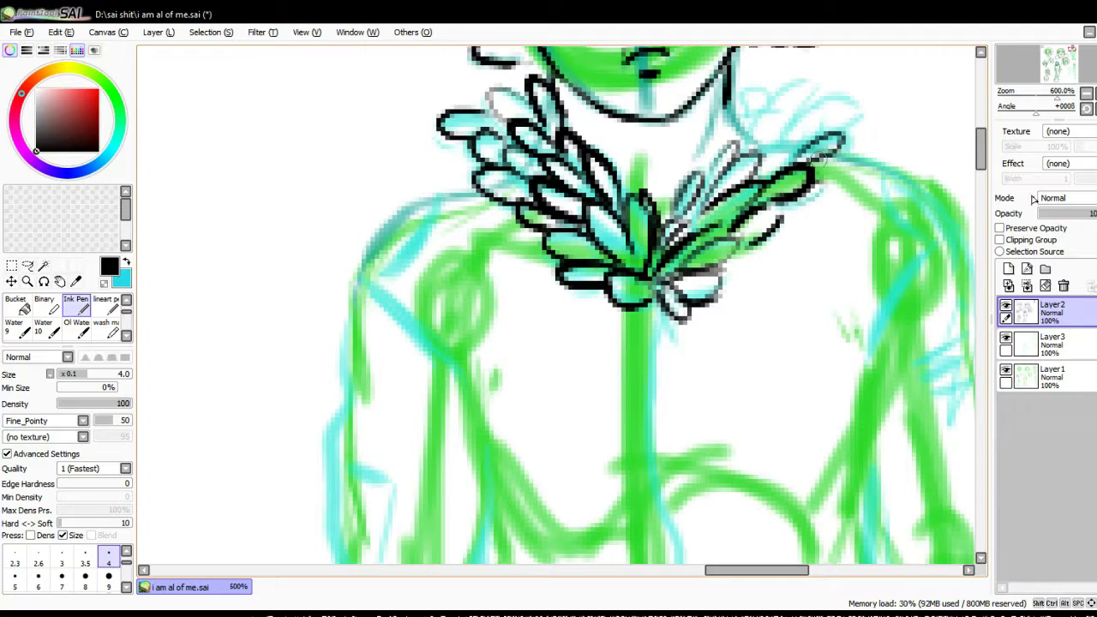
left_click_drag(754, 171, 852, 150)
left_click_drag(771, 129, 865, 98)
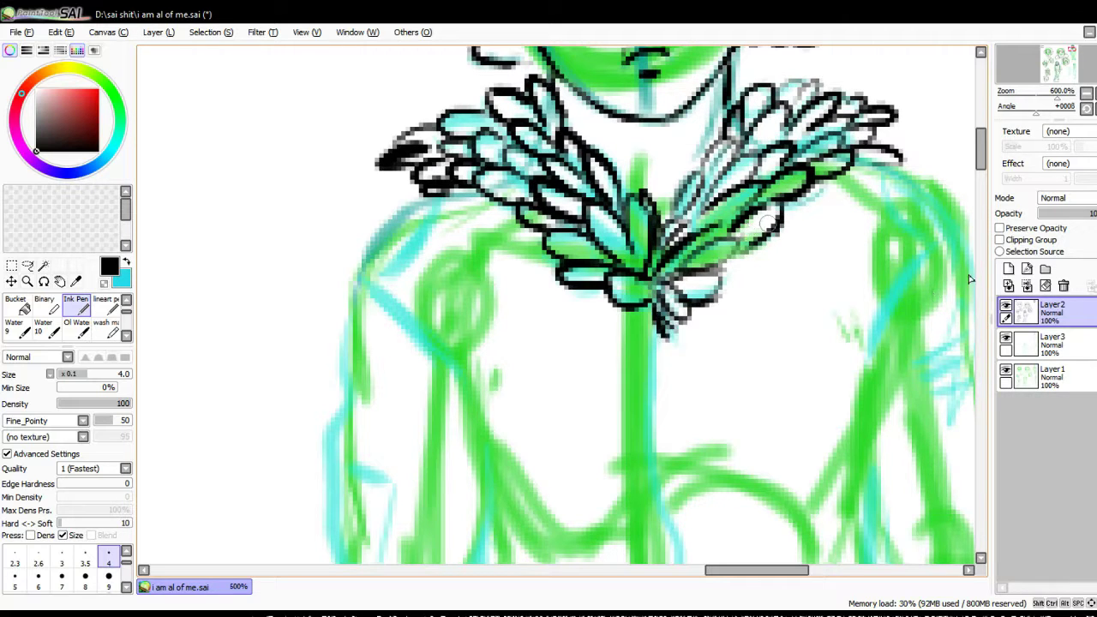
Step: Ink the wavy front opening of the goggled figure's top from the collar down to the hem
scroll(868, 245, "up", 3)
scroll(814, 129, "down", 5)
left_click_drag(655, 77, 668, 454)
scroll(843, 373, "down", 2)
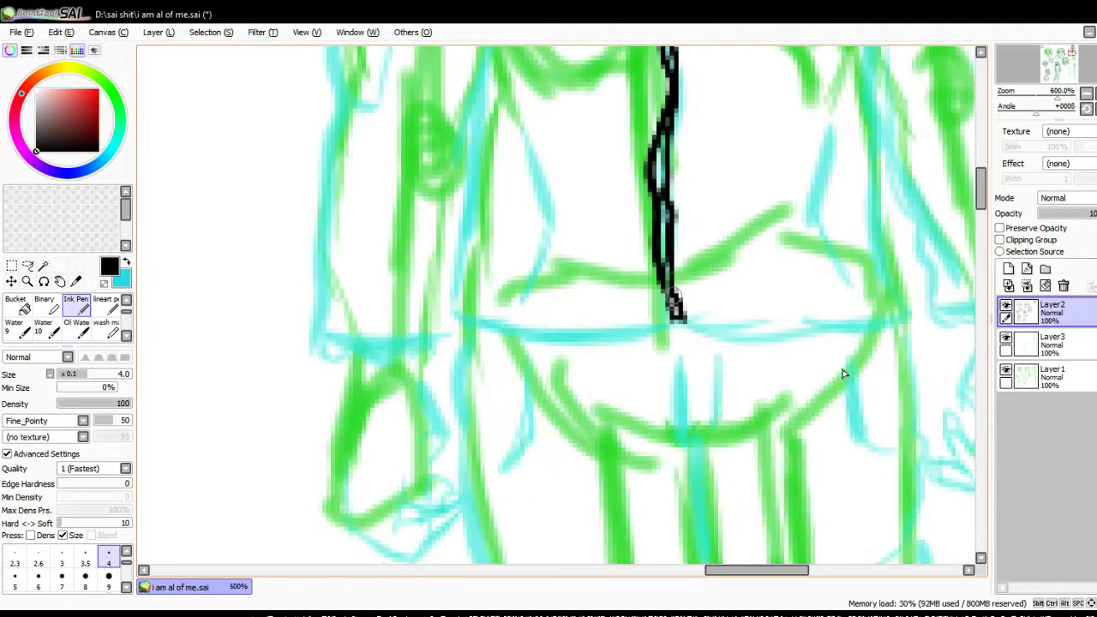
Step: Ink the goggled figure's shoulders, the right-hand armhole seam and both sides of the right-hand sleeve
scroll(842, 374, "up", 5)
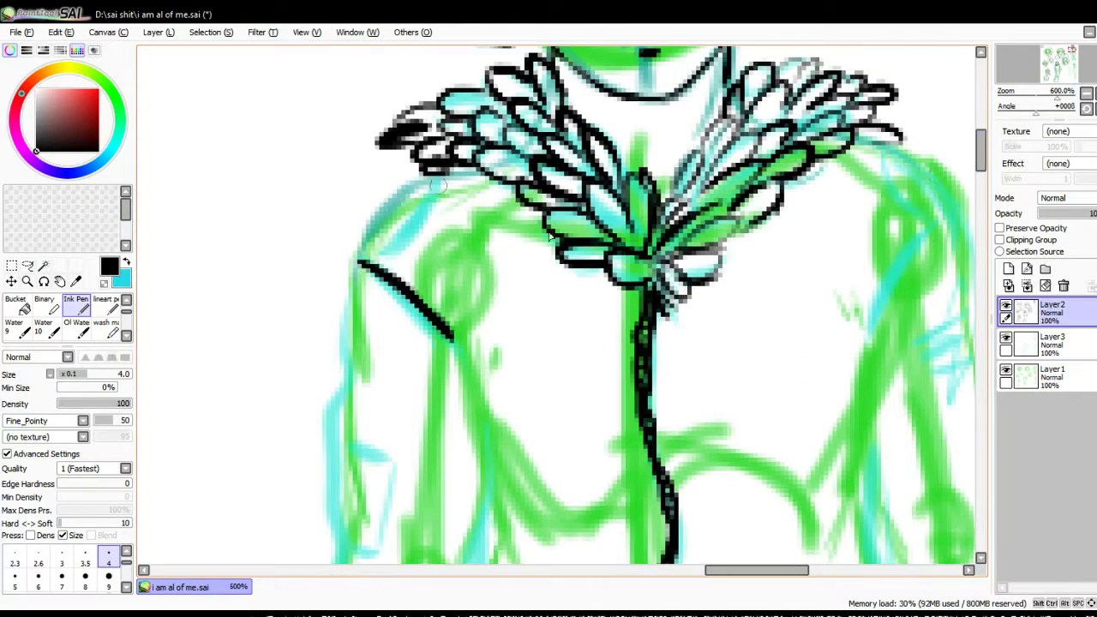
left_click_drag(473, 168, 368, 261)
scroll(369, 262, "right", 3)
left_click_drag(711, 335, 797, 150)
left_click_drag(300, 321, 330, 347)
scroll(904, 235, "down", 3)
left_click_drag(711, 176, 771, 548)
left_click_drag(806, 57, 899, 557)
Step: Ink the goggled figure's left-hand sleeve down to its cuff, with the torso sides and bottom hem of the top
left_click_drag(343, 190, 300, 510)
key("ctrl+z")
left_click_drag(339, 319, 305, 561)
left_click_drag(197, 163, 167, 561)
scroll(189, 514, "down", 2)
left_click_drag(325, 167, 522, 445)
mouse_move(531, 441)
left_mouse_down()
mouse_move(752, 435)
mouse_move(708, 204)
left_mouse_up()
left_click_drag(156, 456, 319, 391)
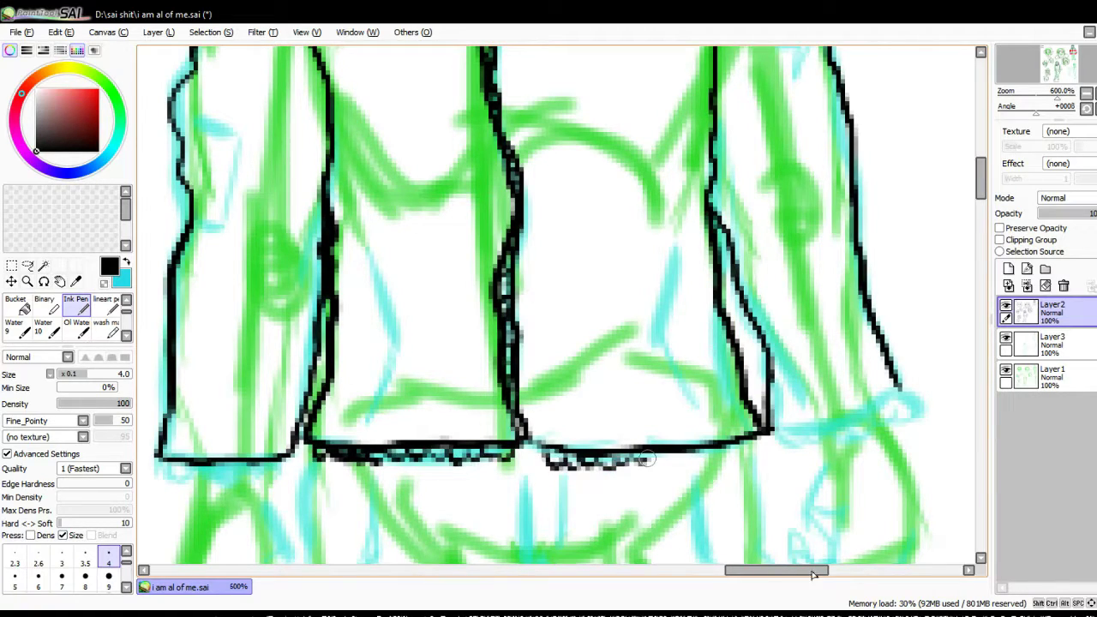
Step: Ink the scalloped lace trim along the goggled figure's hem and cuffs, and start the patch on the left-hand sleeve
scroll(548, 309, "down", 3)
scroll(548, 308, "up", 3)
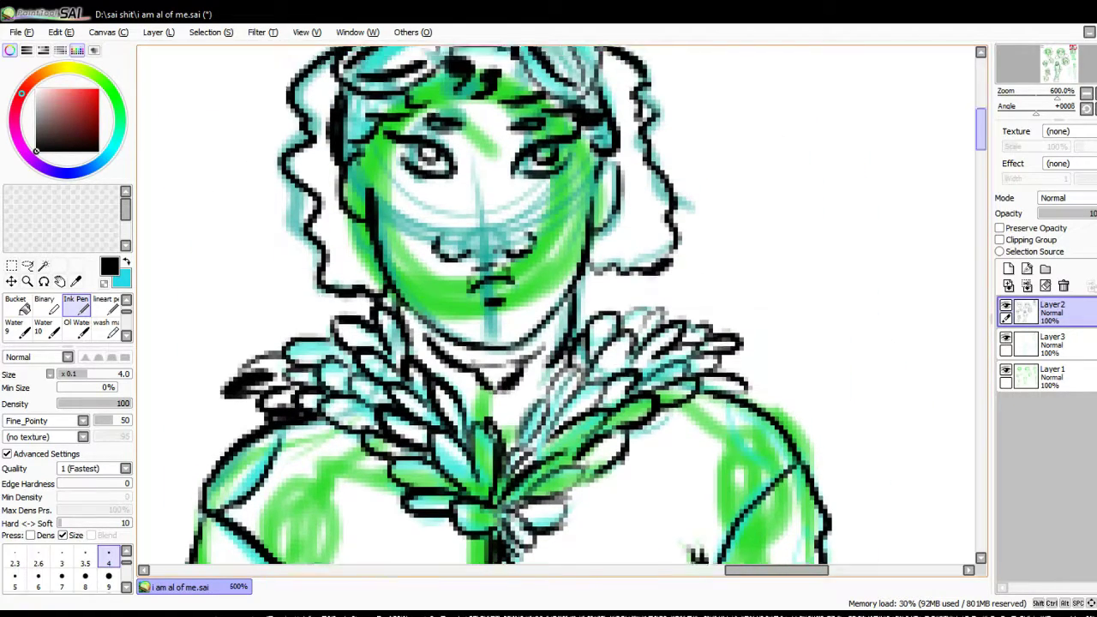
scroll(207, 236, "down", 3)
scroll(934, 181, "down", 3)
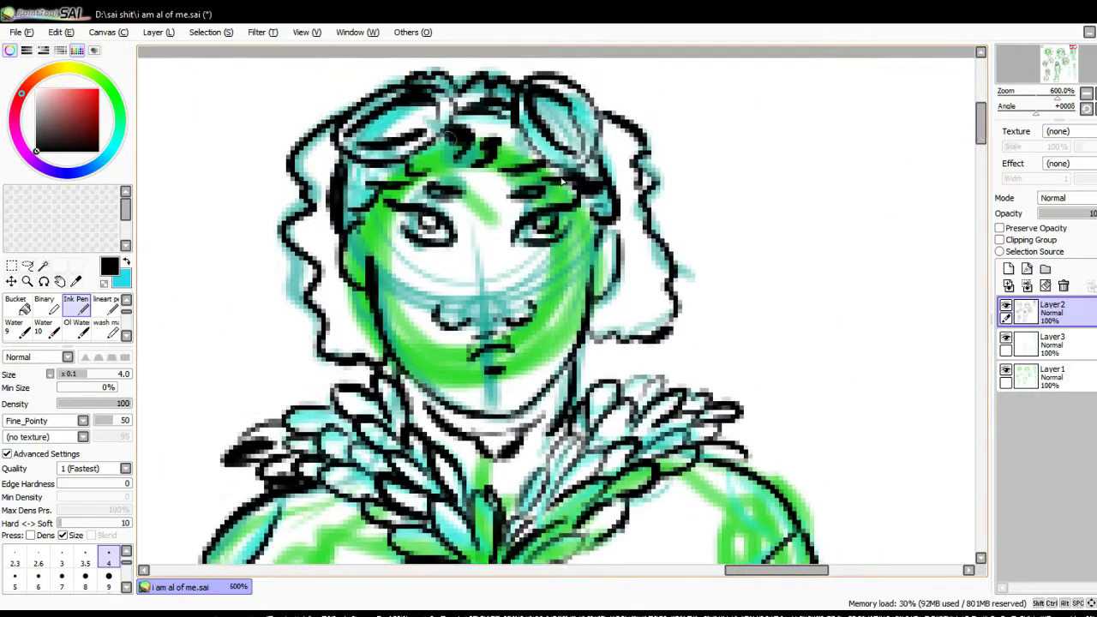
scroll(933, 182, "up", 3)
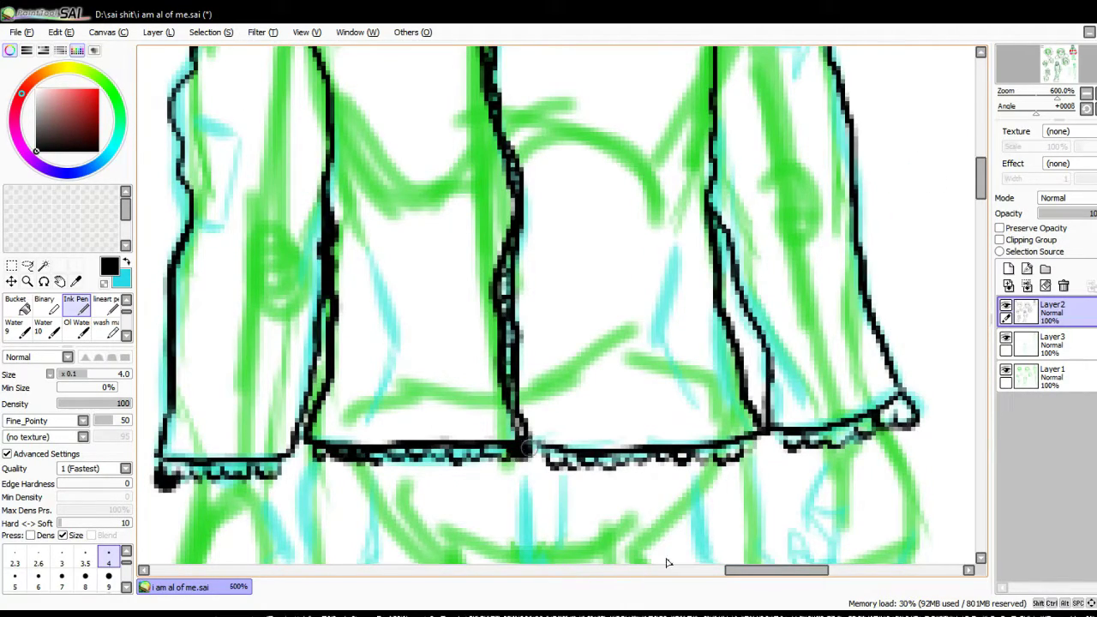
scroll(668, 562, "down", 3)
scroll(779, 263, "up", 3)
left_click_drag(569, 198, 623, 206)
scroll(668, 282, "down", 3)
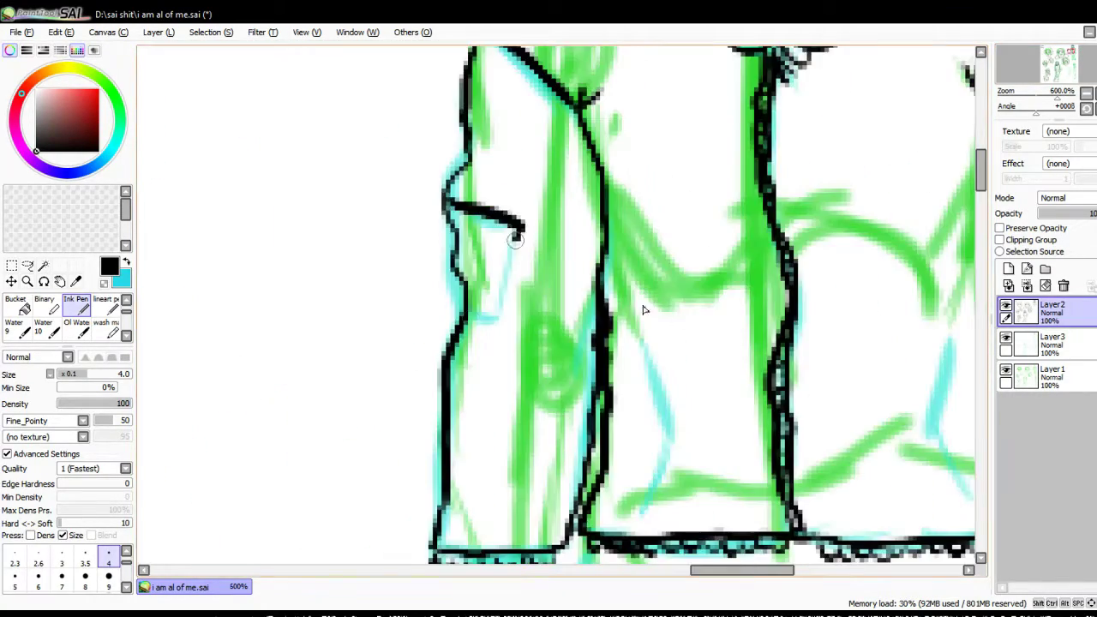
Step: Ink the goggled figure's left-hand trouser side, the folds below the hem and both flapped thigh pockets
scroll(719, 377, "up", 3)
scroll(633, 454, "down", 3)
scroll(634, 454, "down", 3)
mouse_move(257, 67)
left_mouse_down()
mouse_move(353, 274)
mouse_move(365, 455)
left_mouse_up()
left_click_drag(728, 381, 655, 280)
Step: Ink the goggled figure's two hands below the sleeve cuffs
scroll(294, 324, "up", 3)
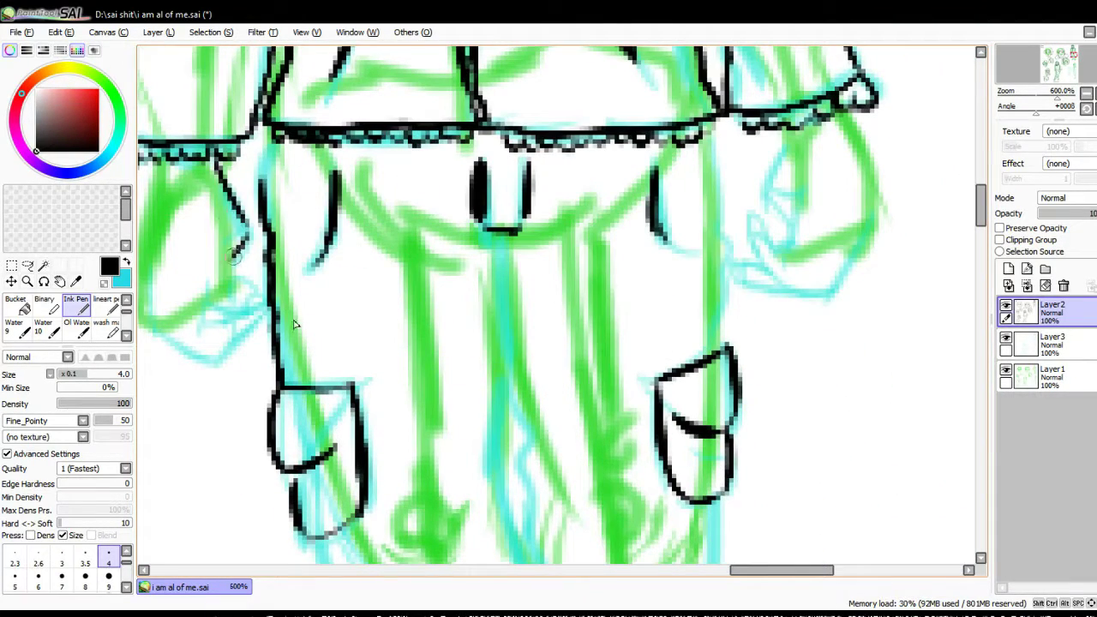
scroll(461, 424, "left", 4)
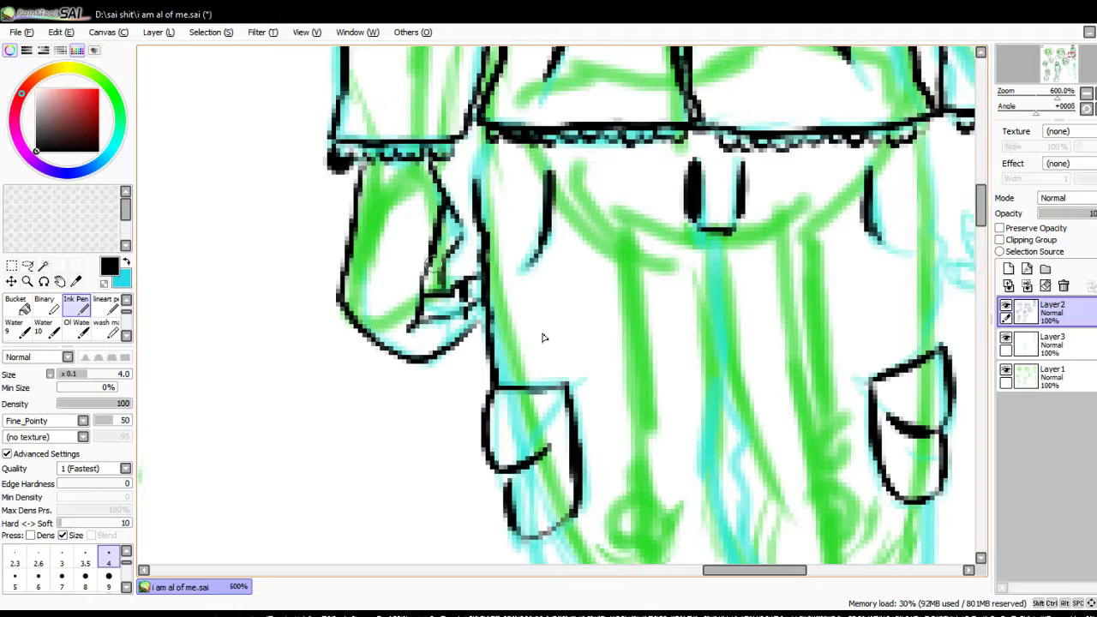
scroll(680, 406, "right", 8)
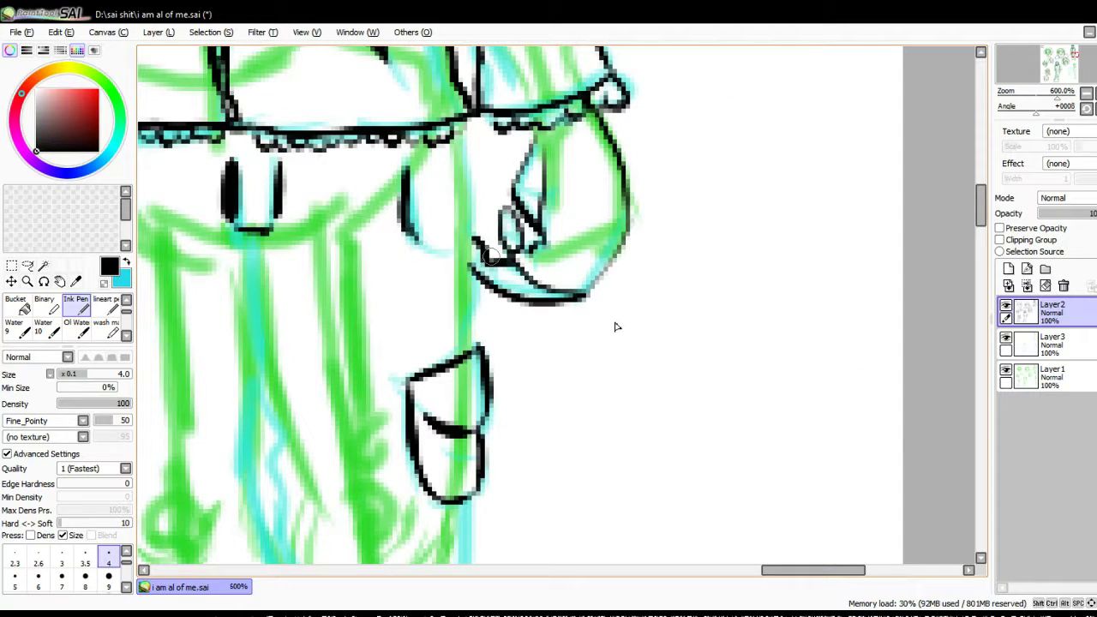
Step: Ink the wavy inner and outer edges of both of the goggled figure's trouser legs
left_click_drag(454, 137, 463, 275)
left_click_drag(248, 231, 257, 441)
left_click_drag(244, 364, 275, 564)
scroll(685, 386, "down", 6)
scroll(685, 385, "left", 6)
left_click_drag(762, 359, 801, 518)
left_click_drag(797, 524, 608, 524)
left_click_drag(600, 308, 604, 514)
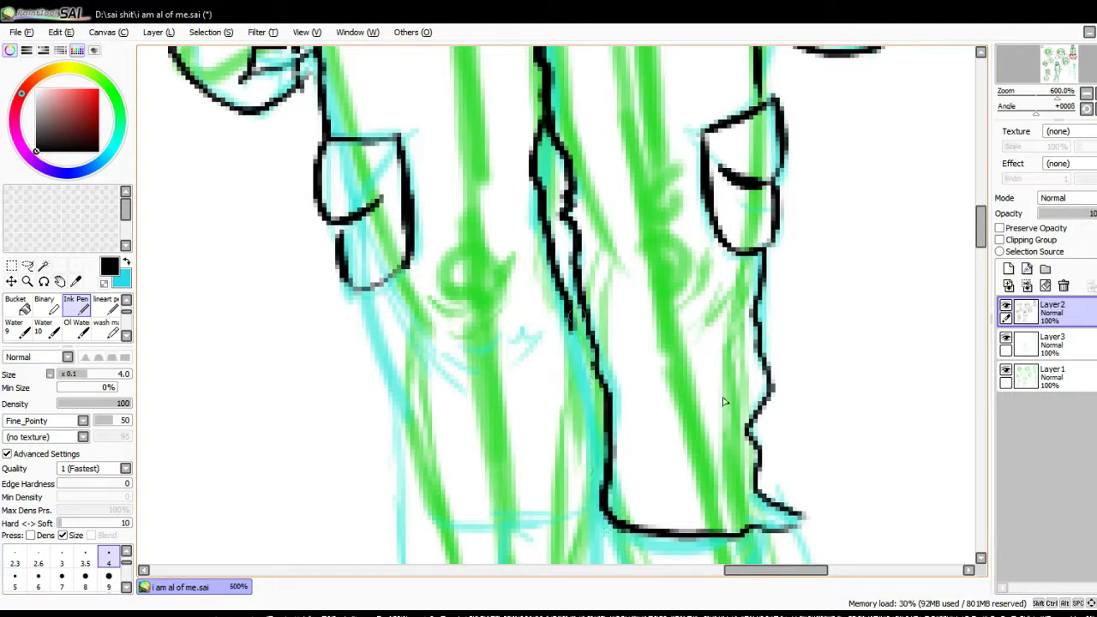
left_click_drag(561, 309, 609, 530)
left_click_drag(353, 289, 411, 530)
Step: Ink the goggled figure's flared trouser cuffs and the rounded right-hand shoe
scroll(723, 401, "down", 3)
mouse_move(803, 304)
left_mouse_down()
mouse_move(599, 304)
mouse_move(805, 410)
left_mouse_up()
left_click_drag(771, 291, 788, 398)
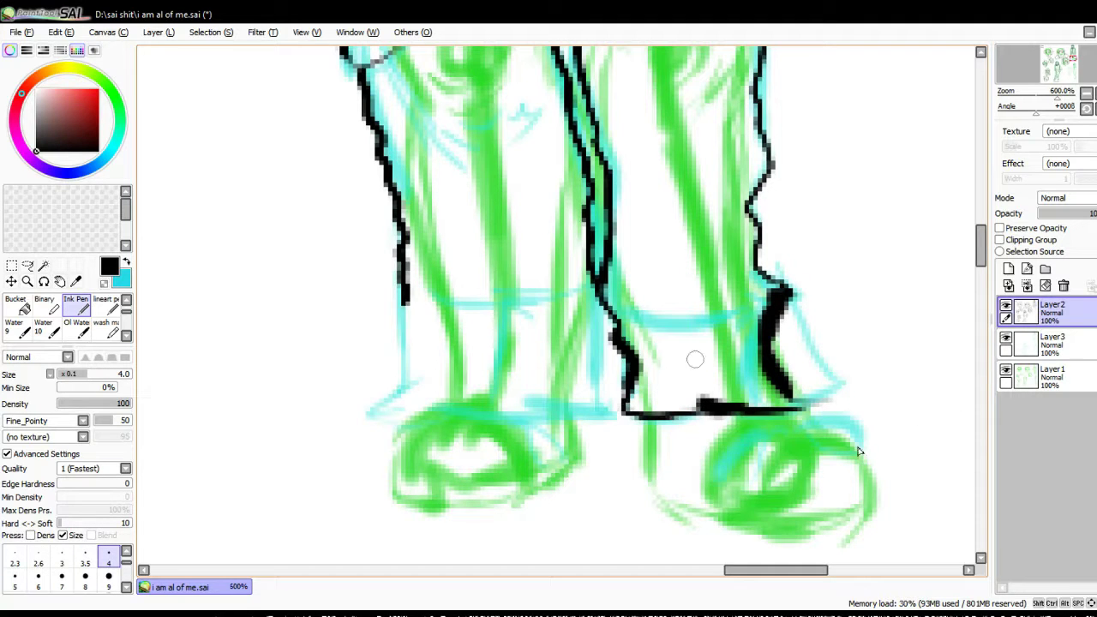
left_click_drag(591, 283, 600, 402)
left_click_drag(588, 416, 377, 416)
left_click_drag(403, 300, 386, 415)
left_click_drag(665, 497, 747, 485)
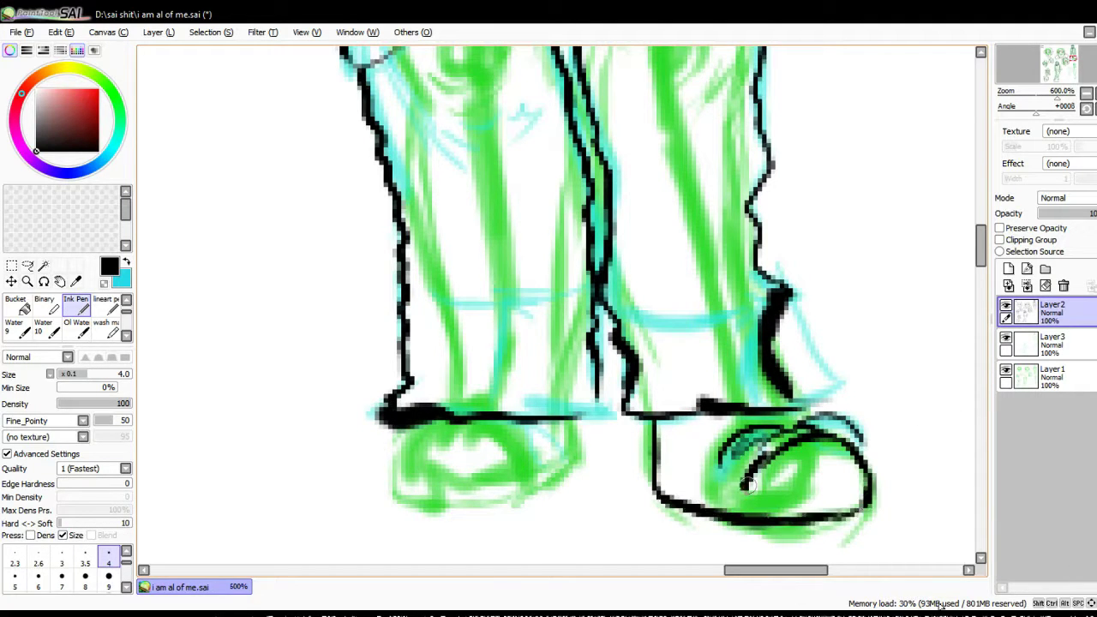
Step: Ink the wavy sides and frilled bottom hem of the trouser leg marked with the star sketch
scroll(711, 548, "down", 20)
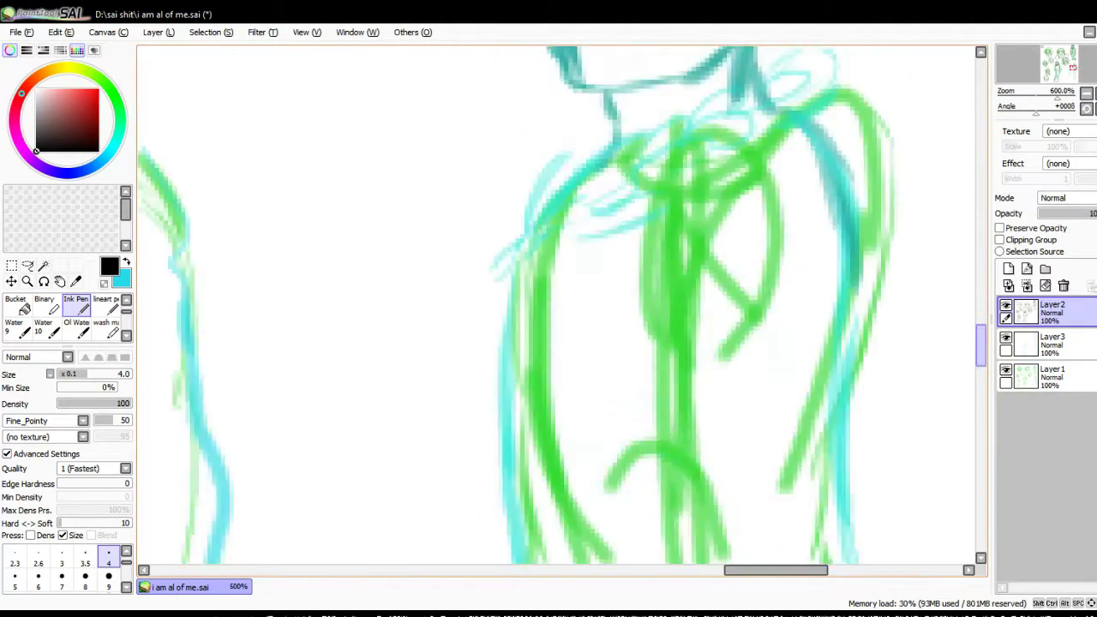
left_click_drag(298, 95, 377, 561)
left_click_drag(524, 55, 600, 557)
scroll(705, 480, "down", 5)
left_click_drag(591, 299, 599, 561)
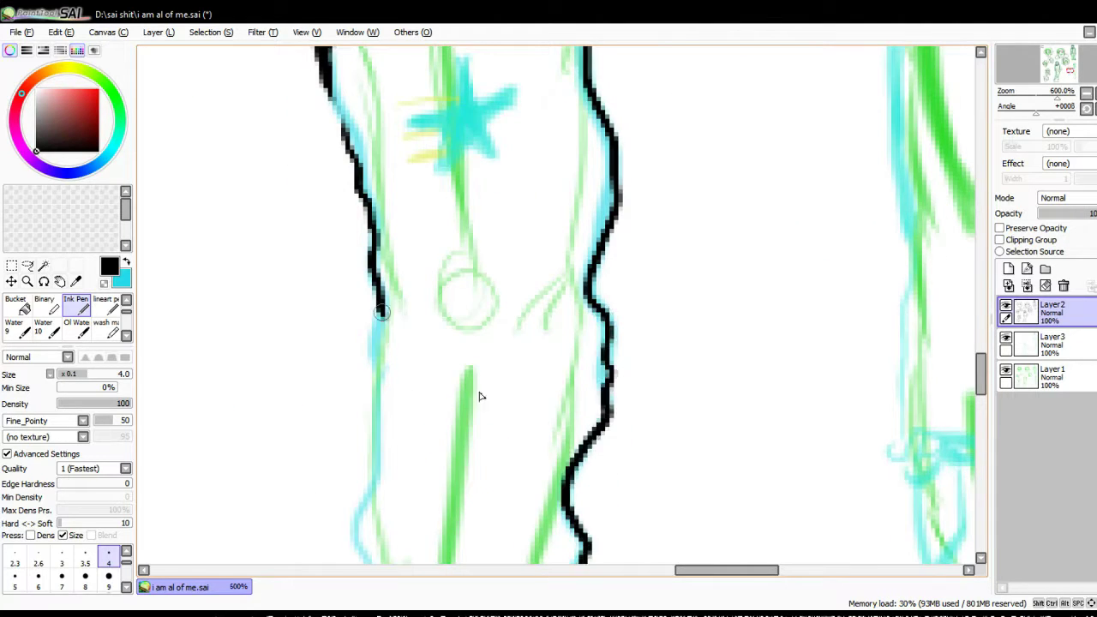
left_click_drag(382, 304, 359, 561)
scroll(489, 472, "down", 5)
left_click_drag(583, 296, 327, 366)
left_click_drag(328, 366, 453, 386)
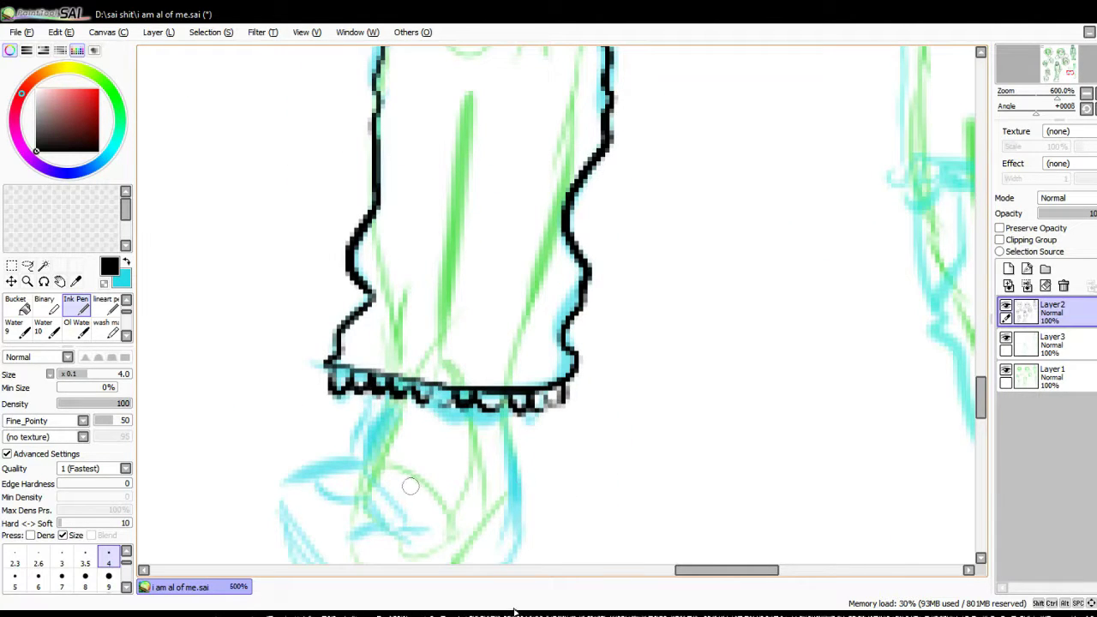
Step: Ink the ankle and shoe below the frilled trouser hem
left_click_drag(320, 456, 446, 438)
scroll(313, 546, "down", 5)
mouse_move(284, 318)
left_mouse_down()
mouse_move(296, 411)
mouse_move(471, 404)
left_mouse_up()
mouse_move(514, 240)
left_mouse_down()
mouse_move(519, 367)
mouse_move(480, 399)
left_mouse_up()
left_click_drag(370, 214, 359, 291)
Step: Ink the profile figure's head, including the curly hair outline, tied bun, facial features and jaw
scroll(456, 499, "up", 5)
mouse_move(555, 78)
left_mouse_down()
mouse_move(656, 107)
mouse_move(622, 343)
left_mouse_up()
left_click_drag(480, 158, 341, 238)
left_click_drag(493, 171, 522, 253)
left_click_drag(467, 275, 463, 330)
left_click_drag(514, 274, 583, 321)
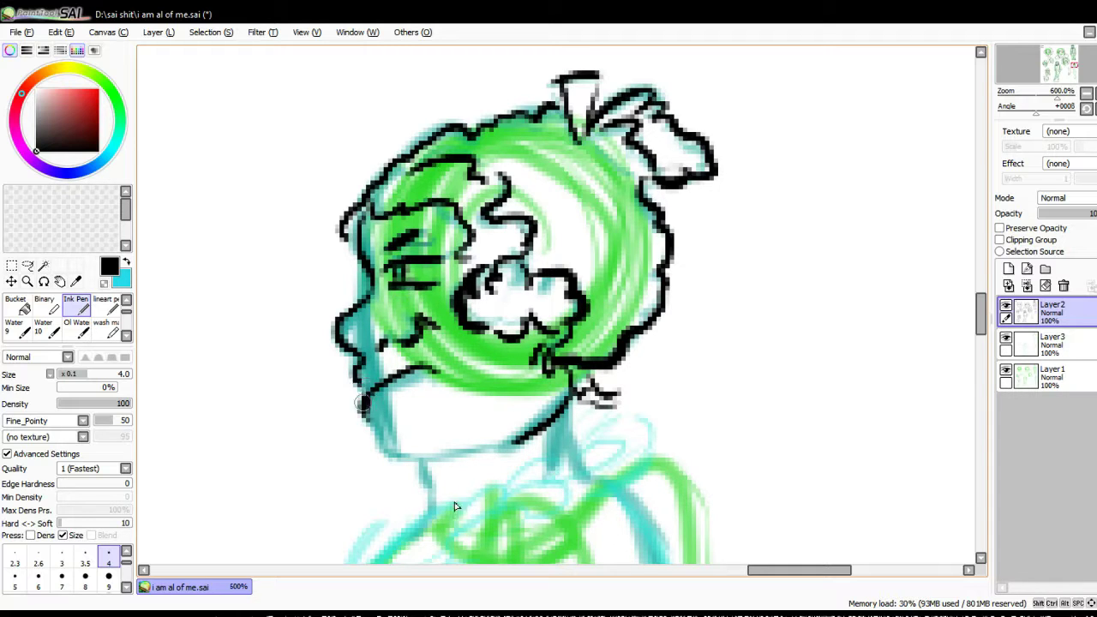
Step: Ink the profile figure's neck and overlapping collar feathers, with the crease strokes just below the collar
scroll(514, 386, "down", 5)
left_click_drag(257, 249, 300, 330)
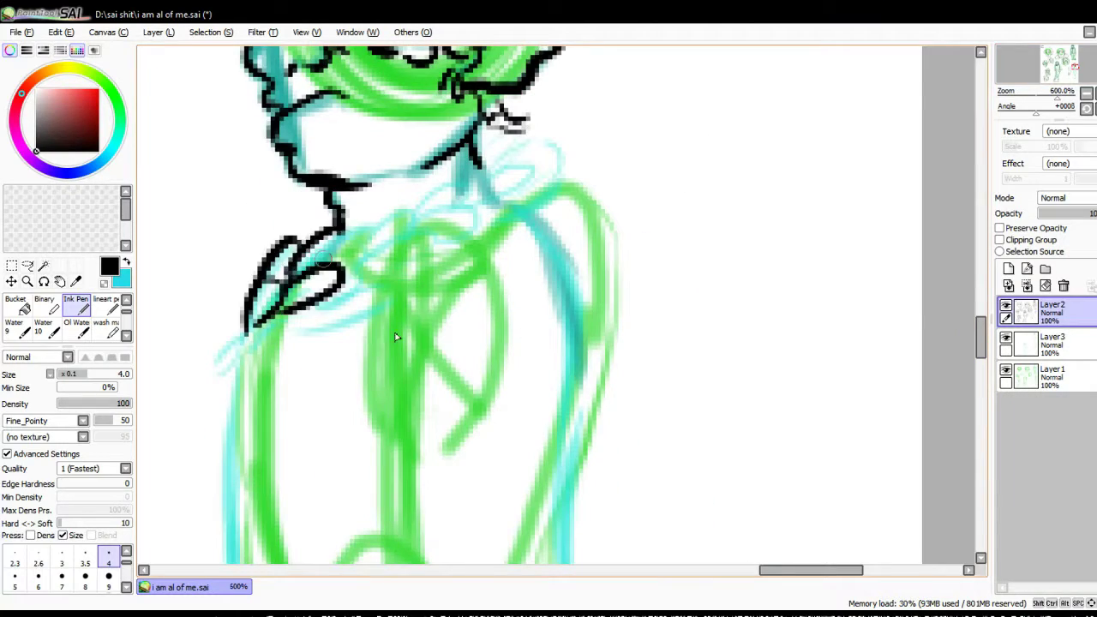
left_click_drag(317, 223, 257, 330)
left_click_drag(385, 206, 497, 219)
left_click_drag(458, 137, 540, 206)
left_click_drag(505, 141, 561, 227)
left_click_drag(398, 312, 471, 407)
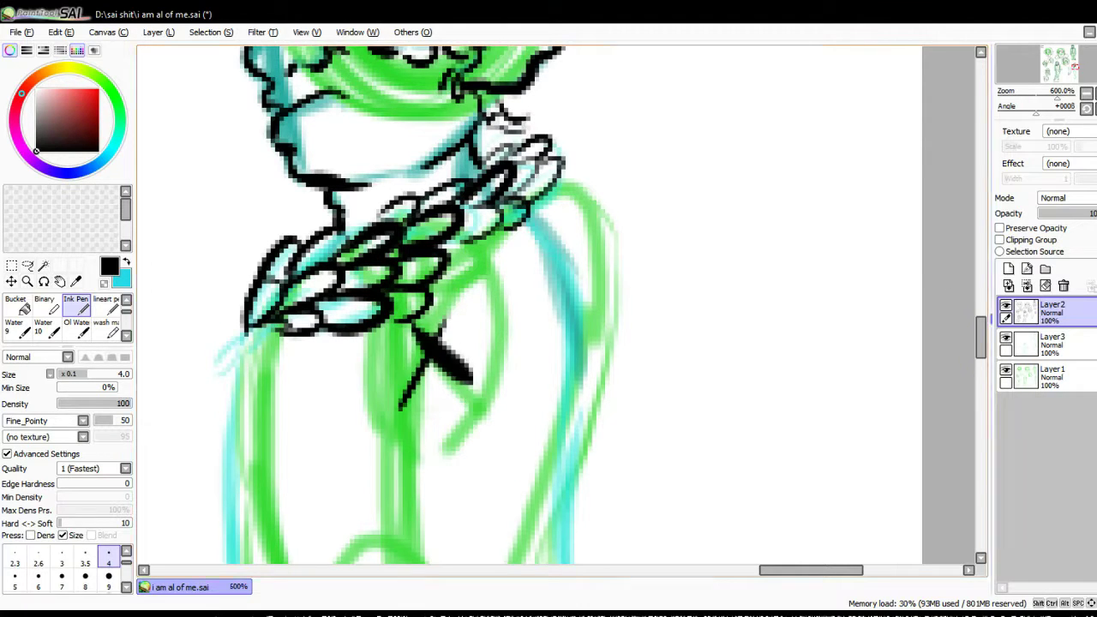
Step: Ink the front and back edges of the profile figure's top below the feather collar
scroll(599, 343, "down", 3)
left_click_drag(244, 242, 225, 561)
left_click_drag(574, 81, 600, 561)
scroll(757, 510, "down", 3)
left_click_drag(604, 404, 300, 497)
key("ctrl+z")
key("ctrl+z")
Step: Ink the lower edges and slanted hem of the profile figure's top, plus the fold line above the hem
left_click_drag(591, 274, 604, 428)
left_click_drag(588, 421, 237, 472)
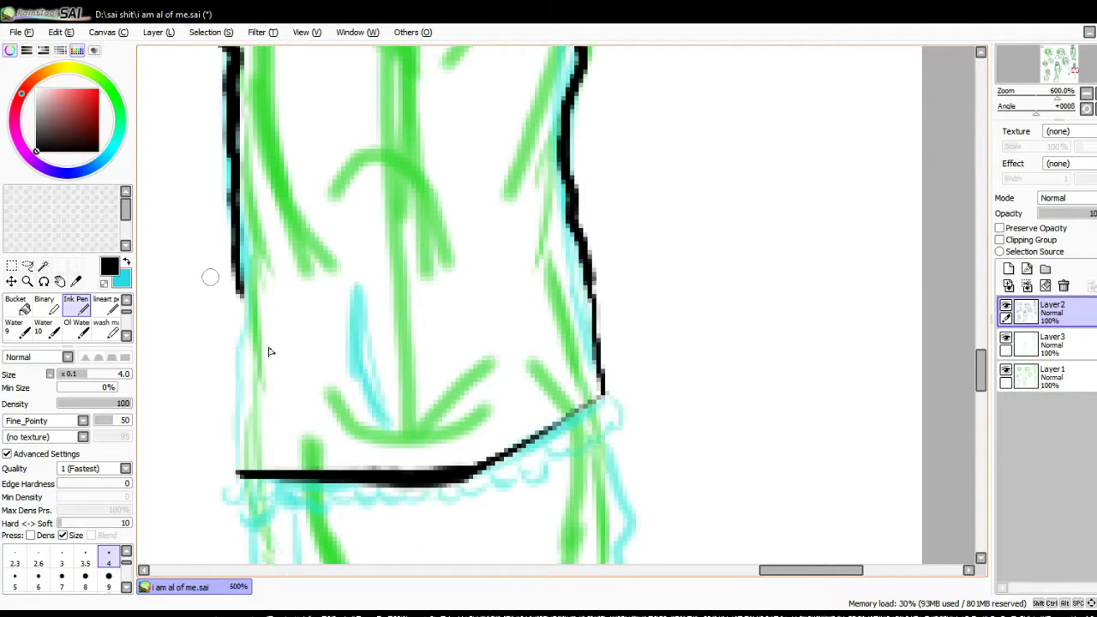
left_click_drag(240, 278, 238, 471)
left_click_drag(317, 295, 342, 437)
Step: Ink the front and back outlines of the profile figure's trousers from the hem of the top past the knee
scroll(514, 343, "down", 3)
mouse_move(583, 218)
left_mouse_down()
mouse_move(617, 231)
mouse_move(634, 531)
left_mouse_up()
scroll(514, 343, "down", 3)
left_click_drag(271, 96, 449, 549)
Step: Ink the layered knee pad and the back edge of the profile figure's trouser leg down the calf
left_click_drag(428, 329, 544, 295)
left_click_drag(446, 381, 553, 394)
left_click_drag(548, 308, 590, 407)
left_click_drag(475, 497, 598, 454)
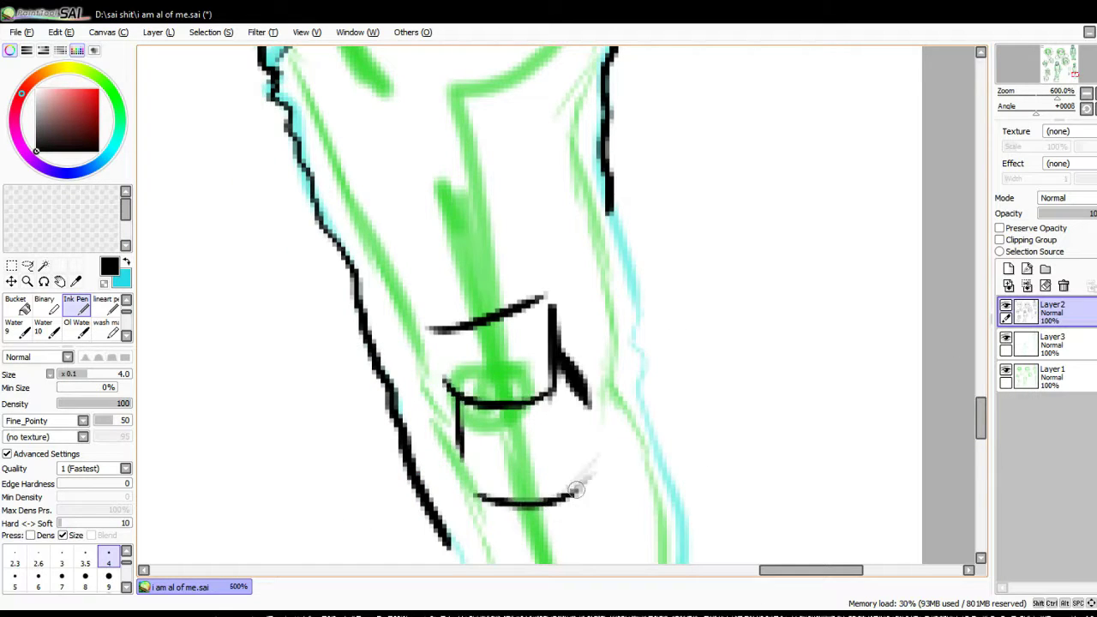
left_click_drag(608, 214, 685, 561)
Step: Add hair detail lines to the profile figure's bun and ink the flared bottom cuff of the trouser leg
scroll(514, 343, "down", 3)
scroll(599, 300, "up", 10)
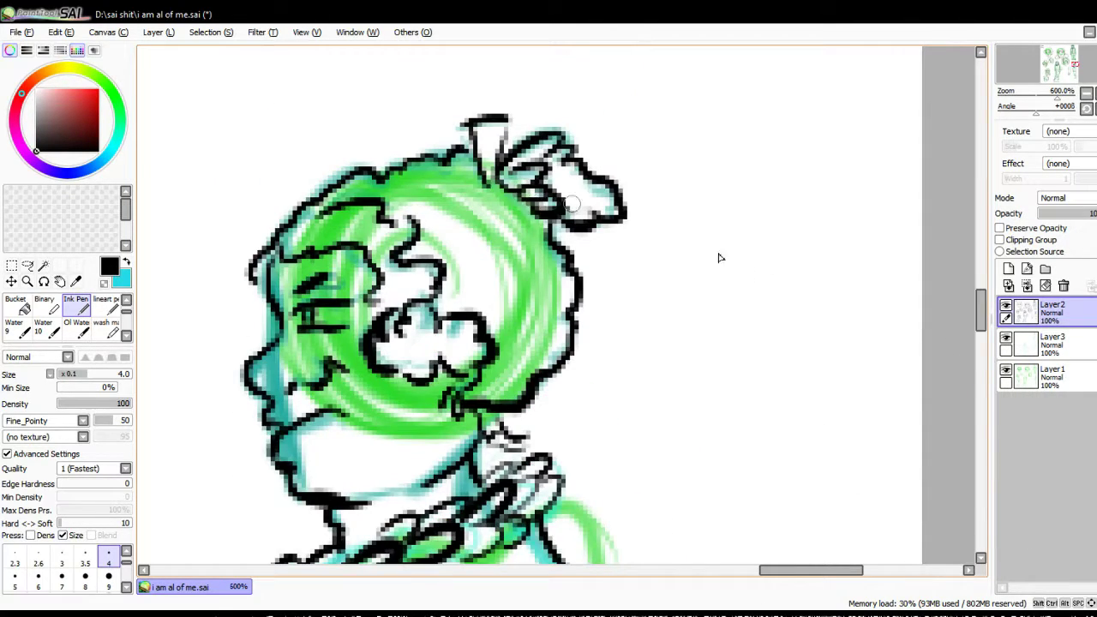
scroll(685, 342, "down", 12)
left_click_drag(480, 313, 368, 410)
left_click_drag(639, 296, 633, 387)
key("ctrl+z")
mouse_move(384, 410)
left_mouse_down()
mouse_move(655, 377)
mouse_move(644, 381)
left_mouse_up()
Step: Hide the Layer3 and Layer1 sketches to show only the black line art
scroll(928, 371, "up", 10)
key("ctrl+minus")
scroll(557, 308, "up", 10)
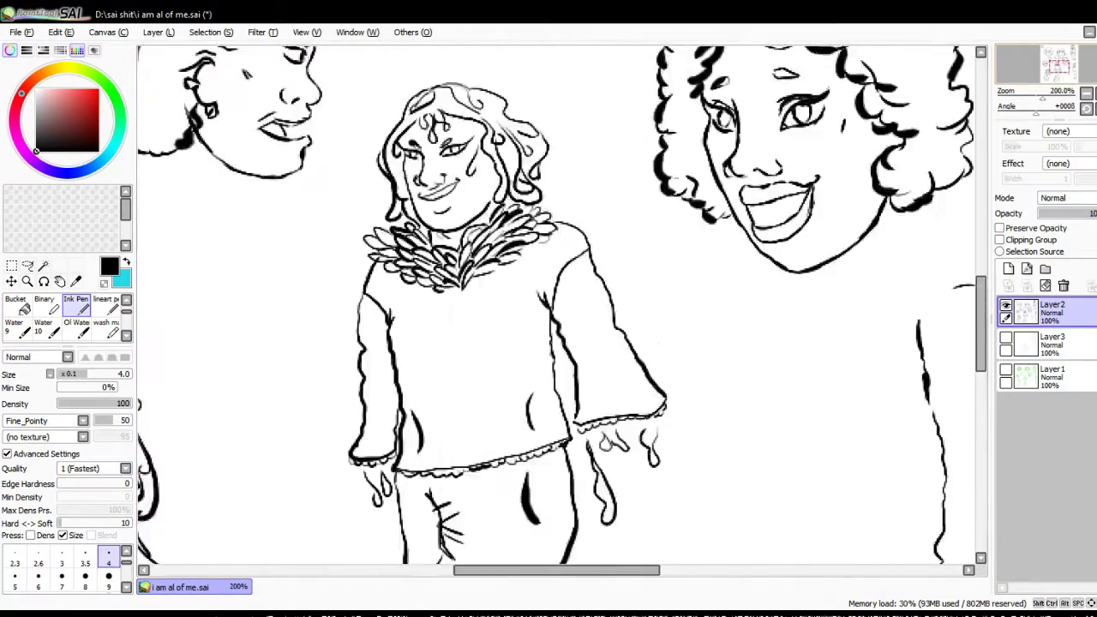
Step: Handwrite the name in small letters beside the first head and erase the larger version above it
left_click_drag(146, 103, 217, 302)
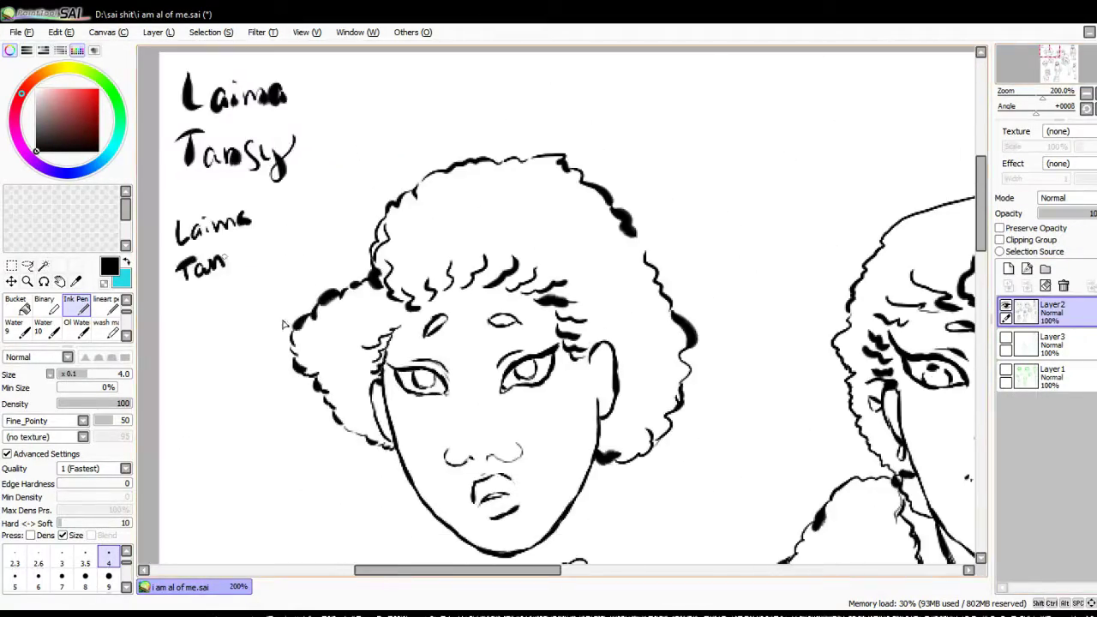
key("e")
left_click_drag(284, 155, 309, 176)
Step: Add a layer named hair beneath Layer2 and rename Layer2 to lineart
key("ctrl+shift+n")
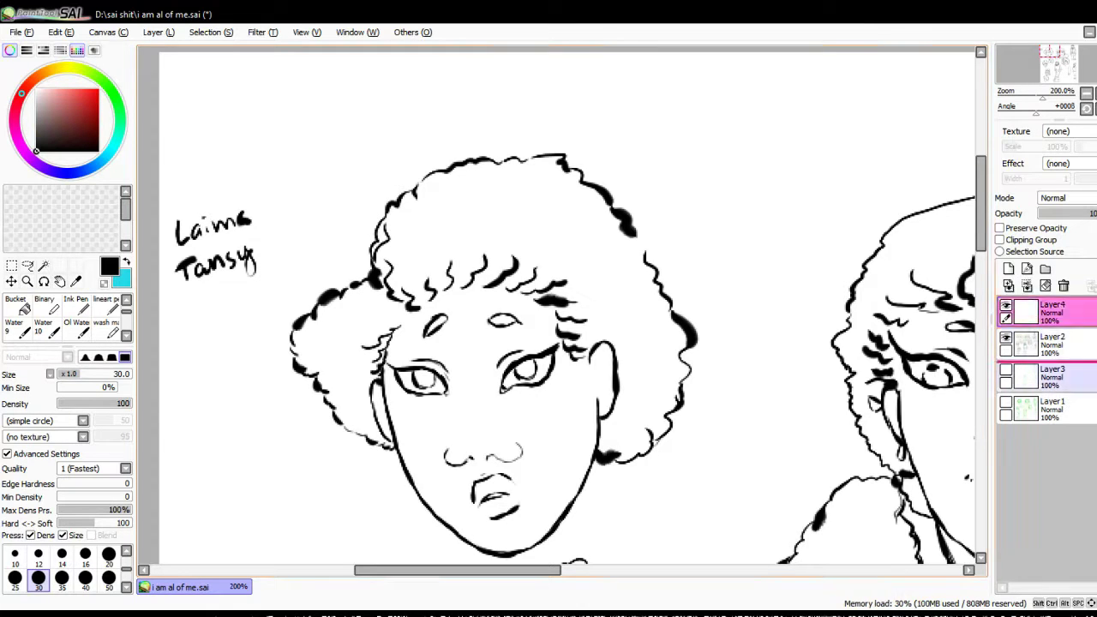
left_click_drag(1052, 310, 1052, 353)
left_click(1052, 310)
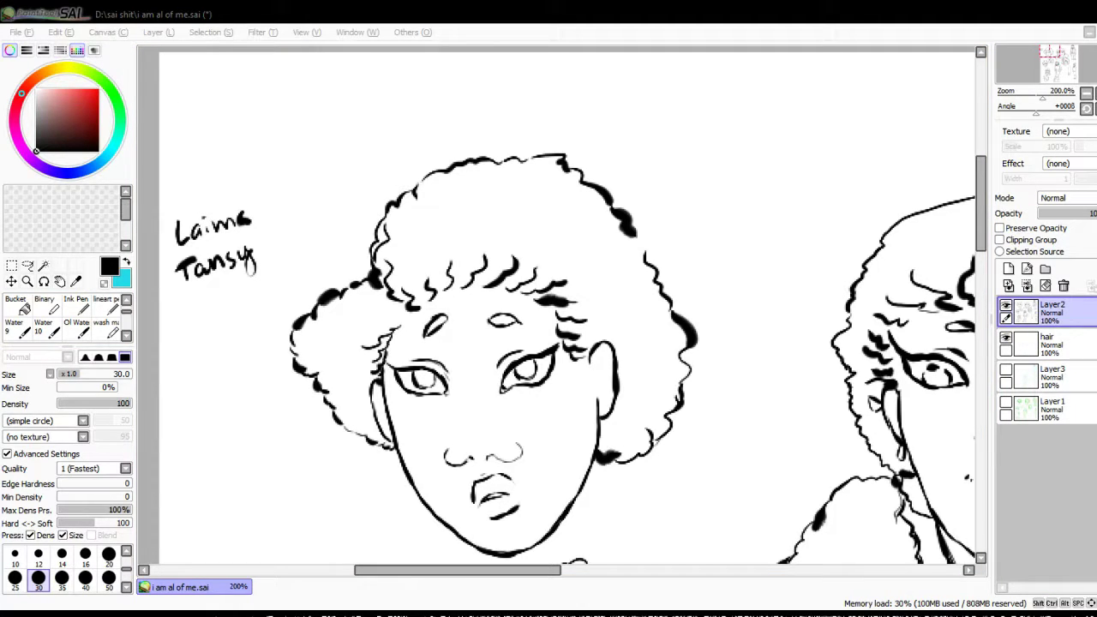
key("Return")
Step: On the hair layer, set dark red as the alternate colour and block in black and grey strokes along the first head's hairline
left_click(1047, 343)
left_click(42, 330)
left_click(96, 113)
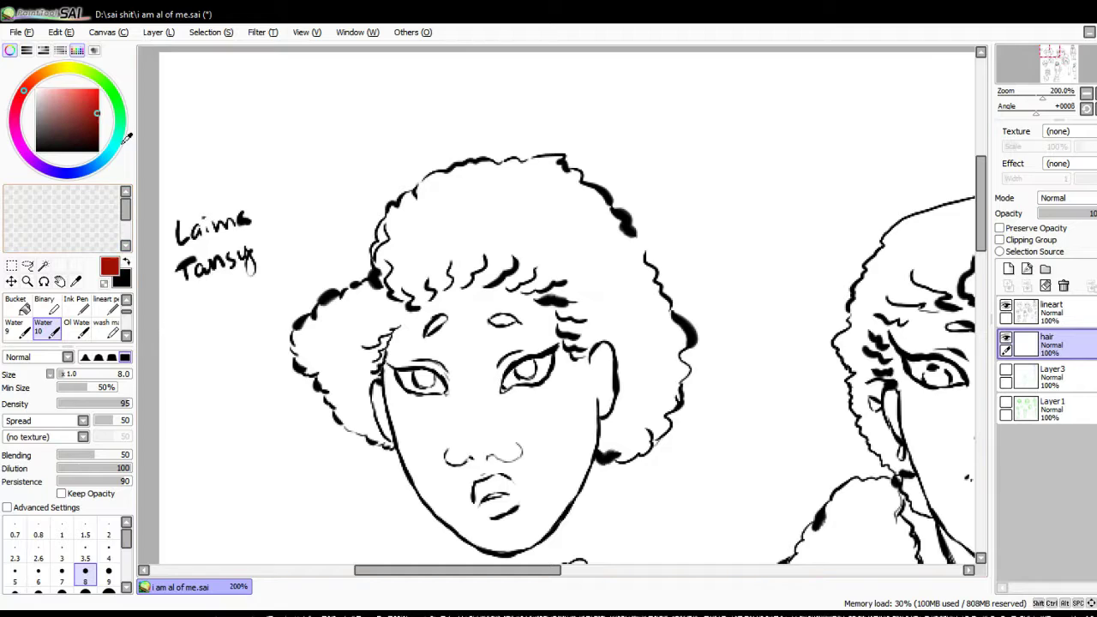
key("w")
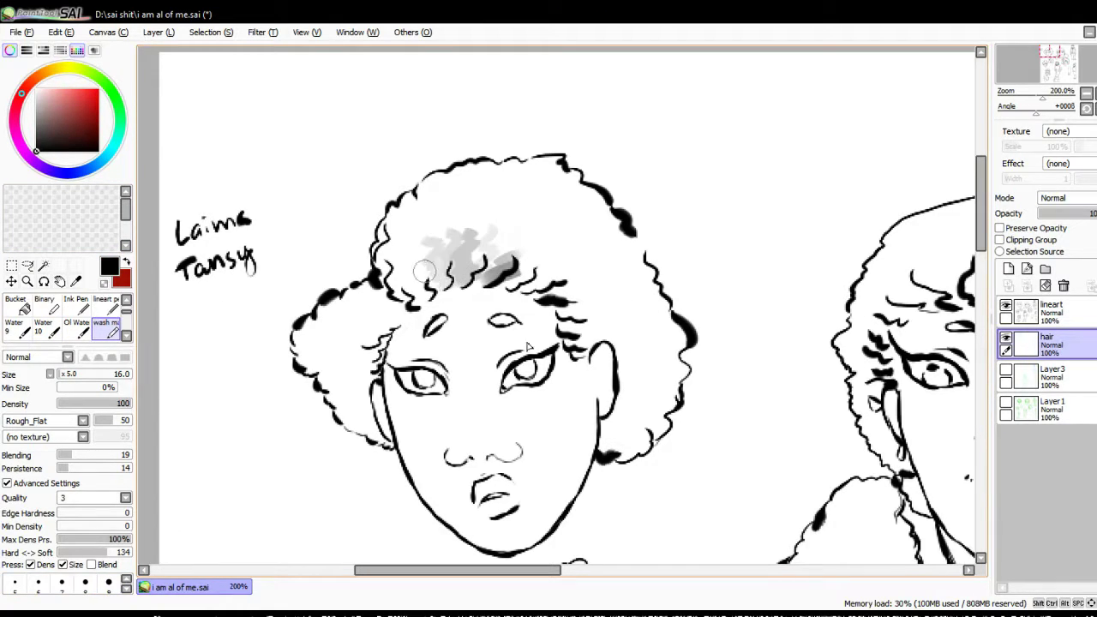
left_click_drag(504, 276, 603, 284)
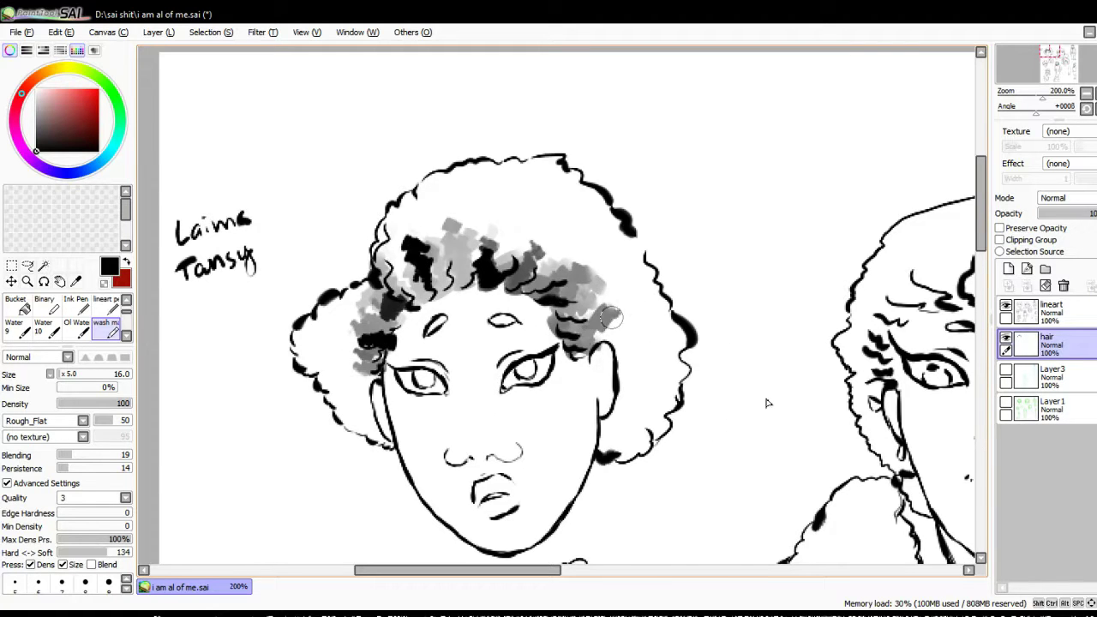
mouse_move(610, 317)
left_mouse_down()
mouse_move(514, 230)
mouse_move(429, 274)
left_mouse_up()
left_click_drag(625, 283, 360, 317)
left_click_drag(368, 360, 343, 376)
Step: Paint dark red patches across the crown and right-hand side of the first head's hair and layer dark grey over them
key("x")
mouse_move(459, 248)
left_mouse_down()
mouse_move(477, 207)
mouse_move(570, 235)
mouse_move(479, 261)
left_mouse_up()
left_click_drag(661, 308, 574, 319)
left_click_drag(600, 270, 544, 308)
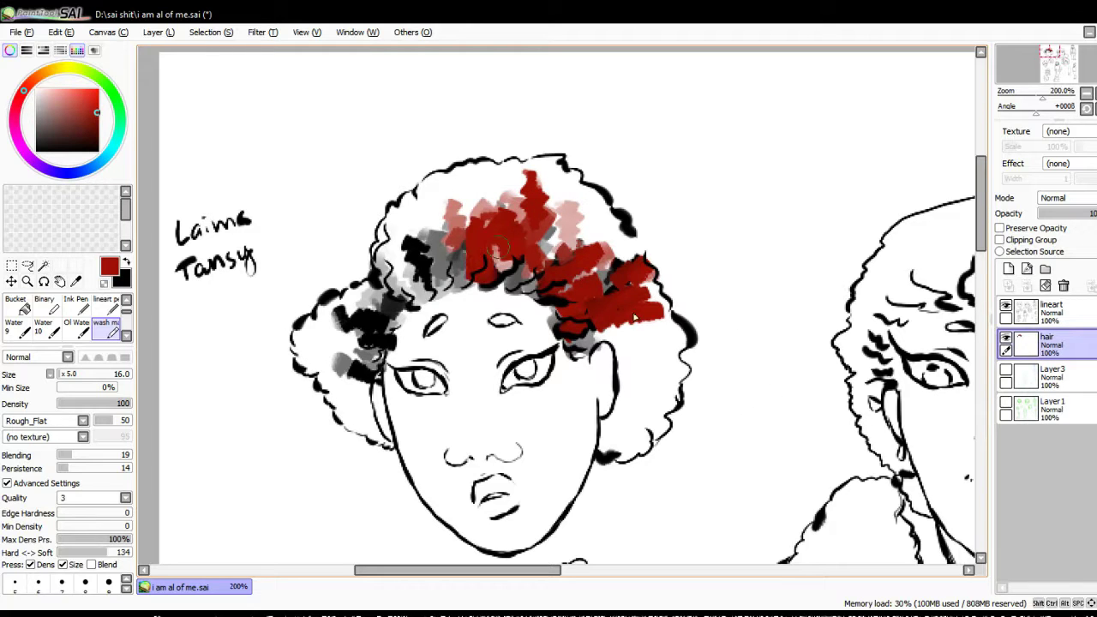
key("x")
left_click_drag(495, 261, 540, 255)
left_click_drag(450, 273, 488, 210)
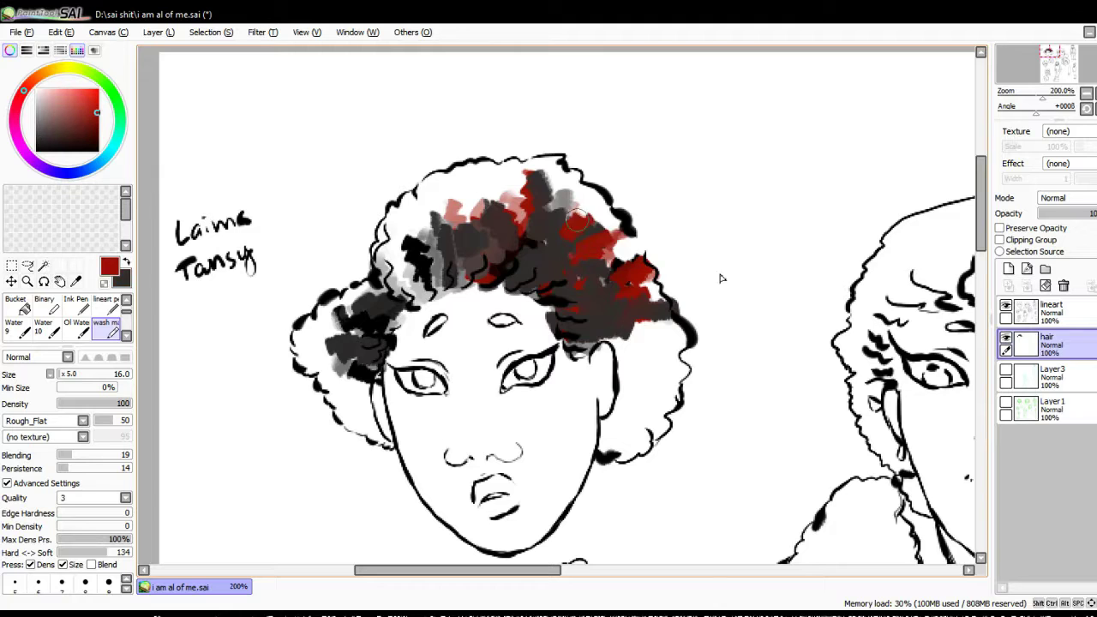
Step: Paint dark red around the outer edge of the first head's hair, including both side puffs
left_click_drag(677, 359, 610, 458)
mouse_move(420, 199)
left_mouse_down()
mouse_move(488, 164)
mouse_move(378, 266)
left_mouse_up()
left_click_drag(557, 163, 698, 368)
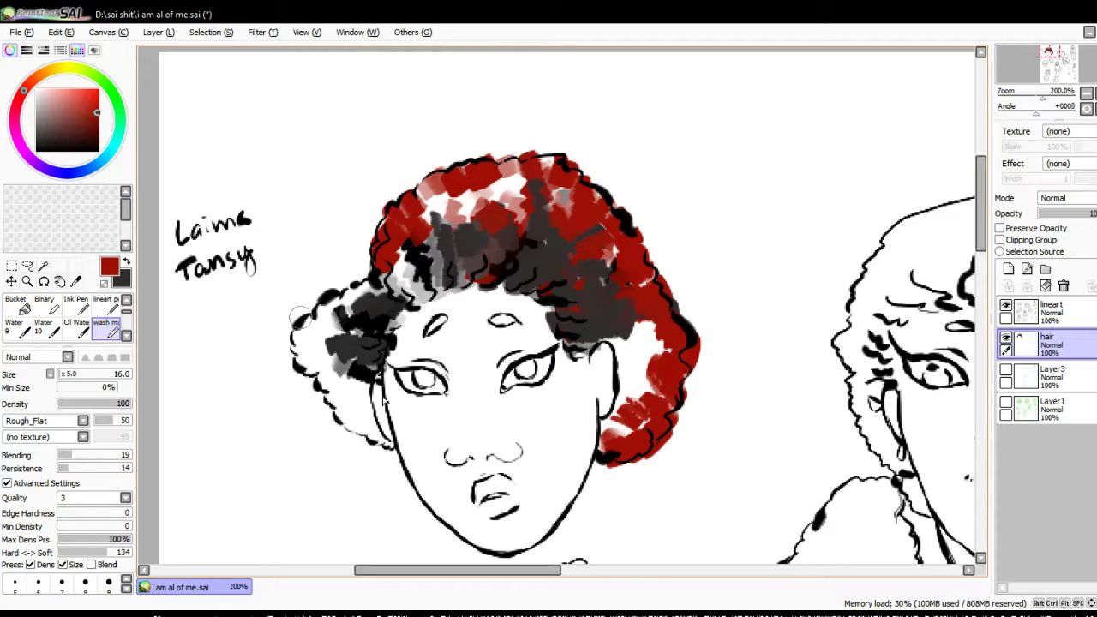
left_click_drag(308, 308, 368, 454)
Step: Blend the red and dark grey hair areas with the Flat Brush, filling the white gaps
key("b")
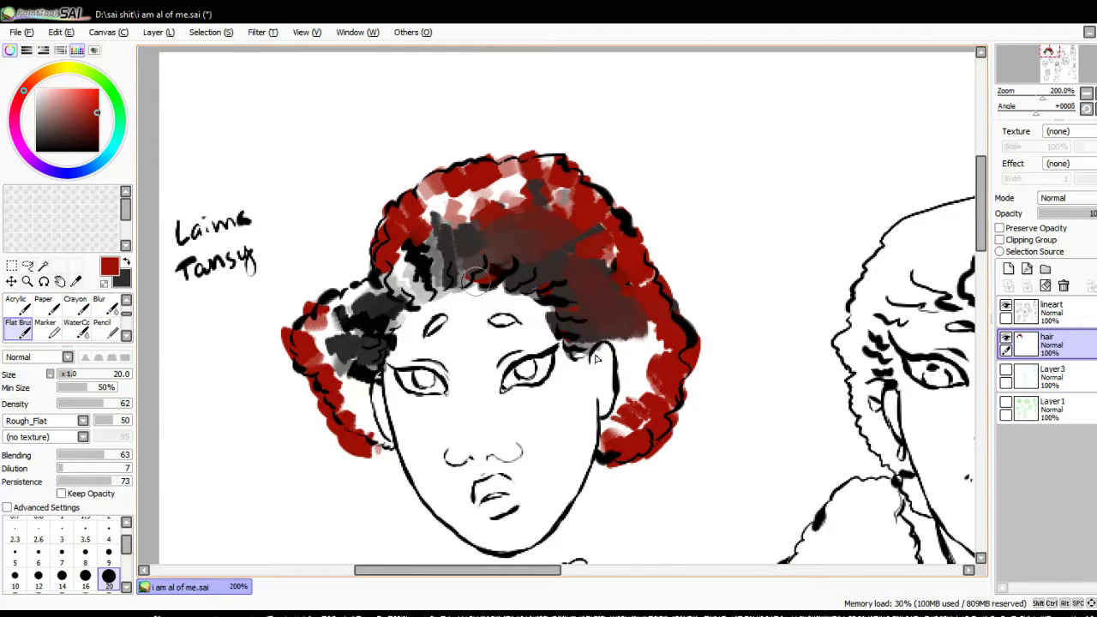
left_click_drag(475, 278, 391, 283)
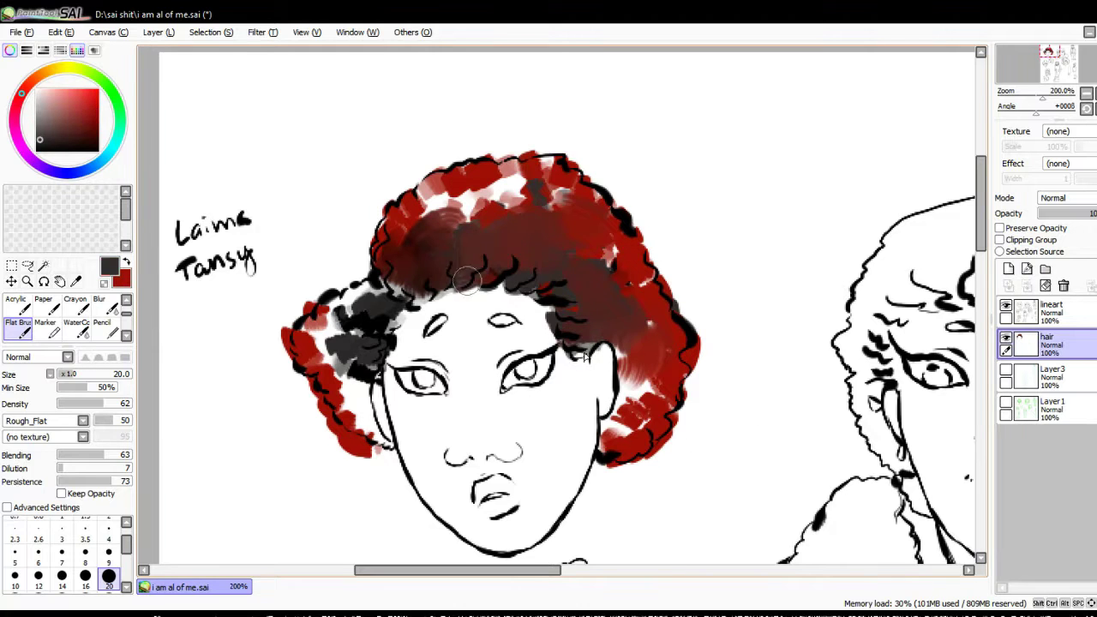
key("v")
mouse_move(407, 252)
left_mouse_down()
mouse_move(489, 257)
mouse_move(631, 362)
mouse_move(506, 233)
mouse_move(354, 372)
mouse_move(377, 420)
mouse_move(624, 392)
mouse_move(419, 197)
left_mouse_up()
Step: With the Water 9 brush and Acuarelle texture, glaze brighter red over the crown and right-hand outer edge of the first head's hair
key("n")
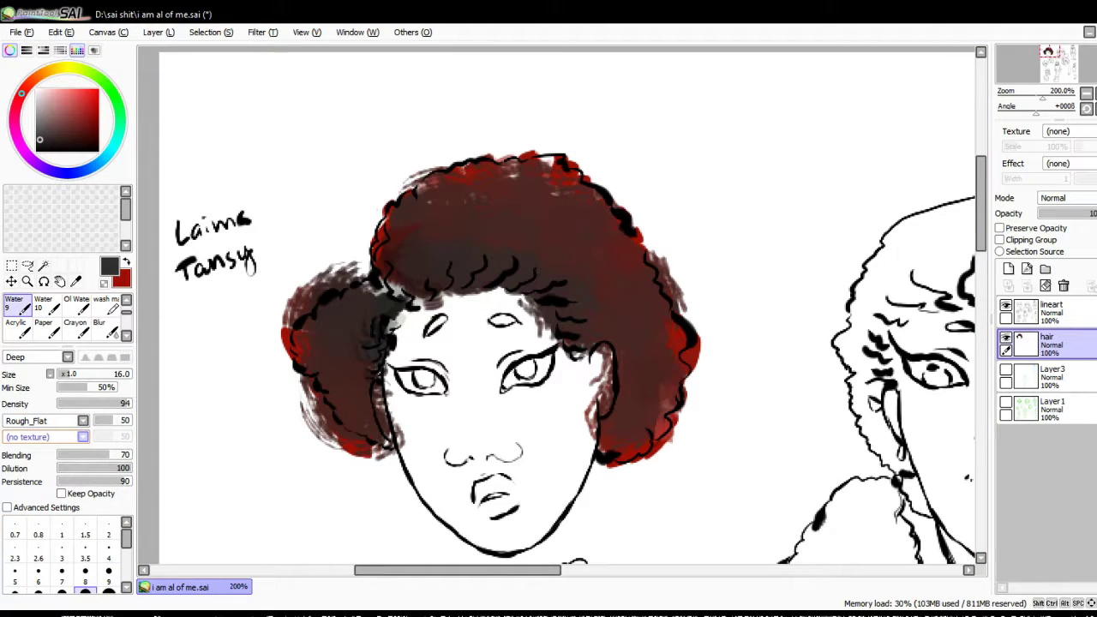
key("x")
left_click_drag(673, 402, 642, 454)
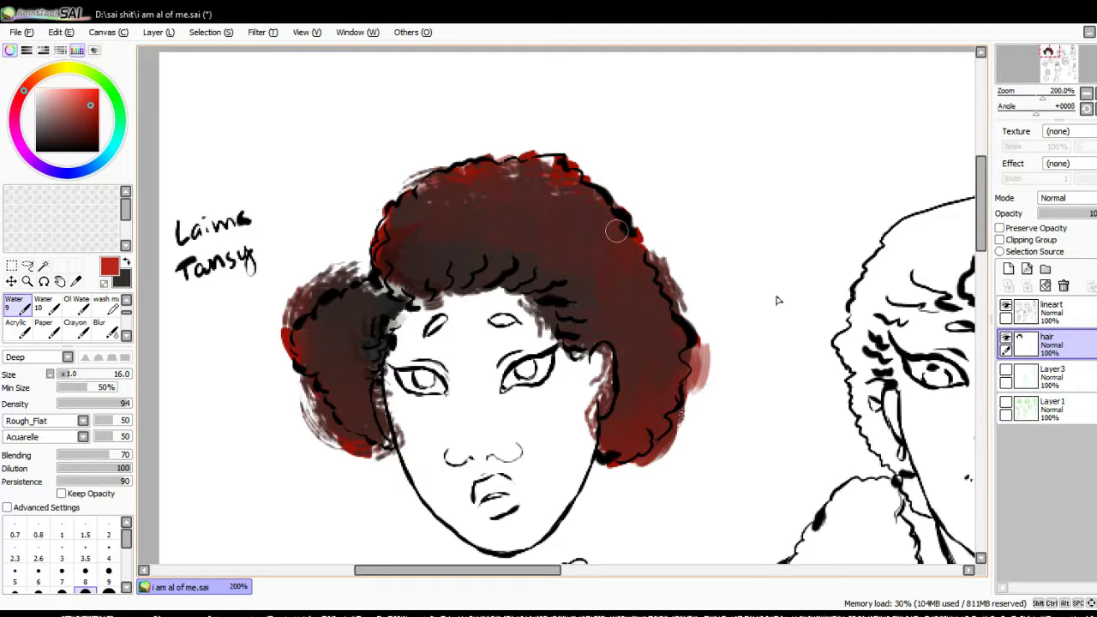
key("b")
mouse_move(690, 394)
left_mouse_down()
mouse_move(558, 191)
mouse_move(668, 257)
mouse_move(599, 185)
left_mouse_up()
key("c")
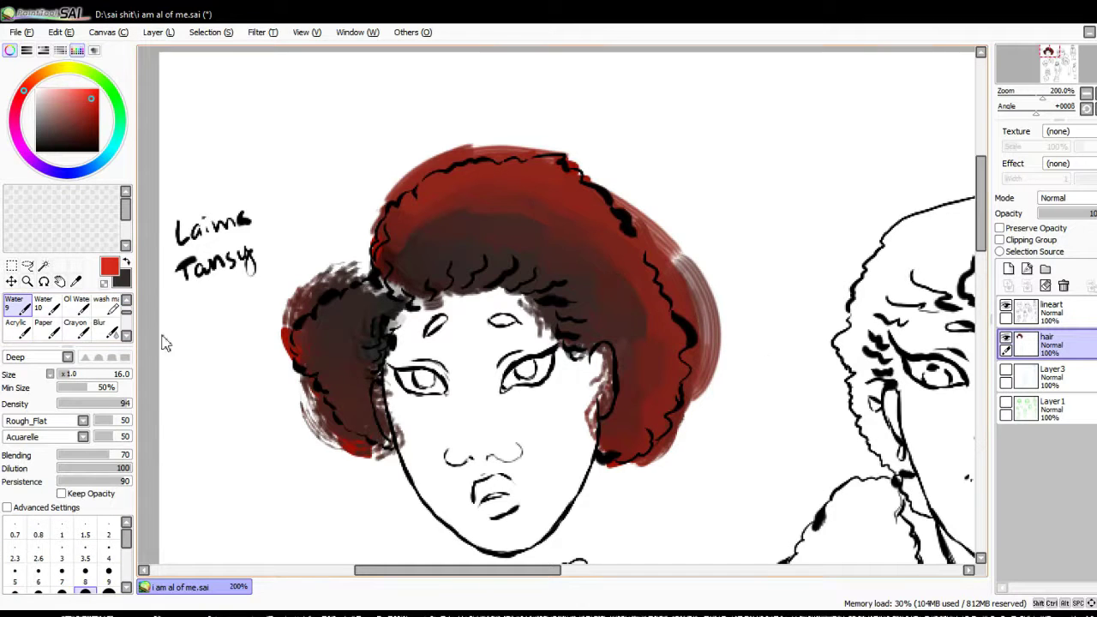
Step: Darken the first head's hairline and the inner part of its left puff with near-black, blending it into the red
key("x")
left_click_drag(505, 257, 386, 394)
left_click_drag(446, 274, 369, 420)
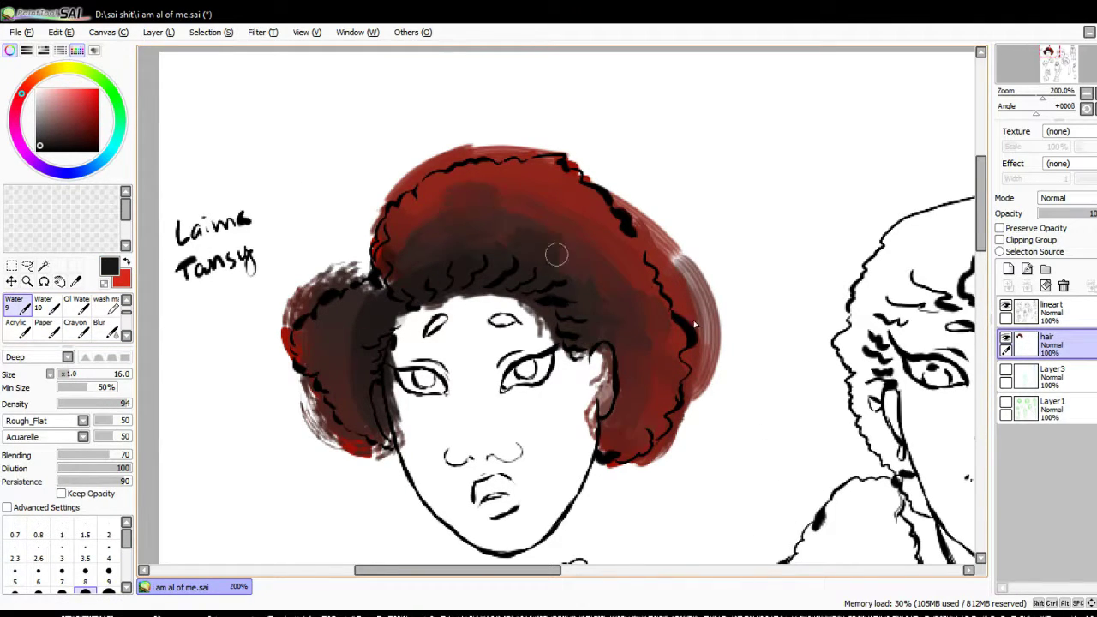
left_click_drag(556, 253, 601, 299)
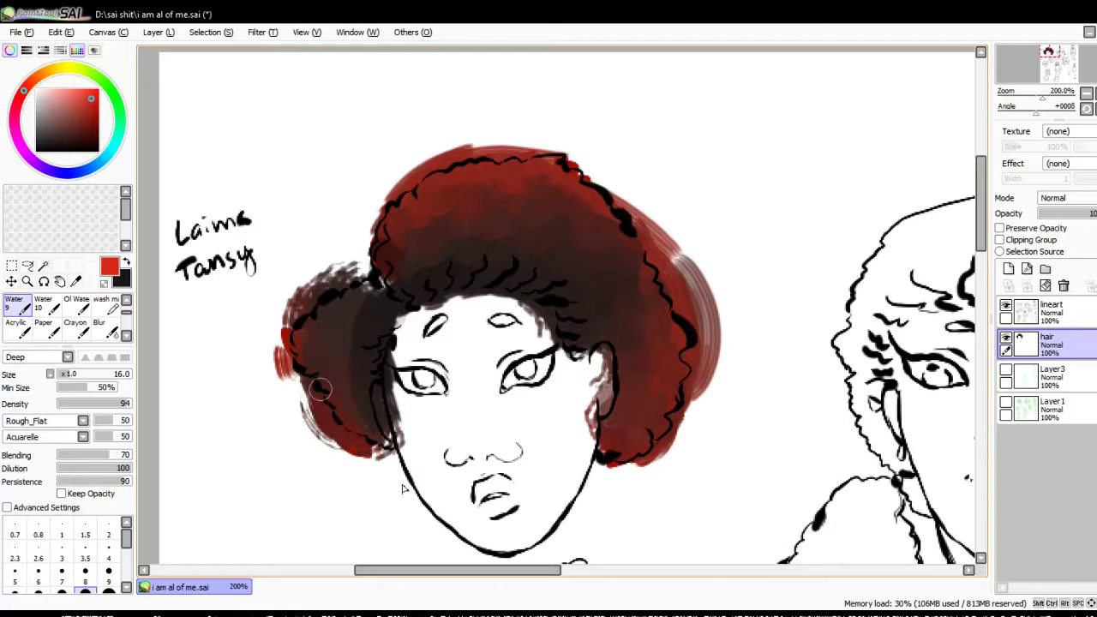
Step: Block in bright red over the lower parts of the second head's two hair puffs with the Flat Brush
left_click_drag(736, 377, 500, 157)
left_click(17, 301)
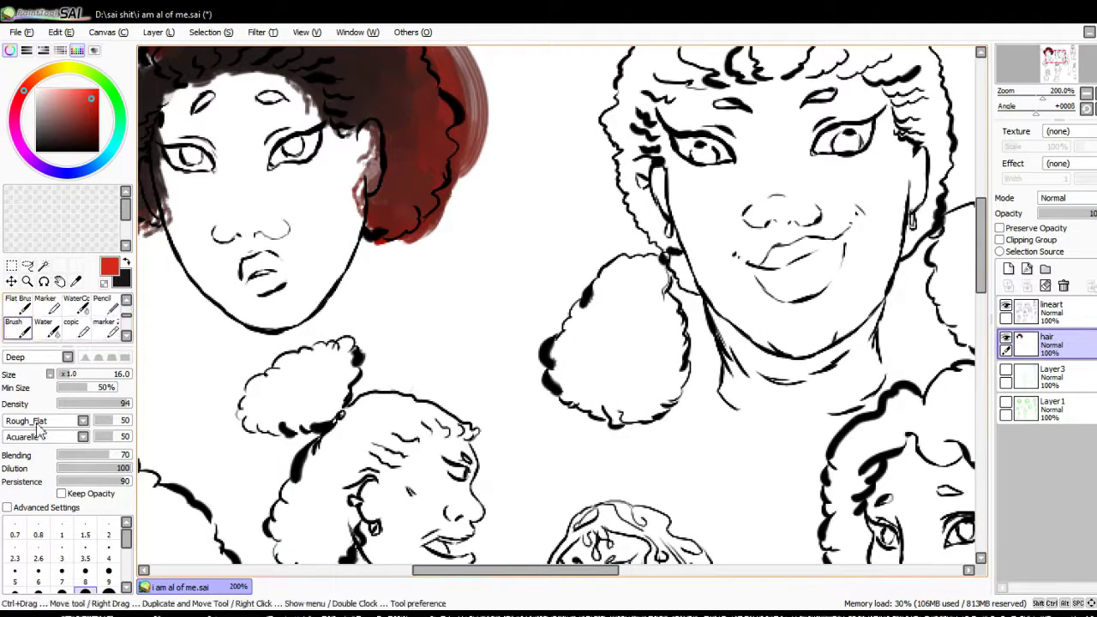
mouse_move(548, 386)
left_mouse_down()
mouse_move(668, 394)
mouse_move(677, 342)
left_mouse_up()
left_click_drag(600, 257, 419, 270)
left_click_drag(788, 377, 899, 309)
left_click_drag(797, 343, 891, 257)
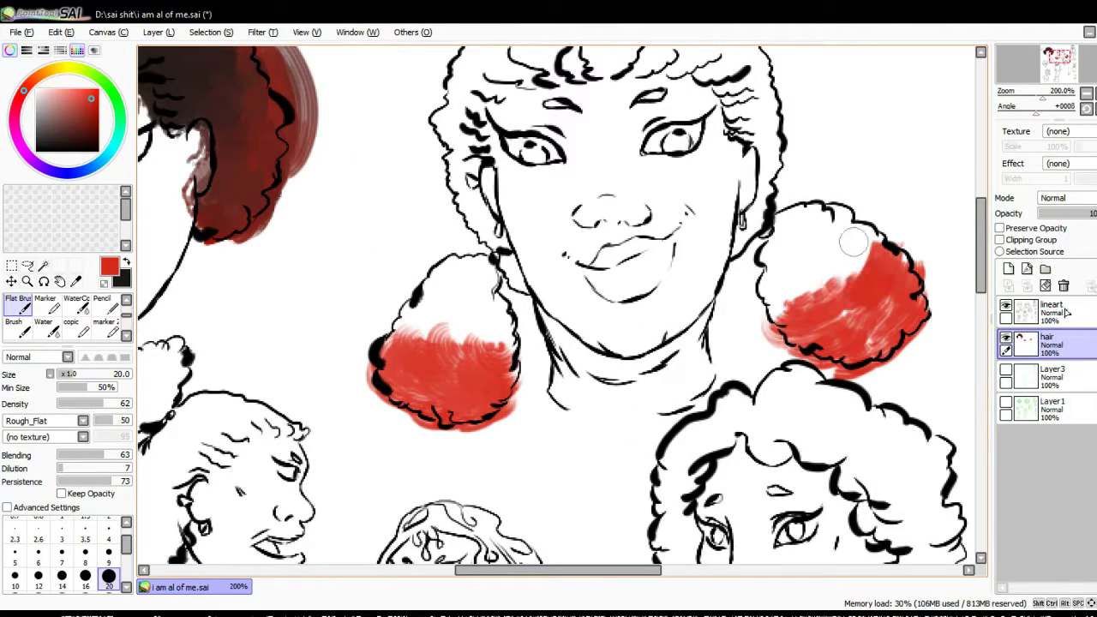
left_click_drag(823, 291, 883, 223)
Step: Block in red over the hanging curls on both sides of the smiling curly-haired head
left_click_drag(600, 428, 608, 86)
left_click_drag(865, 292, 942, 197)
left_click_drag(925, 129, 942, 214)
left_click_drag(676, 266, 711, 334)
left_click_drag(651, 240, 685, 334)
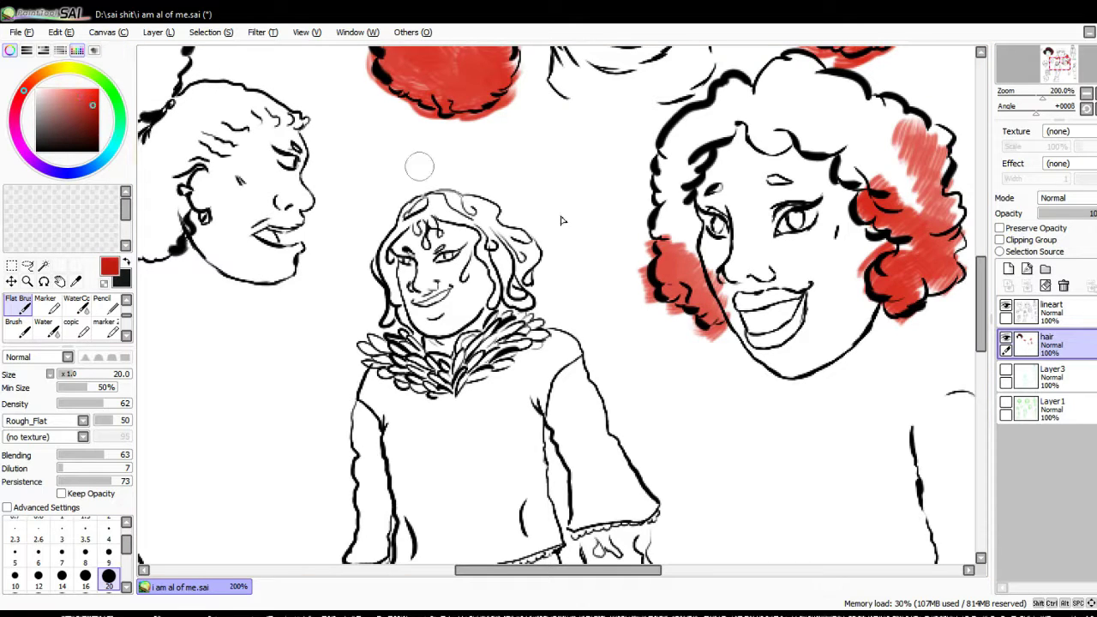
left_click_drag(916, 129, 951, 291)
left_click_drag(660, 240, 702, 325)
Step: Paint red over the upper bun and the lower back hair of the profile head
left_click_drag(462, 257, 608, 403)
left_click_drag(265, 171, 369, 240)
mouse_move(257, 334)
left_mouse_down()
mouse_move(360, 403)
mouse_move(351, 377)
left_mouse_up()
left_click_drag(360, 385, 612, 402)
Step: Block in dark red on the outer curls of the head with the tied hair and on the feather-collared figure's hair ends
mouse_move(351, 283)
left_mouse_down()
mouse_move(439, 318)
mouse_move(497, 454)
mouse_move(454, 377)
left_mouse_up()
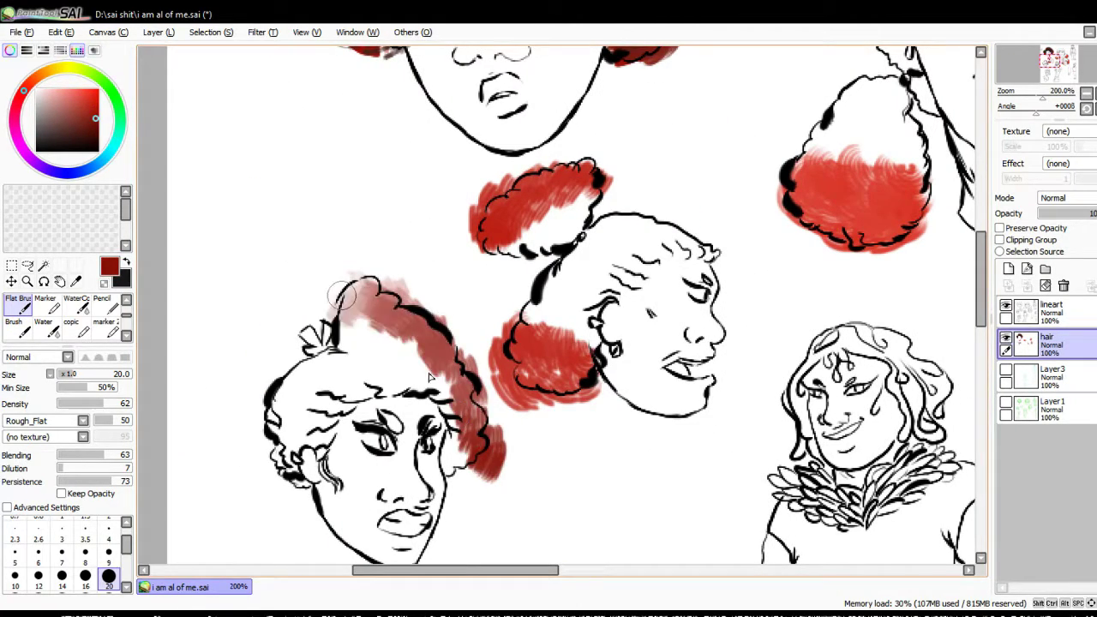
left_click_drag(334, 265, 411, 317)
left_click_drag(257, 429, 330, 492)
scroll(343, 343, "down", 2)
scroll(599, 342, "down", 2)
left_click_drag(891, 317, 951, 339)
left_click_drag(788, 326, 836, 386)
Step: Paint alternating dark red and black patches over the long dripping hair of the head below the tied-hair head
scroll(600, 343, "down", 3)
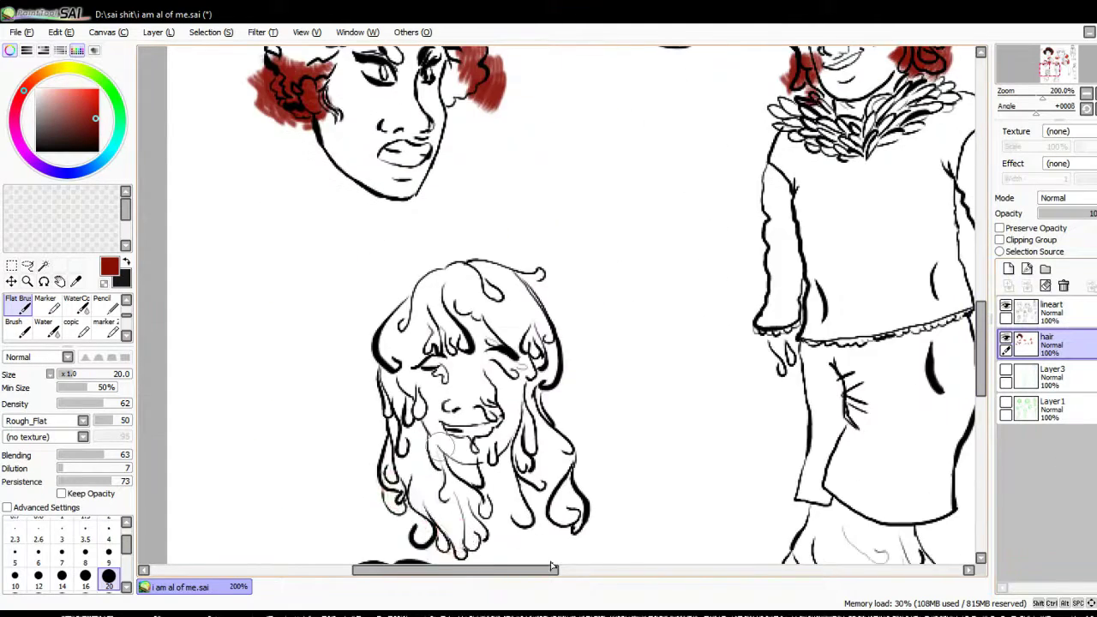
left_click_drag(386, 479, 462, 552)
left_click_drag(506, 467, 574, 527)
key("x")
left_click_drag(377, 282, 557, 377)
left_click_drag(394, 454, 480, 539)
left_click_drag(514, 419, 548, 476)
left_click_drag(377, 359, 416, 432)
left_click_drag(522, 433, 582, 476)
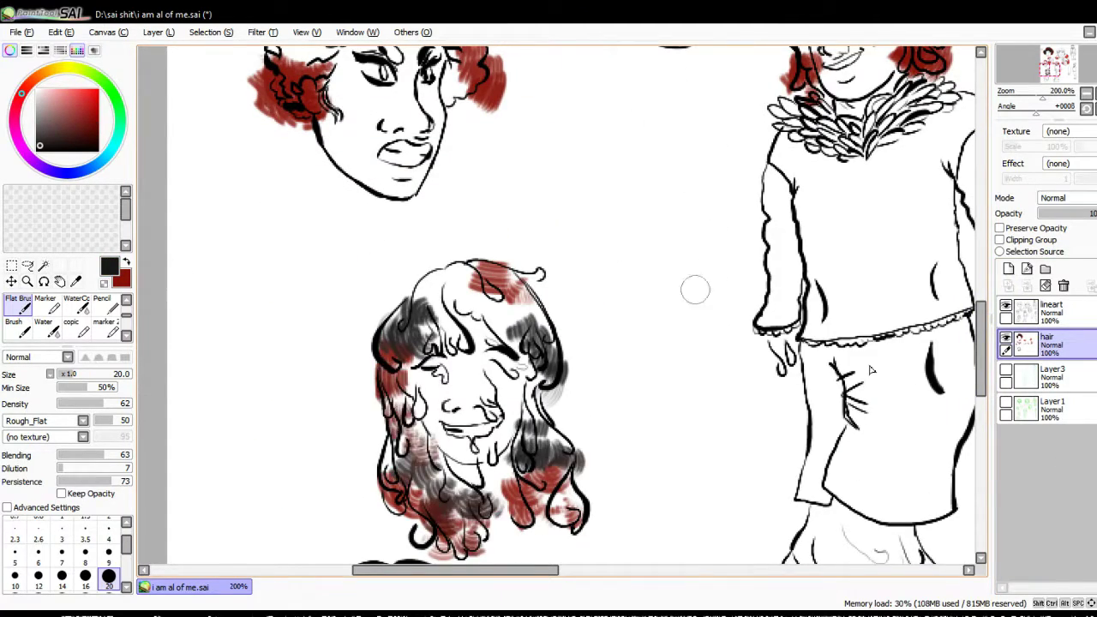
Step: Paint dark red on the hair ends of the jacketed figure with the feather collar
scroll(693, 289, "right", 10)
scroll(693, 289, "up", 2)
key("x")
left_click_drag(724, 214, 758, 236)
scroll(685, 300, "down", 3)
left_click_drag(647, 176, 689, 214)
Step: Layer darker red over the second head's puffs, extending the right puff's colour past its outline and up towards its top
scroll(599, 342, "left", 5)
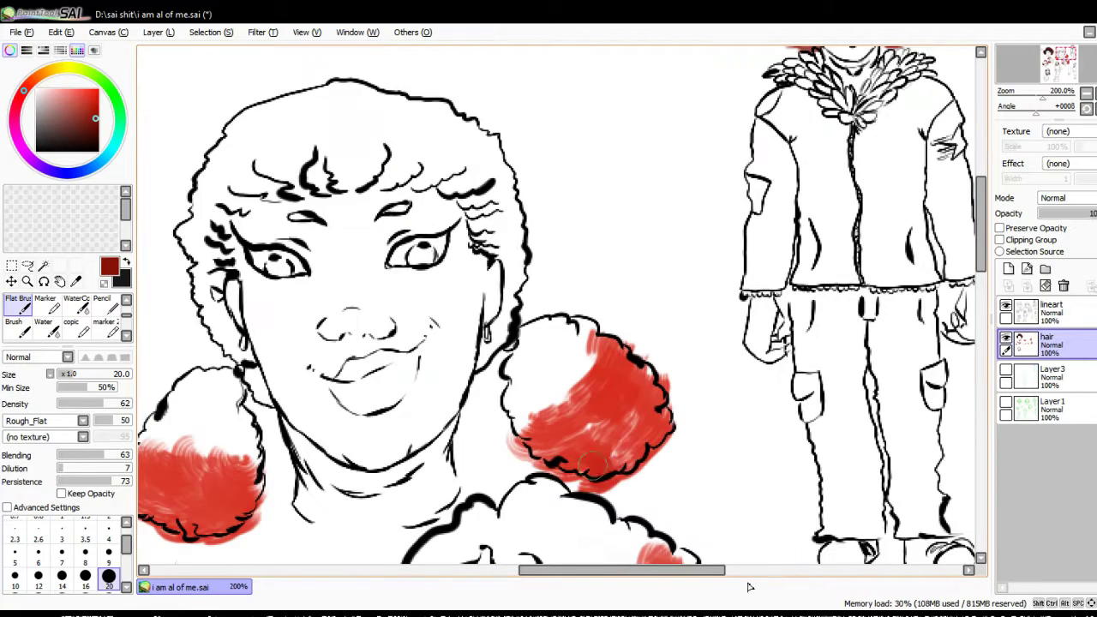
left_click_drag(566, 390, 668, 475)
scroll(514, 385, "left", 3)
mouse_move(369, 437)
left_mouse_down()
mouse_move(472, 531)
mouse_move(466, 484)
left_mouse_up()
mouse_move(793, 355)
left_mouse_down()
mouse_move(814, 377)
mouse_move(771, 446)
left_mouse_up()
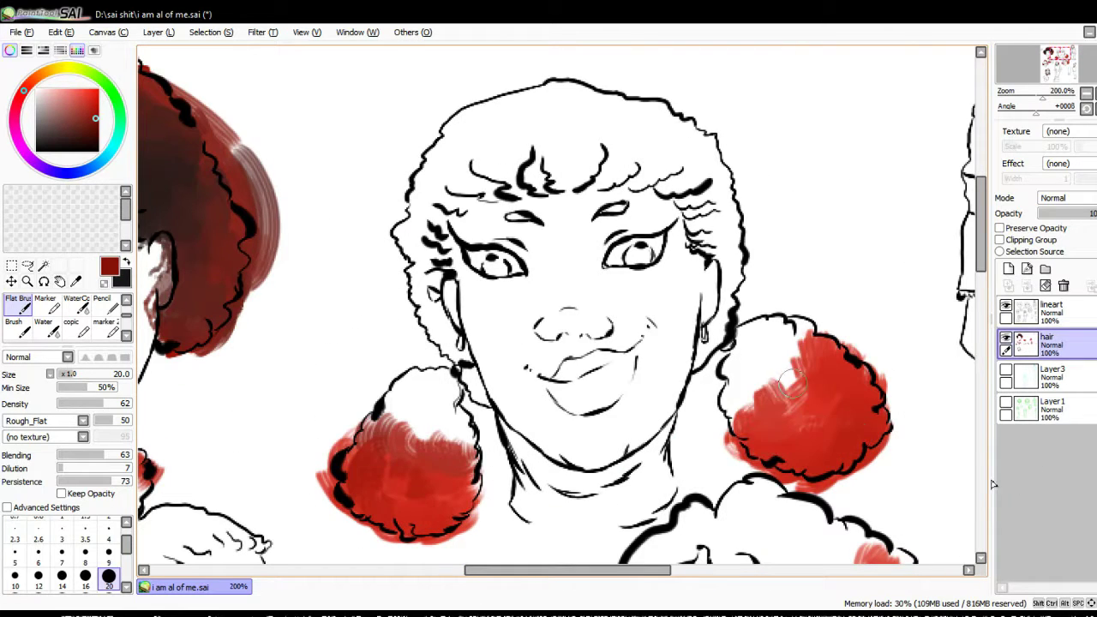
left_click_drag(762, 325, 746, 437)
left_click_drag(771, 368, 719, 420)
left_click_drag(822, 326, 908, 428)
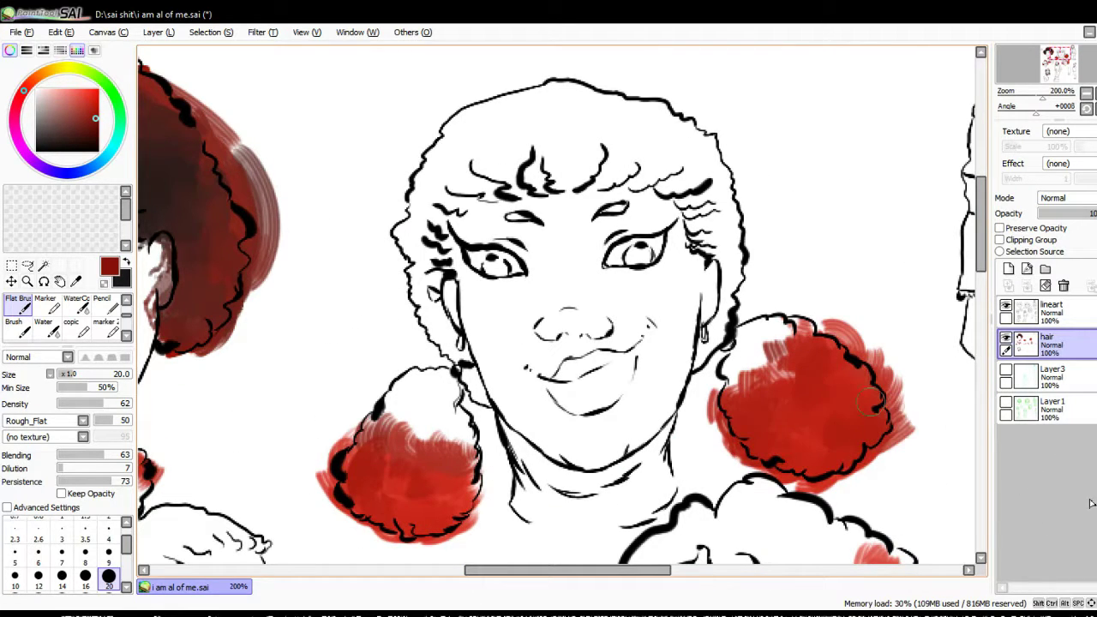
left_click_drag(869, 390, 882, 416)
Step: Deepen the second head's left puff with more dark red, working from its base up to the fading upper edge
left_click_drag(343, 419, 449, 479)
left_click_drag(360, 471, 441, 514)
left_click_drag(368, 394, 467, 501)
left_click_drag(377, 523, 358, 453)
Step: Soften the transition between black and red in the first head's hair and left puff with white and muted red Flat Brush strokes
scroll(353, 455, "left", 5)
scroll(353, 456, "up", 2)
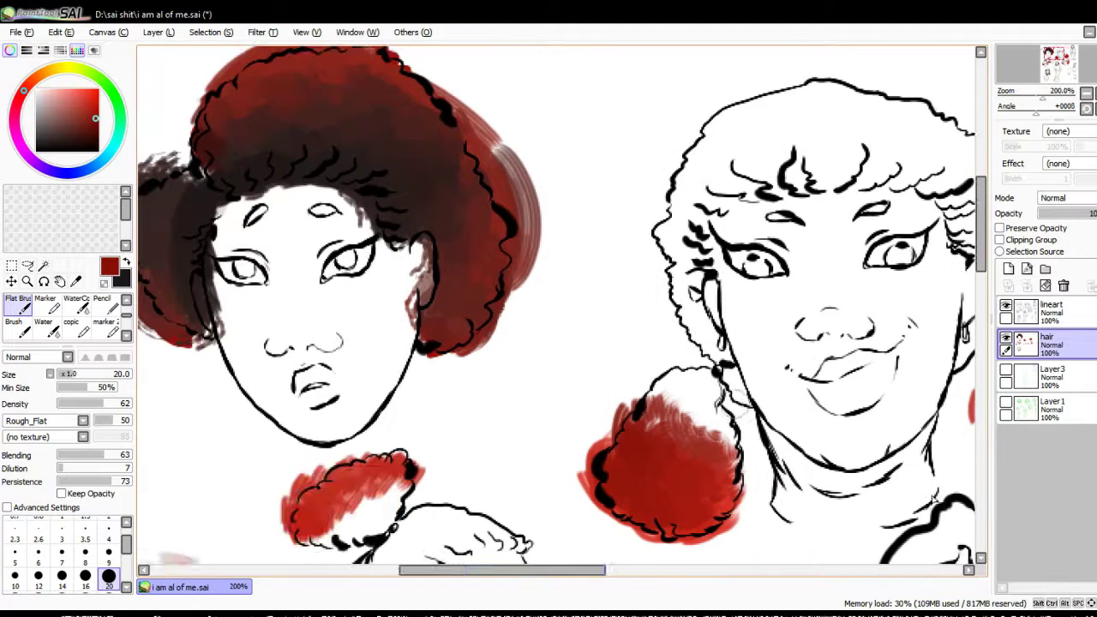
left_click_drag(386, 214, 467, 368)
left_click_drag(514, 257, 484, 283)
scroll(339, 524, "left", 3)
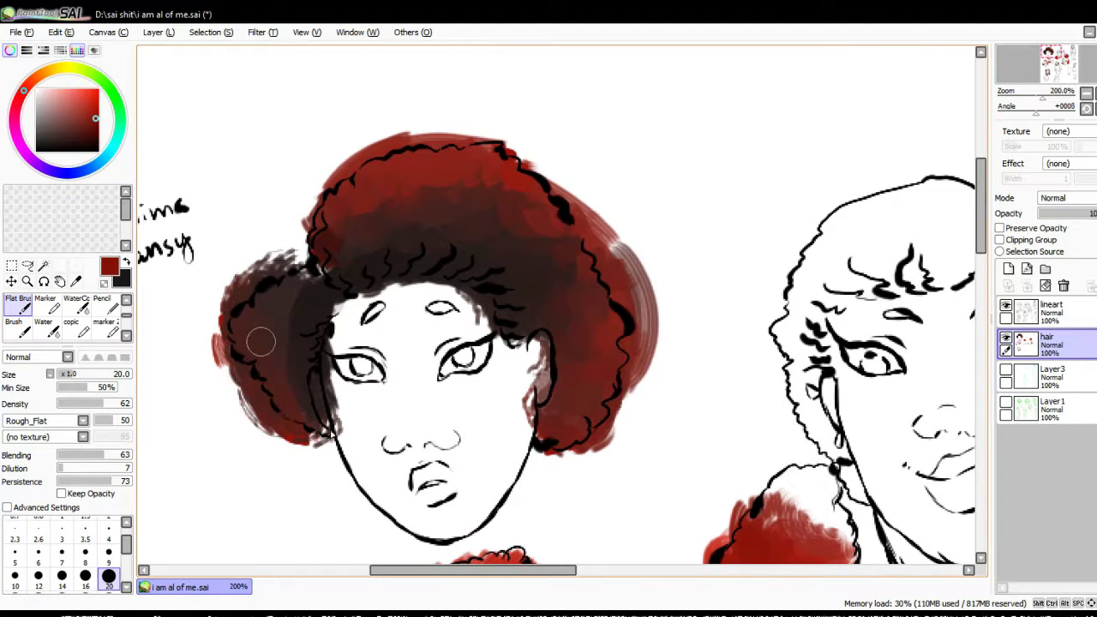
left_click(36, 89)
mouse_move(262, 342)
left_mouse_down()
mouse_move(277, 380)
mouse_move(507, 226)
mouse_move(384, 225)
mouse_move(465, 194)
mouse_move(588, 397)
mouse_move(493, 210)
left_mouse_up()
left_click_drag(459, 263, 453, 274)
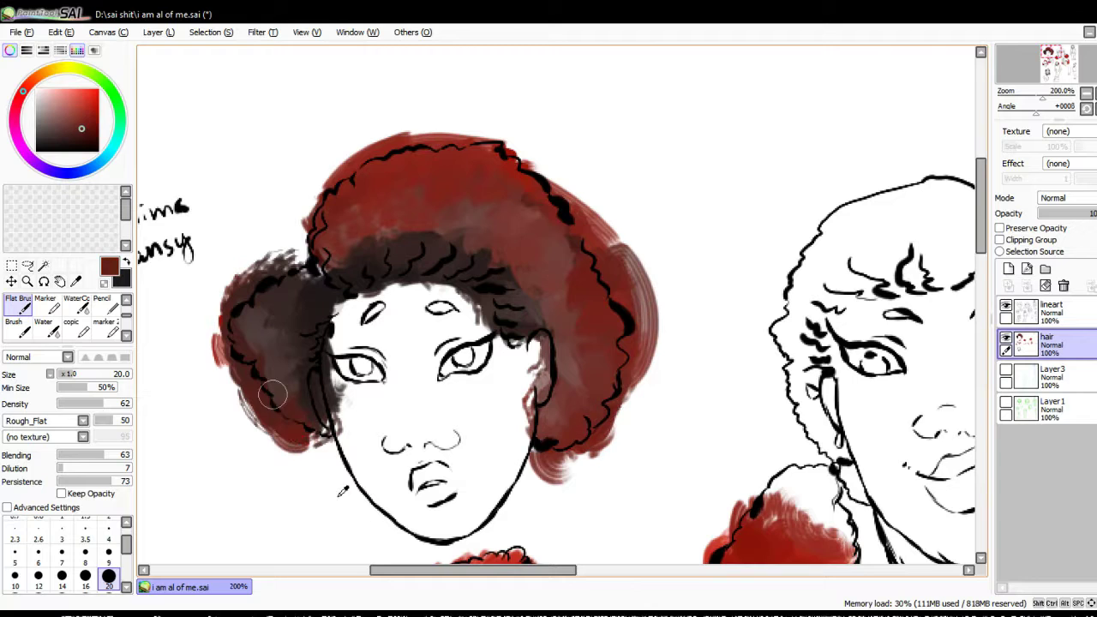
mouse_move(270, 404)
left_mouse_down()
mouse_move(239, 387)
mouse_move(221, 291)
left_mouse_up()
Step: Block in near-black along the second head's fringe and down the hair on both sides of its face
mouse_move(514, 210)
left_mouse_down()
mouse_move(565, 248)
mouse_move(771, 291)
left_mouse_up()
key("x")
scroll(200, 229, "right", 5)
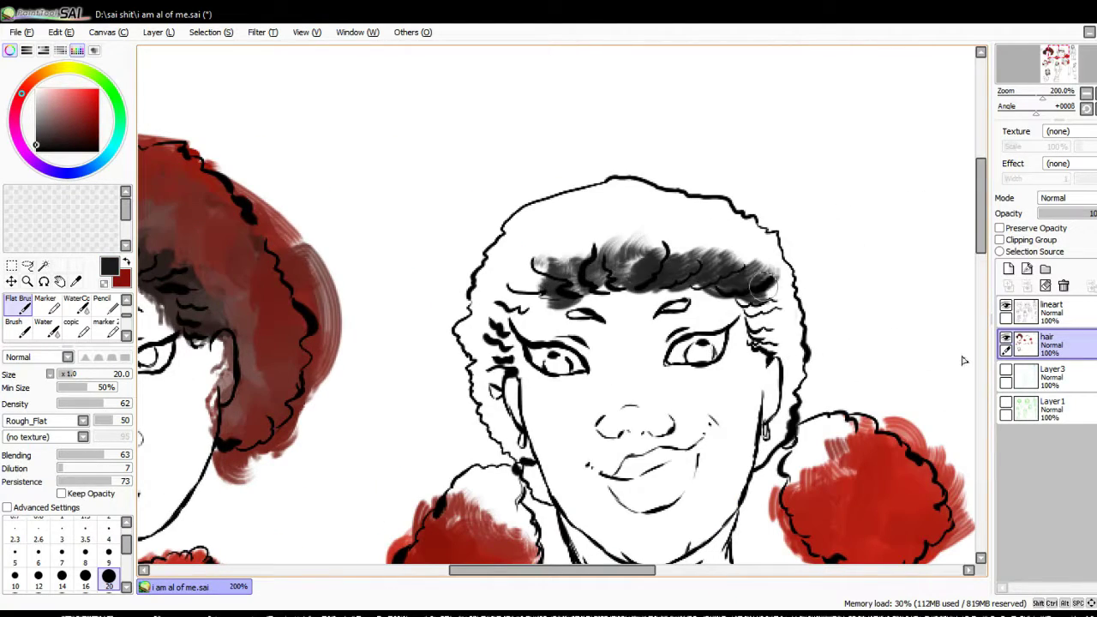
left_click_drag(788, 343, 745, 274)
left_click_drag(531, 283, 480, 377)
left_click_drag(497, 326, 462, 419)
Step: Fill the second head's crown and right-hand side hair with near-black
mouse_move(548, 257)
left_mouse_down()
mouse_move(531, 287)
mouse_move(668, 205)
left_mouse_up()
left_click_drag(471, 335, 523, 231)
left_click_drag(805, 326, 676, 223)
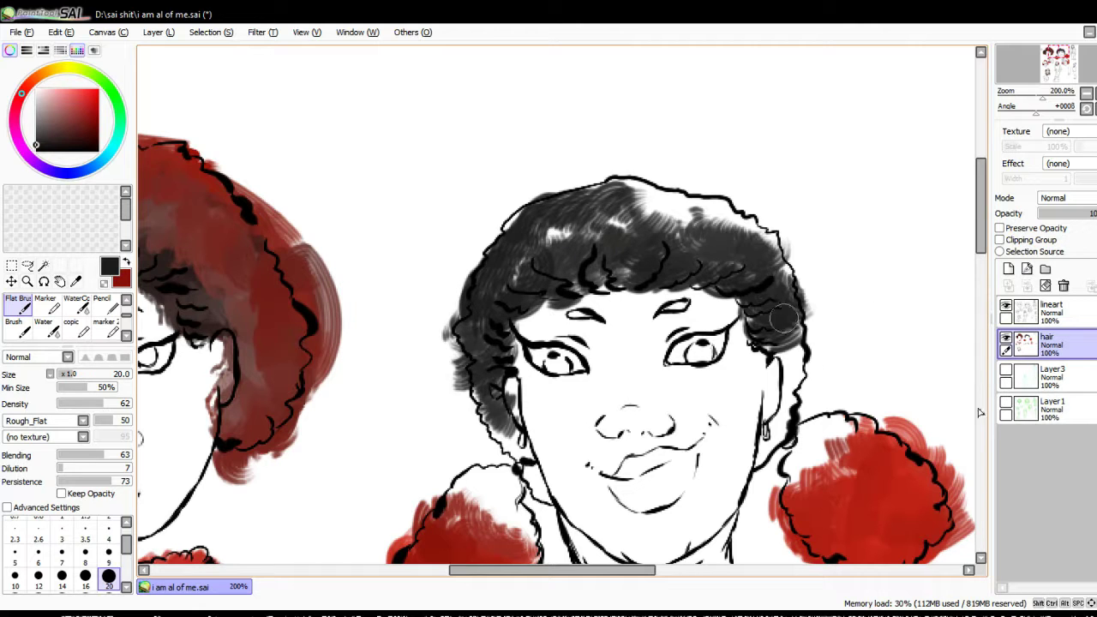
left_click_drag(814, 412, 771, 309)
left_click_drag(625, 171, 806, 282)
Step: Blend the second head's dark hair into its left red puff with white Flat Brush strokes
left_click(40, 89)
mouse_move(531, 463)
left_mouse_down()
mouse_move(440, 317)
mouse_move(549, 377)
left_mouse_up()
scroll(559, 304, "up", 2)
scroll(551, 419, "down", 5)
left_click_drag(514, 283, 383, 328)
mouse_move(477, 429)
left_mouse_down()
mouse_move(520, 514)
mouse_move(411, 480)
mouse_move(343, 514)
left_mouse_up()
left_click_drag(377, 462, 291, 531)
left_click(343, 514, "alt")
mouse_move(385, 514)
left_mouse_down()
mouse_move(583, 189)
mouse_move(514, 360)
left_mouse_up()
Step: Blend grey from beside the second head's right ear into the top of the right red puff using white
mouse_move(540, 299)
left_mouse_down()
mouse_move(454, 386)
mouse_move(231, 326)
left_mouse_up()
left_click_drag(624, 499, 823, 565)
left_click_drag(771, 257, 415, 317)
left_click_drag(924, 445, 680, 335)
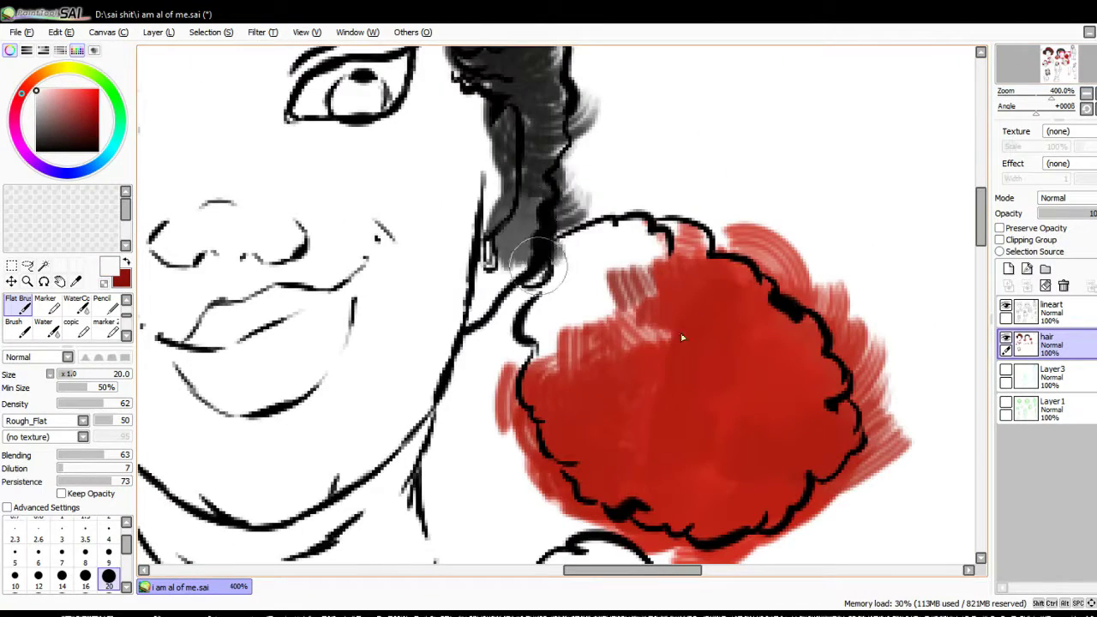
mouse_move(600, 197)
left_mouse_down()
mouse_move(514, 317)
mouse_move(626, 278)
mouse_move(549, 360)
left_mouse_up()
left_click_drag(720, 274, 566, 411)
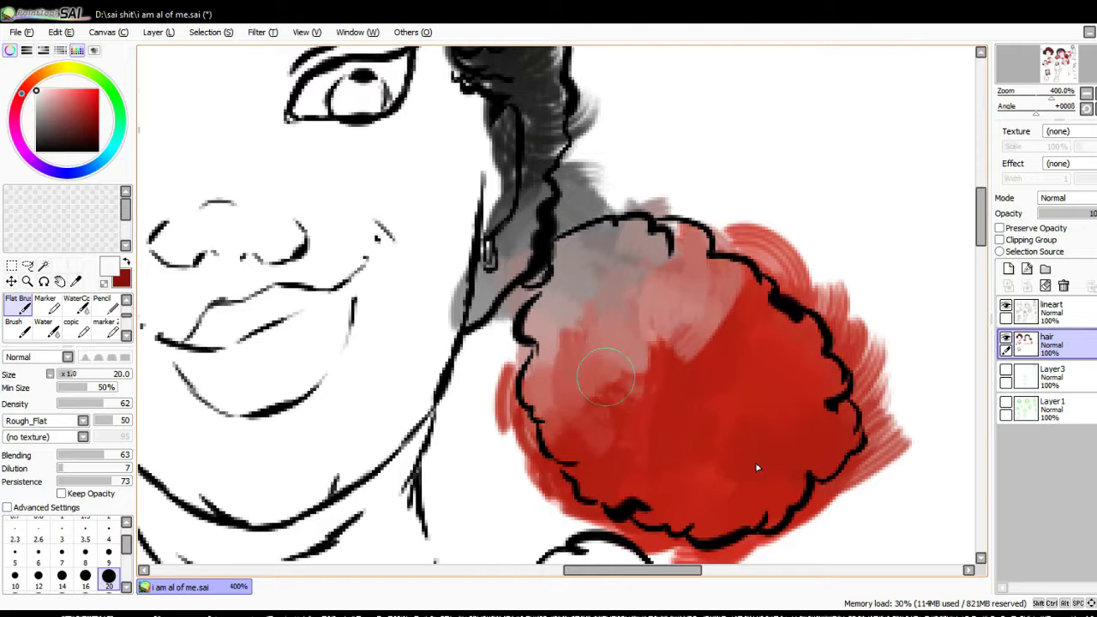
left_click_drag(754, 291, 616, 377)
Step: Smooth the pale and dark reds together across the second head's right puff
left_click(728, 385, "alt")
left_click_drag(668, 283, 702, 471)
left_click_drag(582, 386, 771, 369)
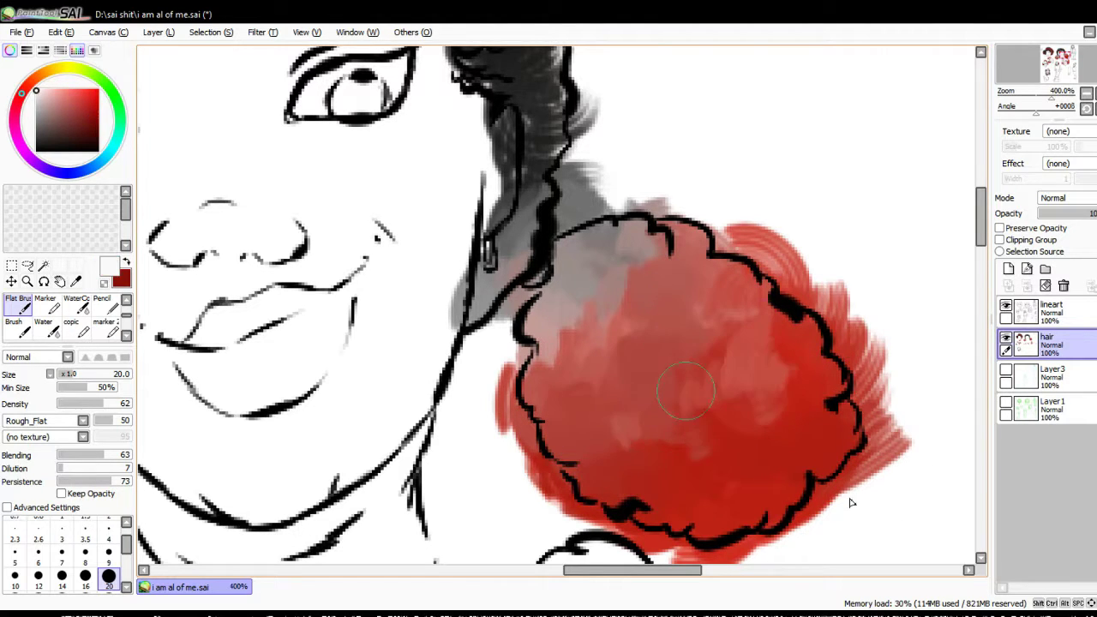
left_click_drag(805, 403, 600, 505)
left_click_drag(539, 479, 754, 342)
left_click_drag(677, 291, 642, 514)
Step: Fill the curly-haired head's crown and fringe with black, leaving a very dark red area across the middle curls
left_click_drag(429, 257, 686, 429)
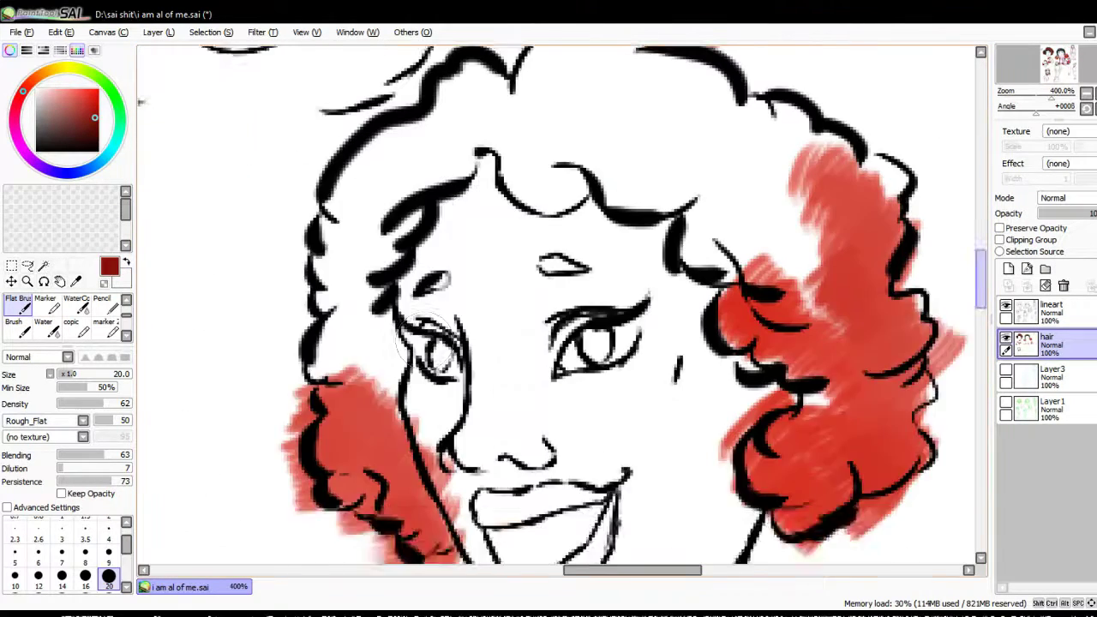
left_click_drag(557, 171, 557, 228)
left_click(685, 265, "alt")
left_click_drag(685, 129, 557, 197)
left_click_drag(514, 137, 343, 325)
left_click_drag(736, 129, 634, 257)
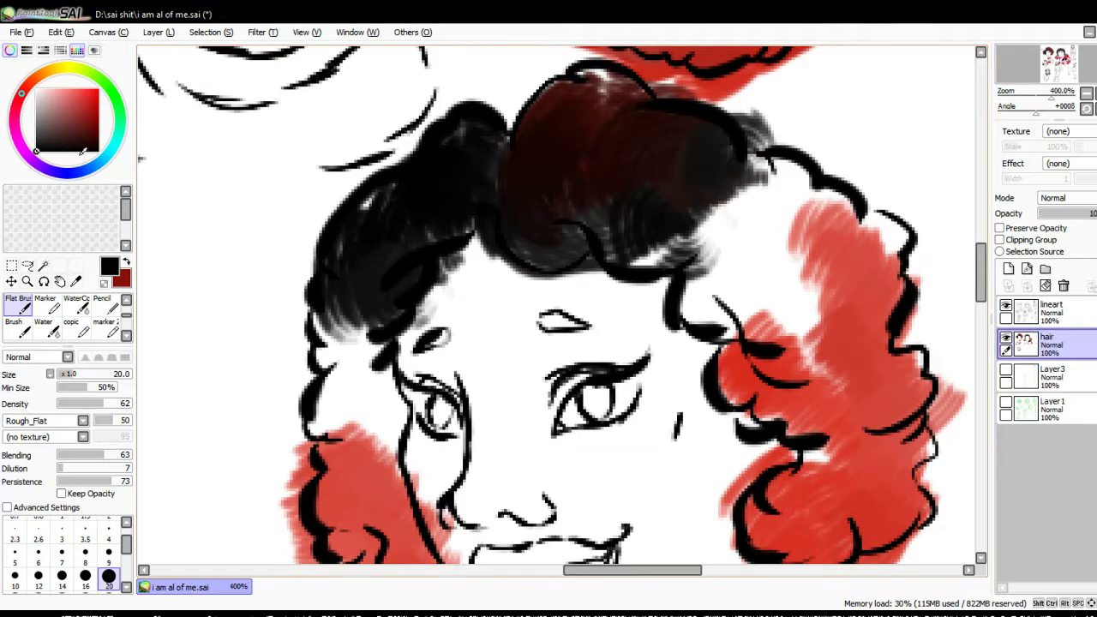
Step: Using white, blend the curly-haired head's black crown through grey into the red curls on both sides
left_click(257, 283, "alt")
left_click_drag(376, 291, 308, 377)
left_click_drag(394, 326, 291, 454)
left_click_drag(703, 255, 823, 283)
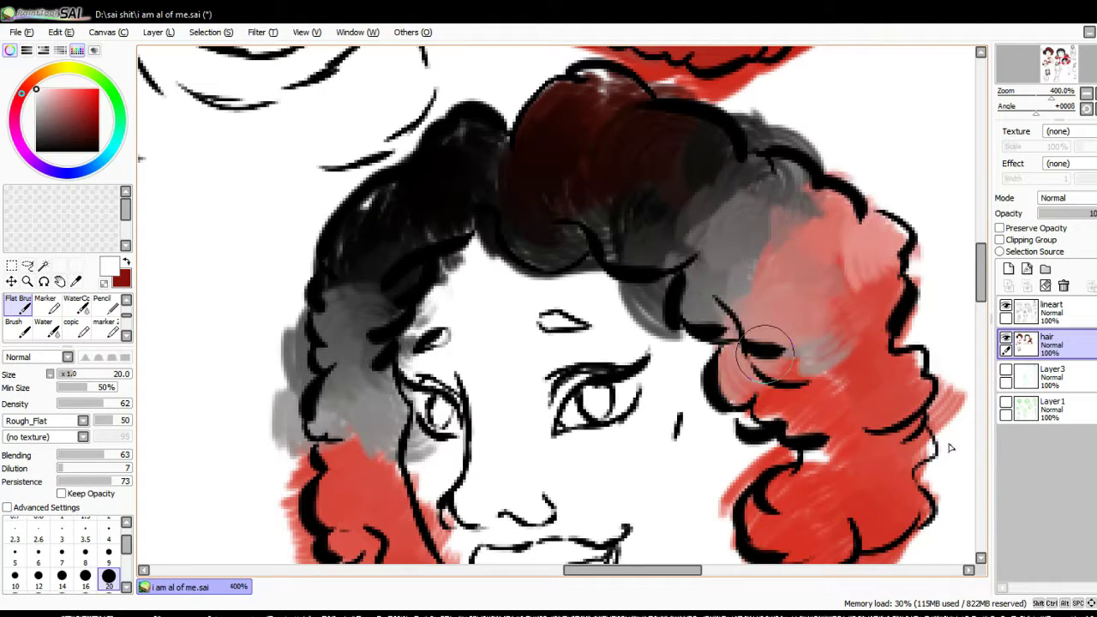
left_click_drag(292, 454, 394, 523)
Step: Layer dark red over the curly-haired head's lower curls on both sides, blending it up into the pale transition
key("x")
left_click_drag(600, 257, 711, 412)
left_click_drag(429, 386, 531, 506)
left_click_drag(557, 343, 514, 343)
left_click_drag(857, 257, 643, 257)
left_click_drag(634, 214, 711, 308)
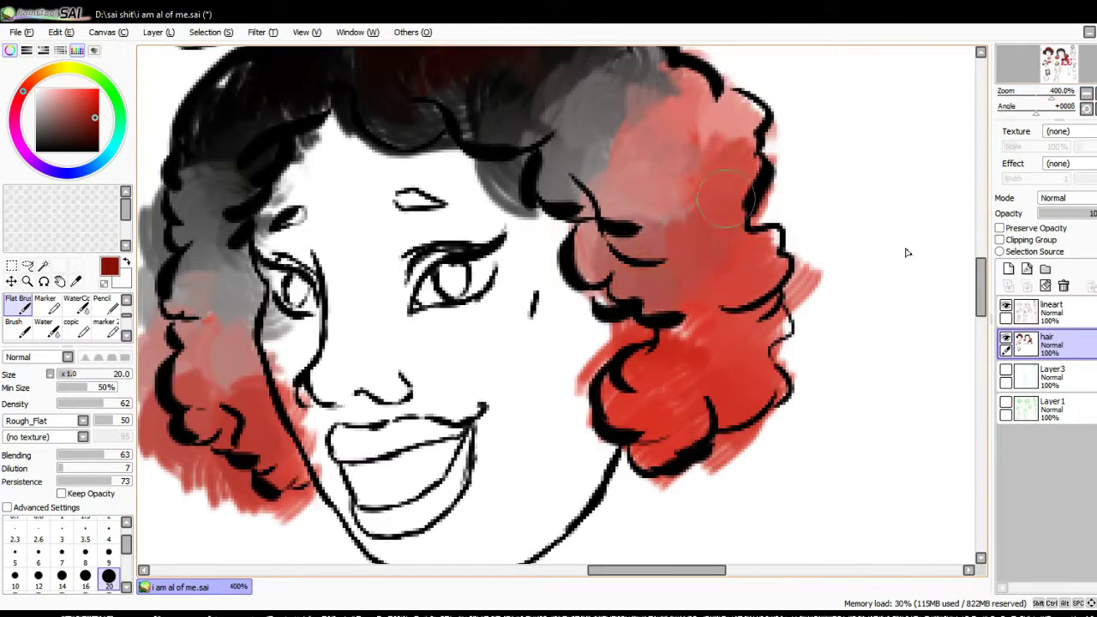
left_click_drag(677, 180, 814, 342)
left_click_drag(660, 360, 711, 462)
scroll(920, 494, "up", 3)
left_click_drag(711, 257, 797, 428)
Step: Colour the feather-collared figure's hair with a black crown fading through grey into the dark red ends
scroll(939, 431, "down", 2)
left_click_drag(257, 385, 943, 231)
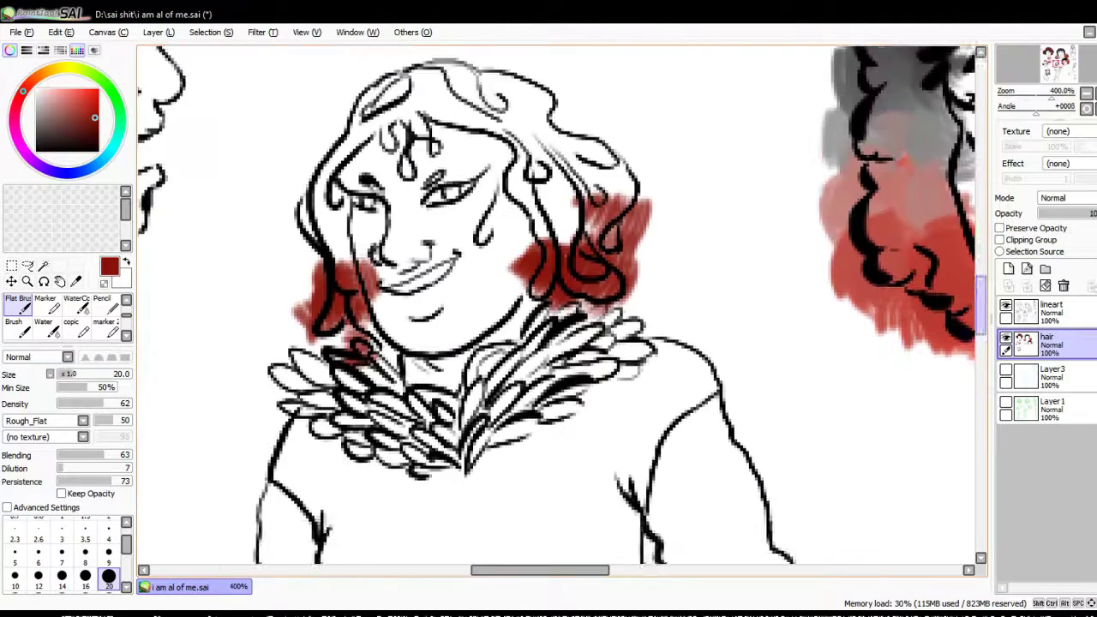
scroll(548, 308, "up", 1)
mouse_move(394, 146)
left_mouse_down()
mouse_move(514, 94)
mouse_move(566, 188)
mouse_move(625, 240)
left_mouse_up()
key("x")
left_click_drag(565, 179, 625, 292)
left_click_drag(342, 163, 300, 316)
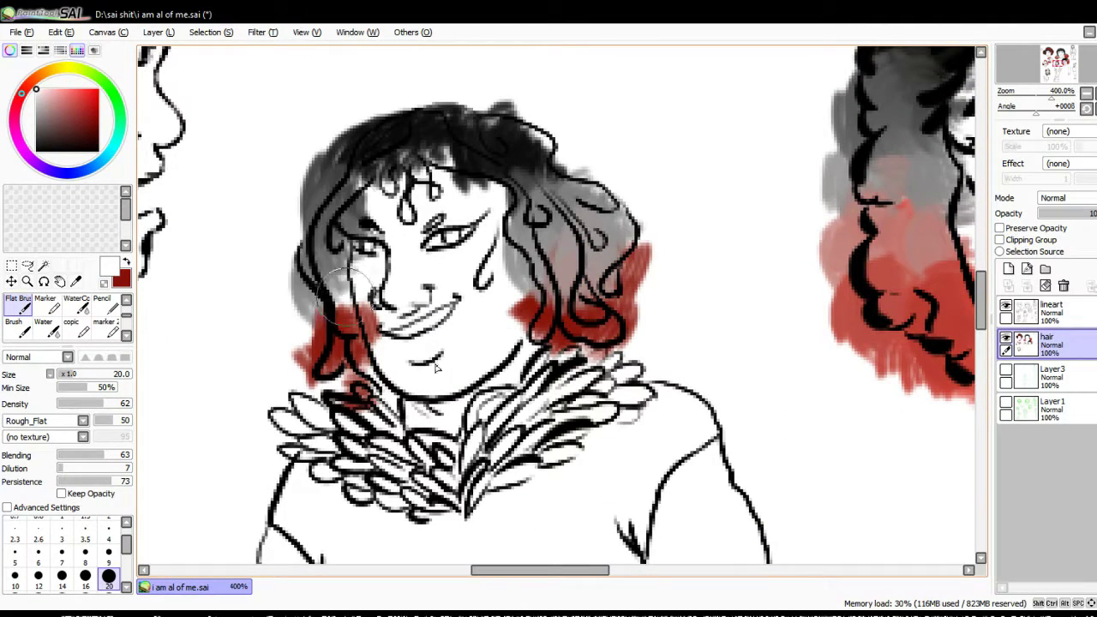
key("x")
left_click_drag(308, 274, 394, 343)
Step: With the Marker at size 6, paint dark red strands through the right-hand side of the feather-collared figure's hair
key("m")
key("bracketleft")
key("bracketleft")
key("bracketleft")
scroll(618, 275, "up", 3)
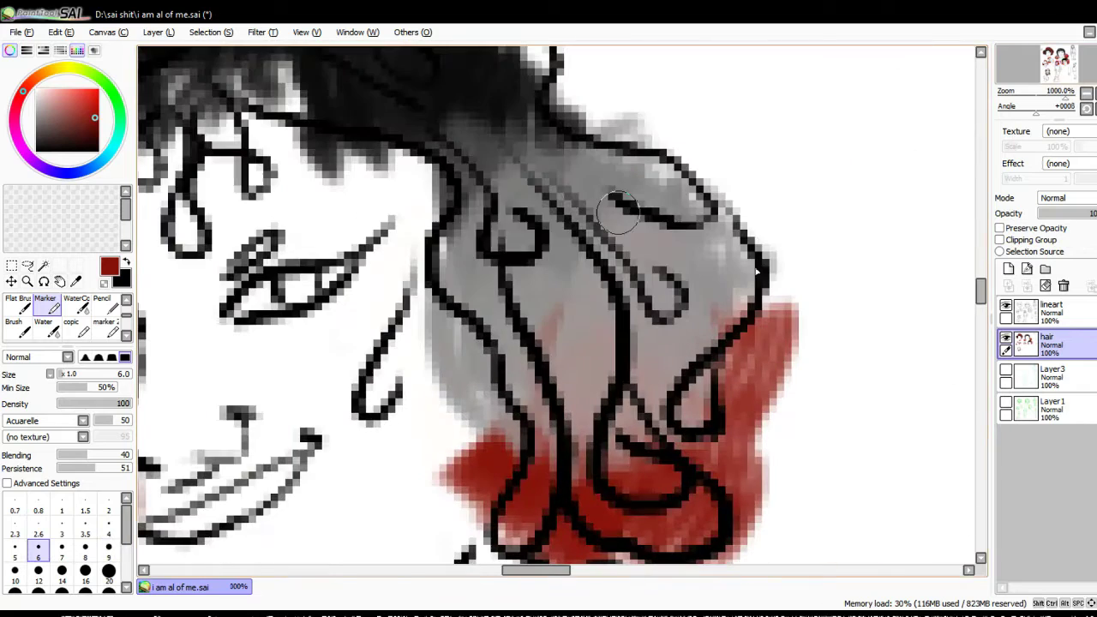
left_click_drag(514, 171, 634, 283)
left_click_drag(583, 197, 548, 497)
left_click_drag(514, 266, 617, 454)
Step: Paint black Marker strokes over the feather-collared figure's crown and down the side strands around its face
key("x")
left_click_drag(454, 129, 532, 411)
mouse_move(591, 300)
left_mouse_down()
mouse_move(420, 334)
mouse_move(625, 161)
mouse_move(586, 168)
mouse_move(763, 309)
mouse_move(634, 291)
mouse_move(735, 233)
left_mouse_up()
scroll(735, 233, "down", 3)
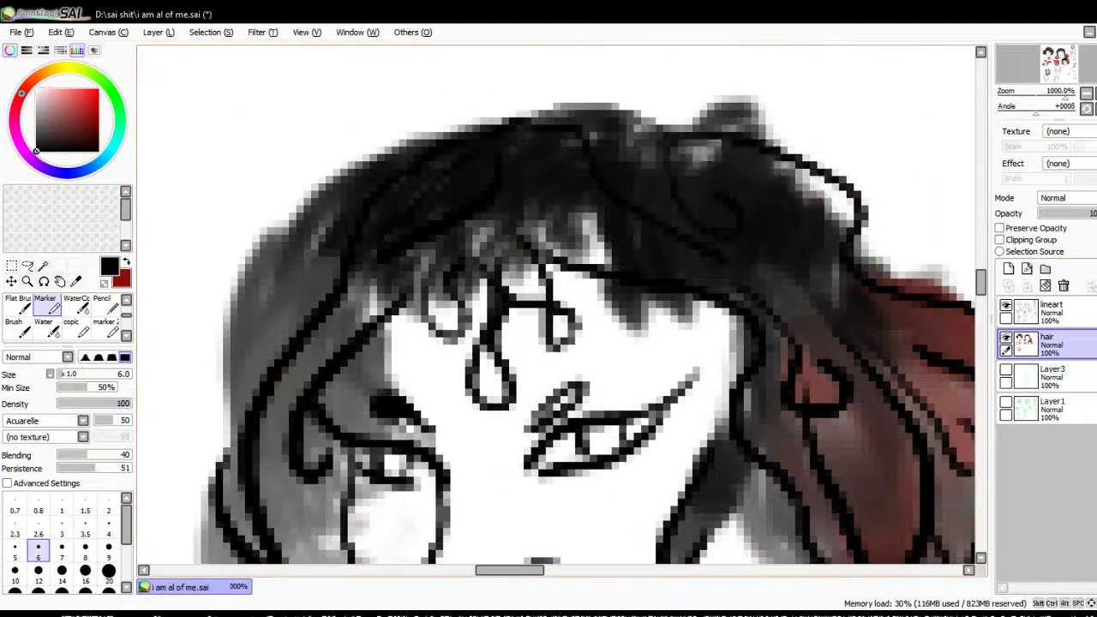
scroll(482, 392, "up", 3)
scroll(557, 308, "down", 2)
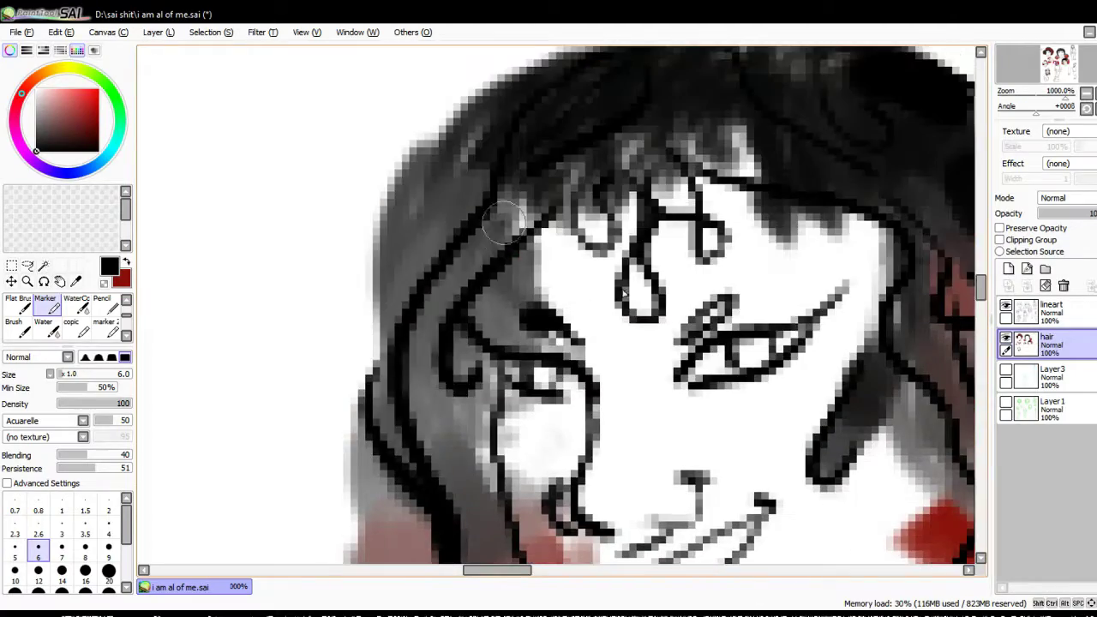
left_click_drag(445, 214, 514, 497)
left_click_drag(377, 205, 419, 326)
Step: Paint black Marker strokes along the outer edge of the curly-haired head's dark curls, extending them into the red hair
scroll(465, 177, "down", 2)
scroll(557, 309, "up", 3)
left_click_drag(369, 205, 527, 393)
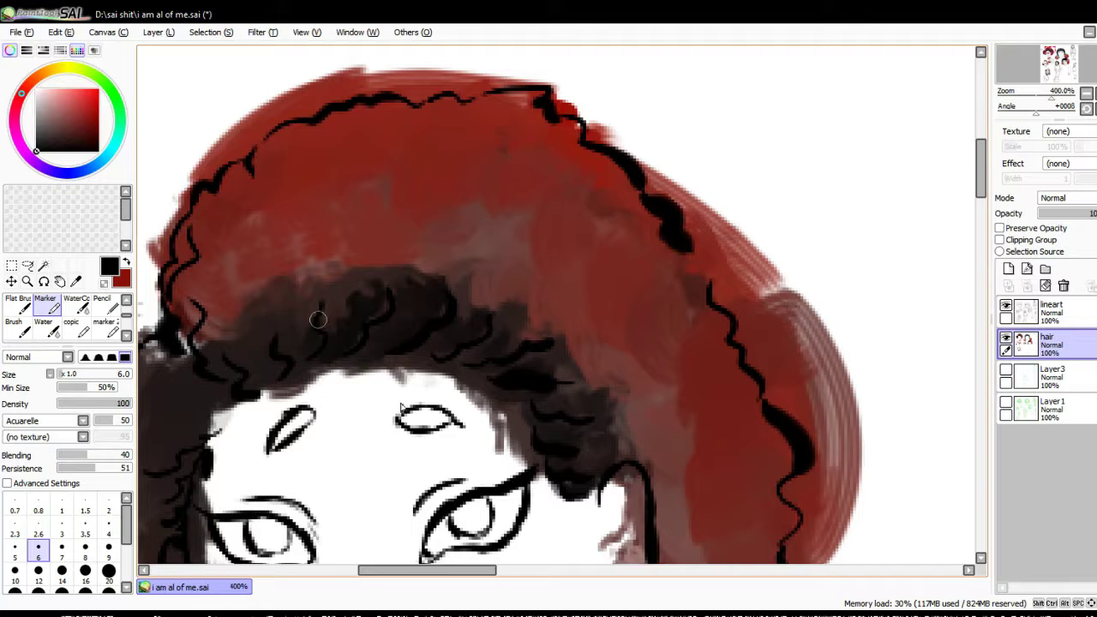
left_click_drag(263, 331, 347, 283)
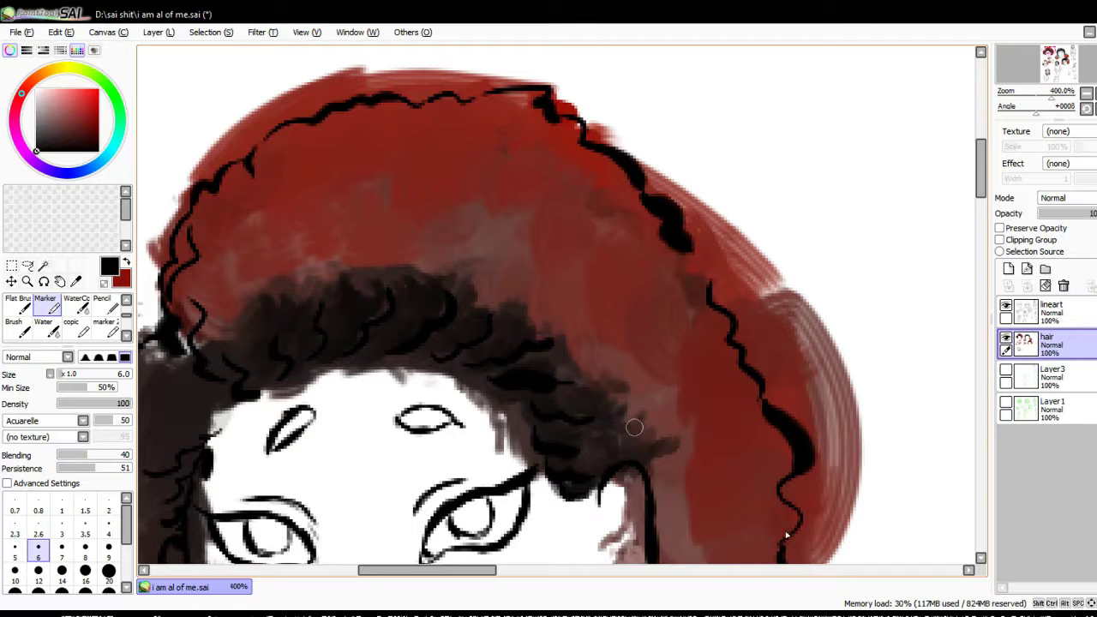
left_click_drag(634, 427, 639, 393)
Step: Paint curly white Marker strokes along the boundary between the curly-haired head's black curls and its red hair
key("minus")
left_click_drag(446, 257, 504, 296)
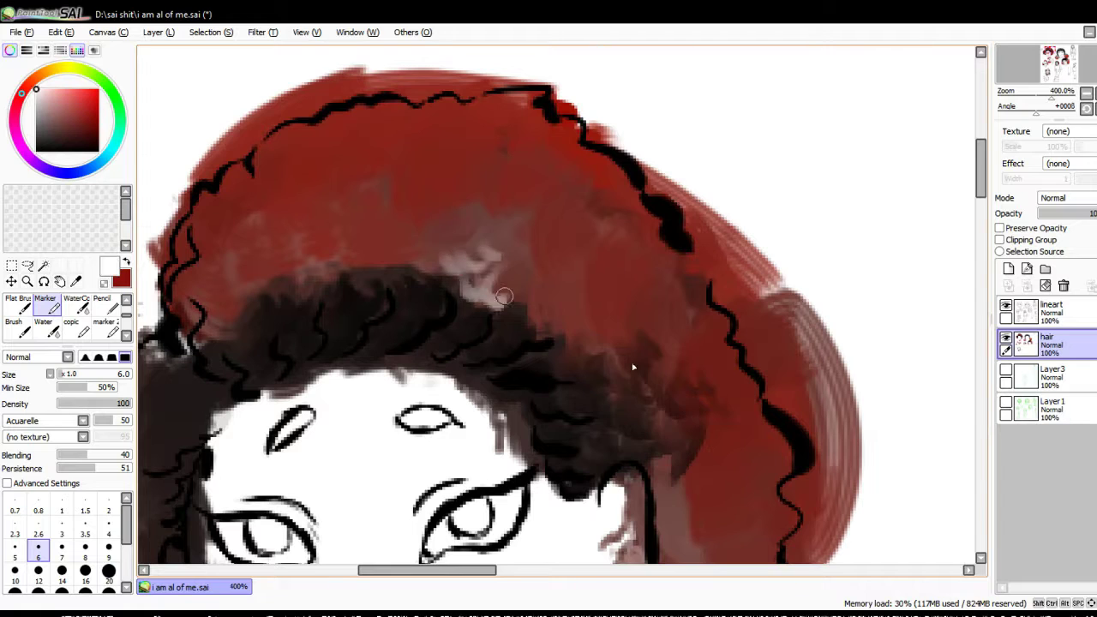
mouse_move(462, 263)
left_mouse_down()
mouse_move(592, 356)
mouse_move(631, 425)
left_mouse_up()
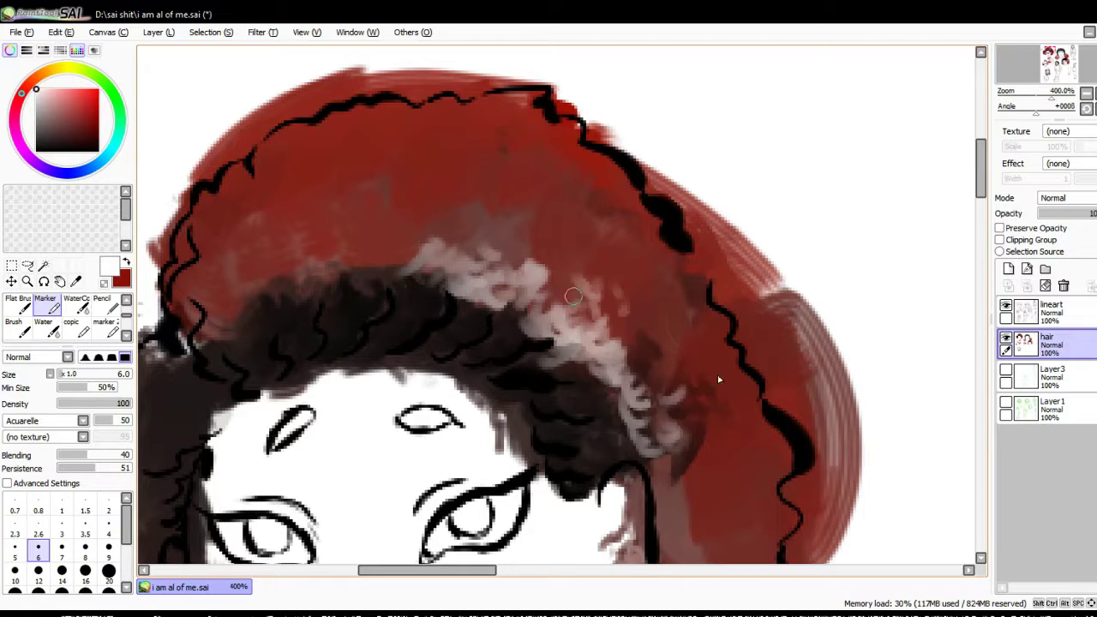
left_click_drag(235, 309, 296, 257)
mouse_move(651, 401)
left_mouse_down()
mouse_move(705, 444)
mouse_move(595, 324)
left_mouse_up()
key("x")
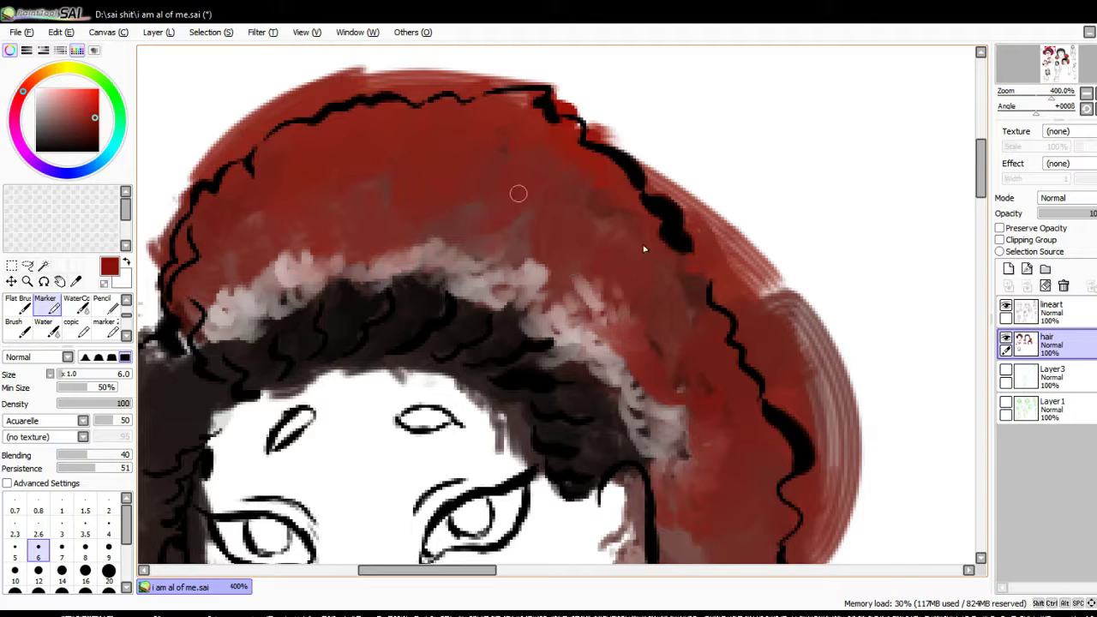
Step: Add pale strokes between black and red in the curly-haired head's side hair beneath the Tansy label, with dark red at its lower edge
scroll(880, 404, "down", 5)
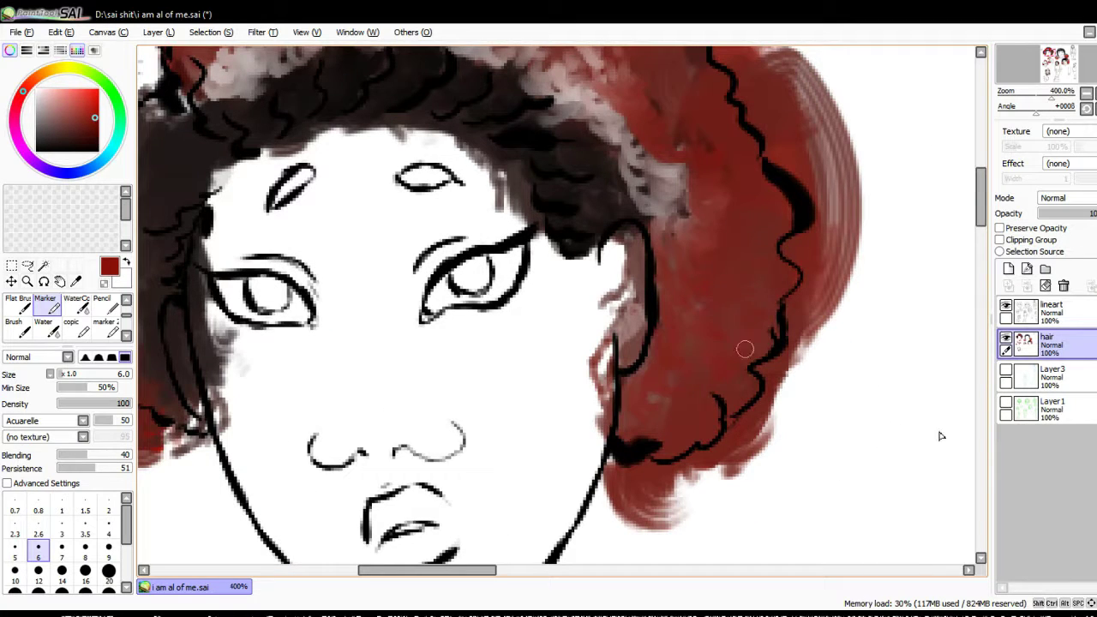
left_click_drag(240, 459, 604, 481)
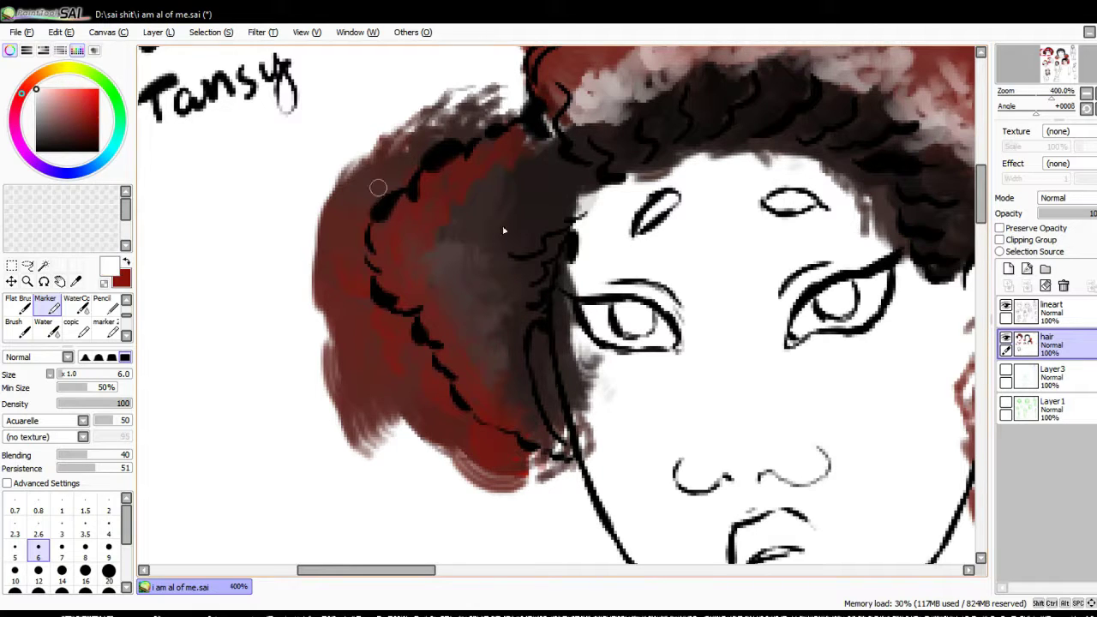
mouse_move(504, 230)
left_mouse_down()
mouse_move(467, 283)
mouse_move(479, 360)
mouse_move(466, 257)
left_mouse_up()
scroll(467, 257, "down", 3)
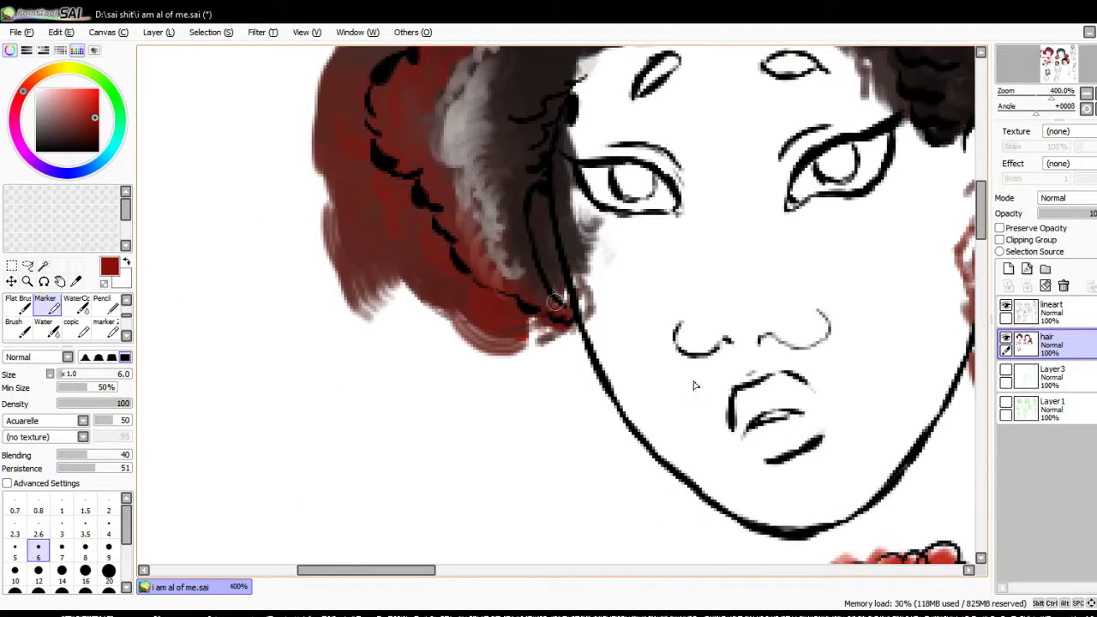
Step: With the Flat Brush at size 9, paint grey into the goggled figure's hair and black into the profile head's hair
scroll(695, 386, "up", 3)
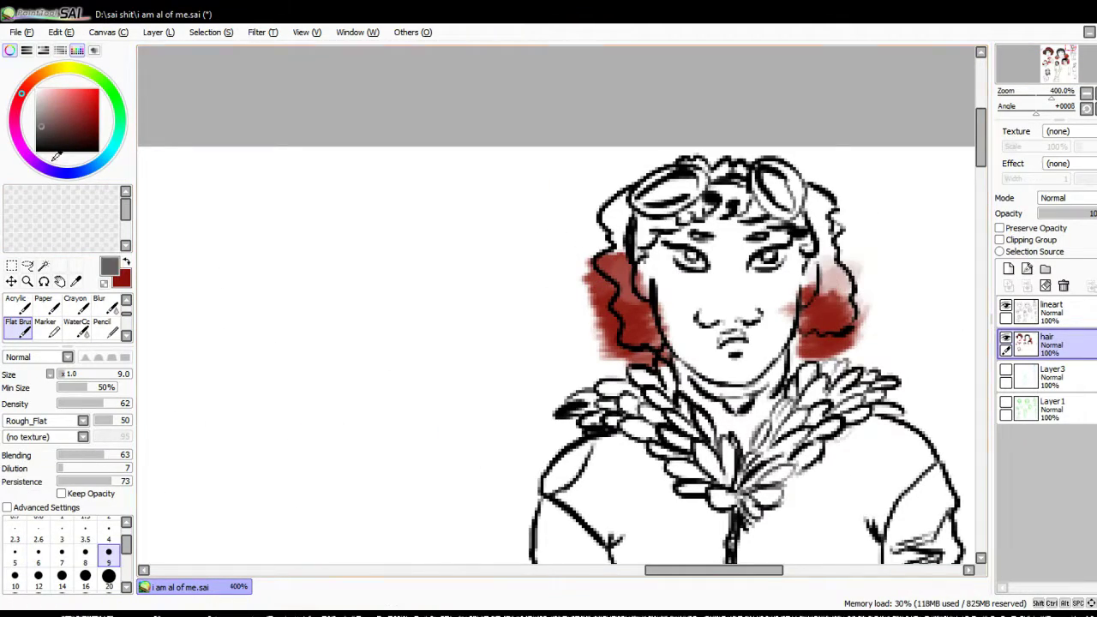
left_click_drag(728, 185, 840, 274)
left_click_drag(591, 197, 634, 274)
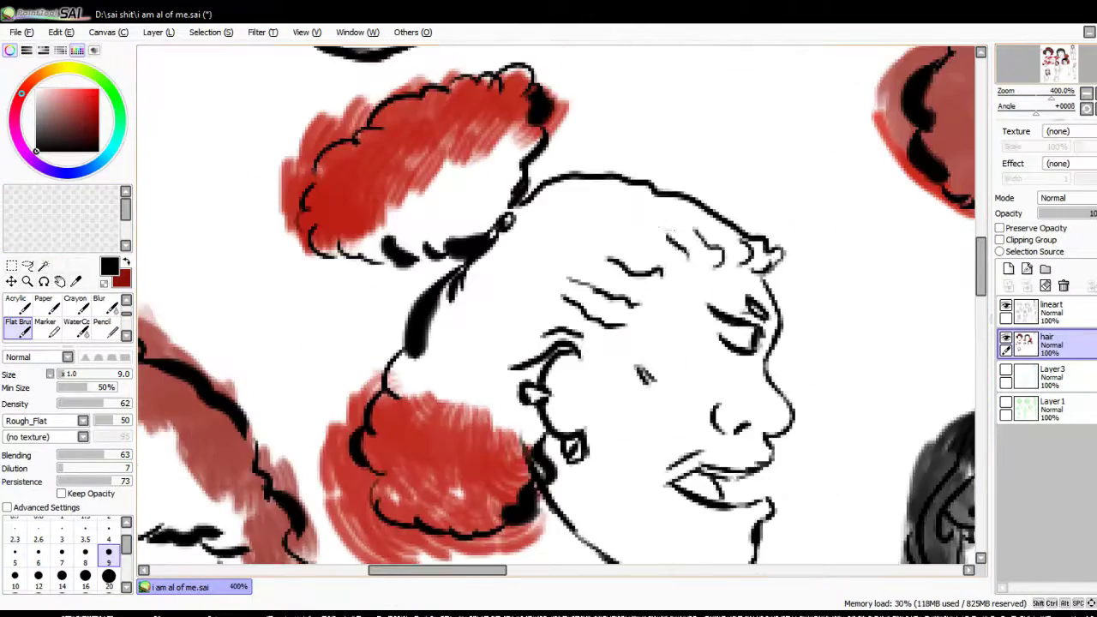
mouse_move(686, 240)
left_mouse_down()
mouse_move(582, 292)
mouse_move(763, 249)
mouse_move(514, 231)
mouse_move(622, 227)
left_mouse_up()
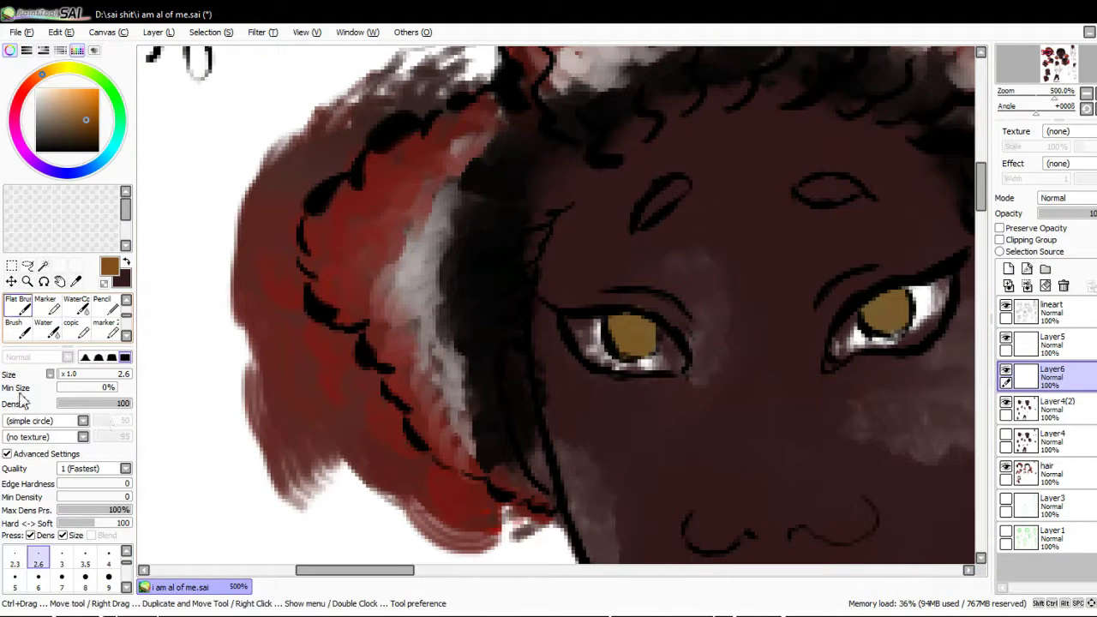
Step: On Layer6, paint the white of the curly-haired head's eye beside the Tansy side hair pale cream with the Brush at size 7
left_click(14, 329)
left_click(64, 104)
left_click(62, 520)
left_click_drag(572, 332, 670, 366)
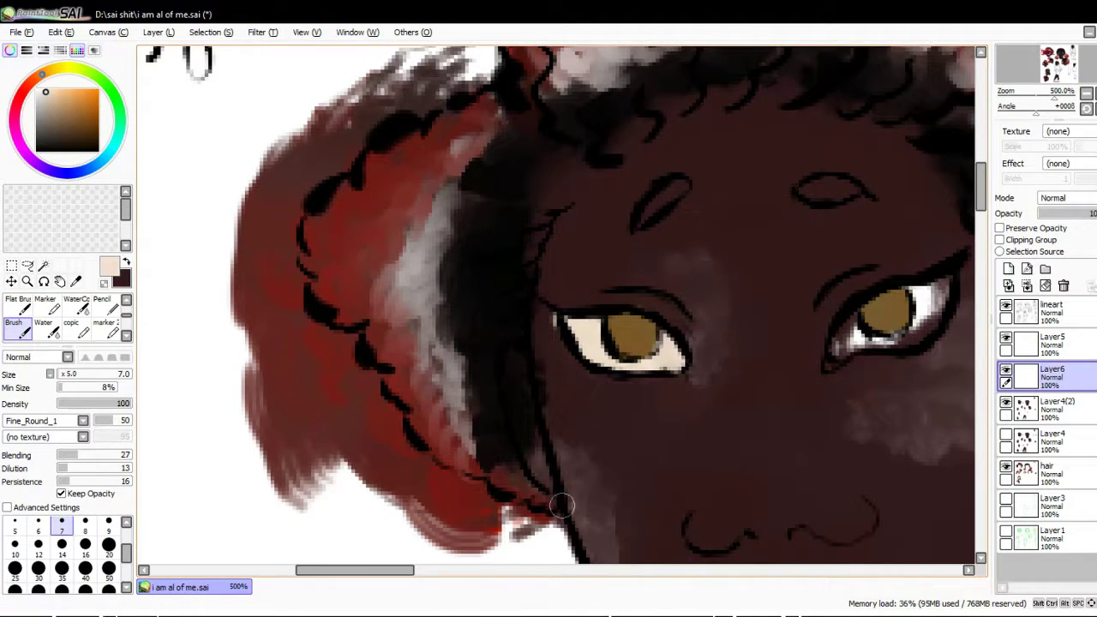
Step: Fill the eye whites of the other front-facing figures with the same pale cream around their golden irises
scroll(561, 505, "right", 5)
left_click_drag(539, 347, 631, 312)
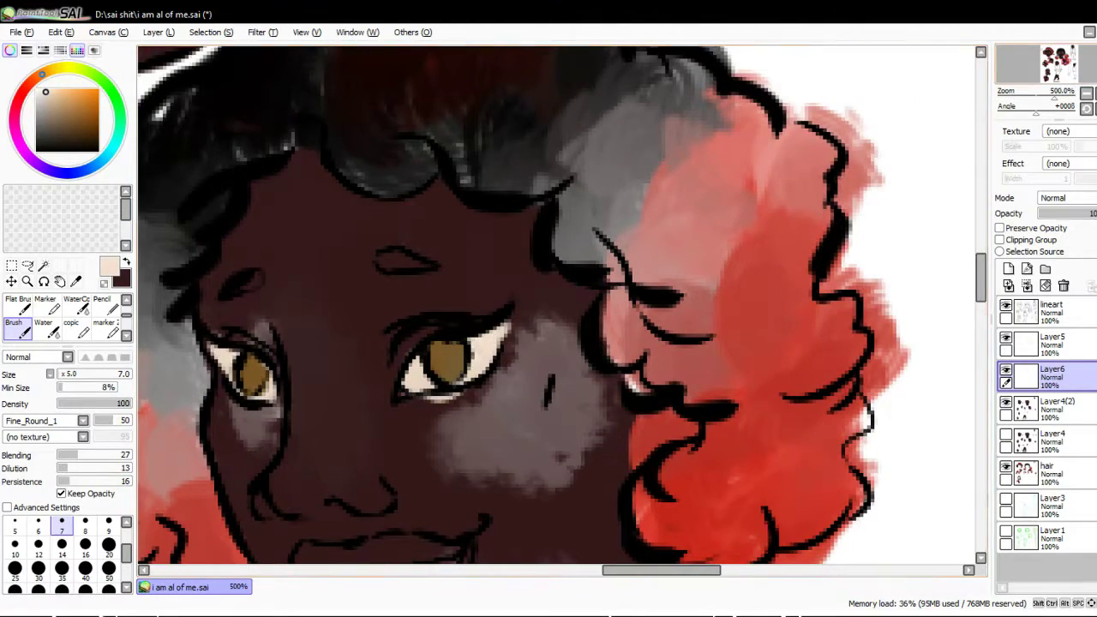
left_click_drag(612, 266, 653, 254)
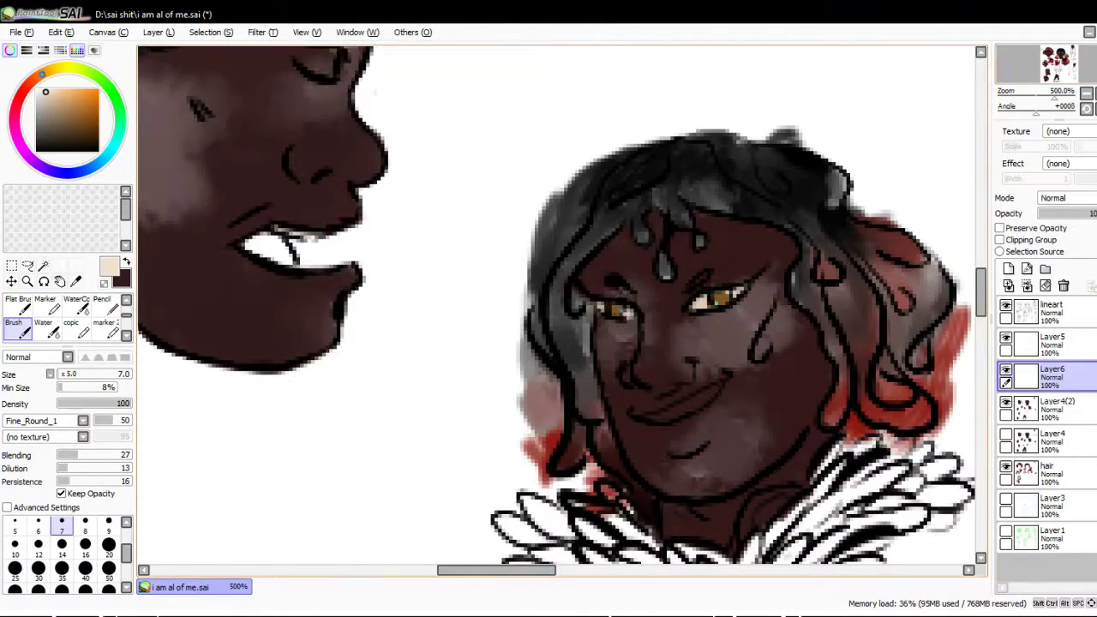